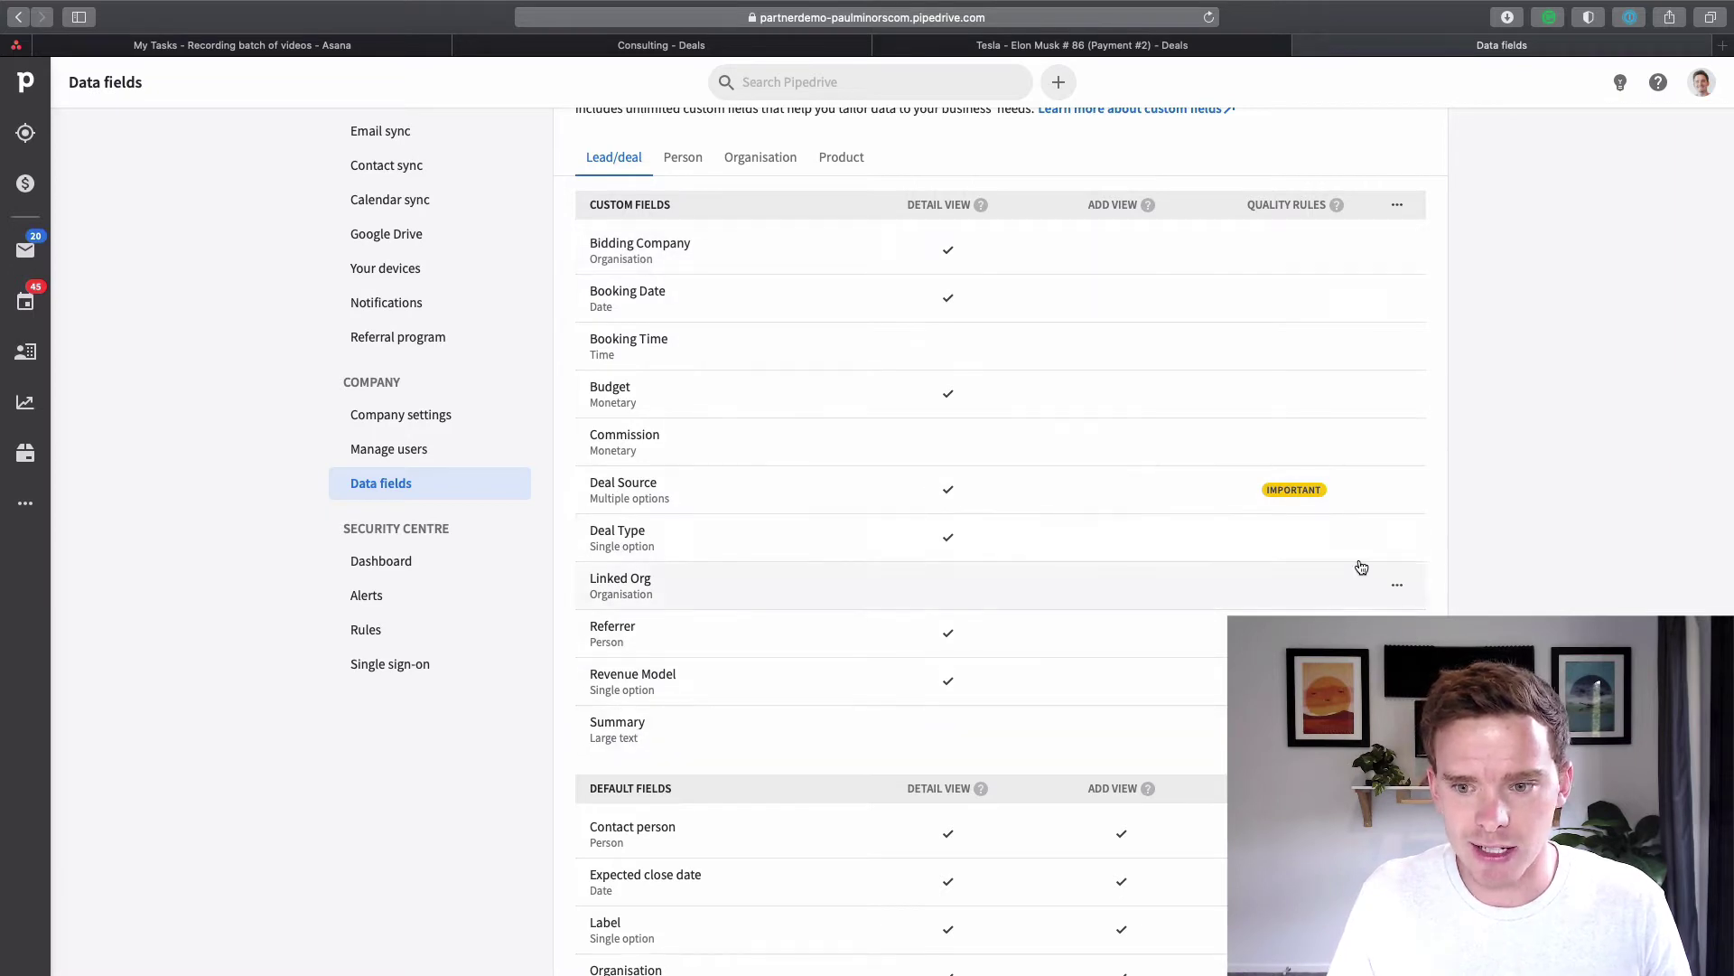
Step: Switch Bidding Company's always-visible-on-deals setting off and then back on
mouse_move(1316, 496)
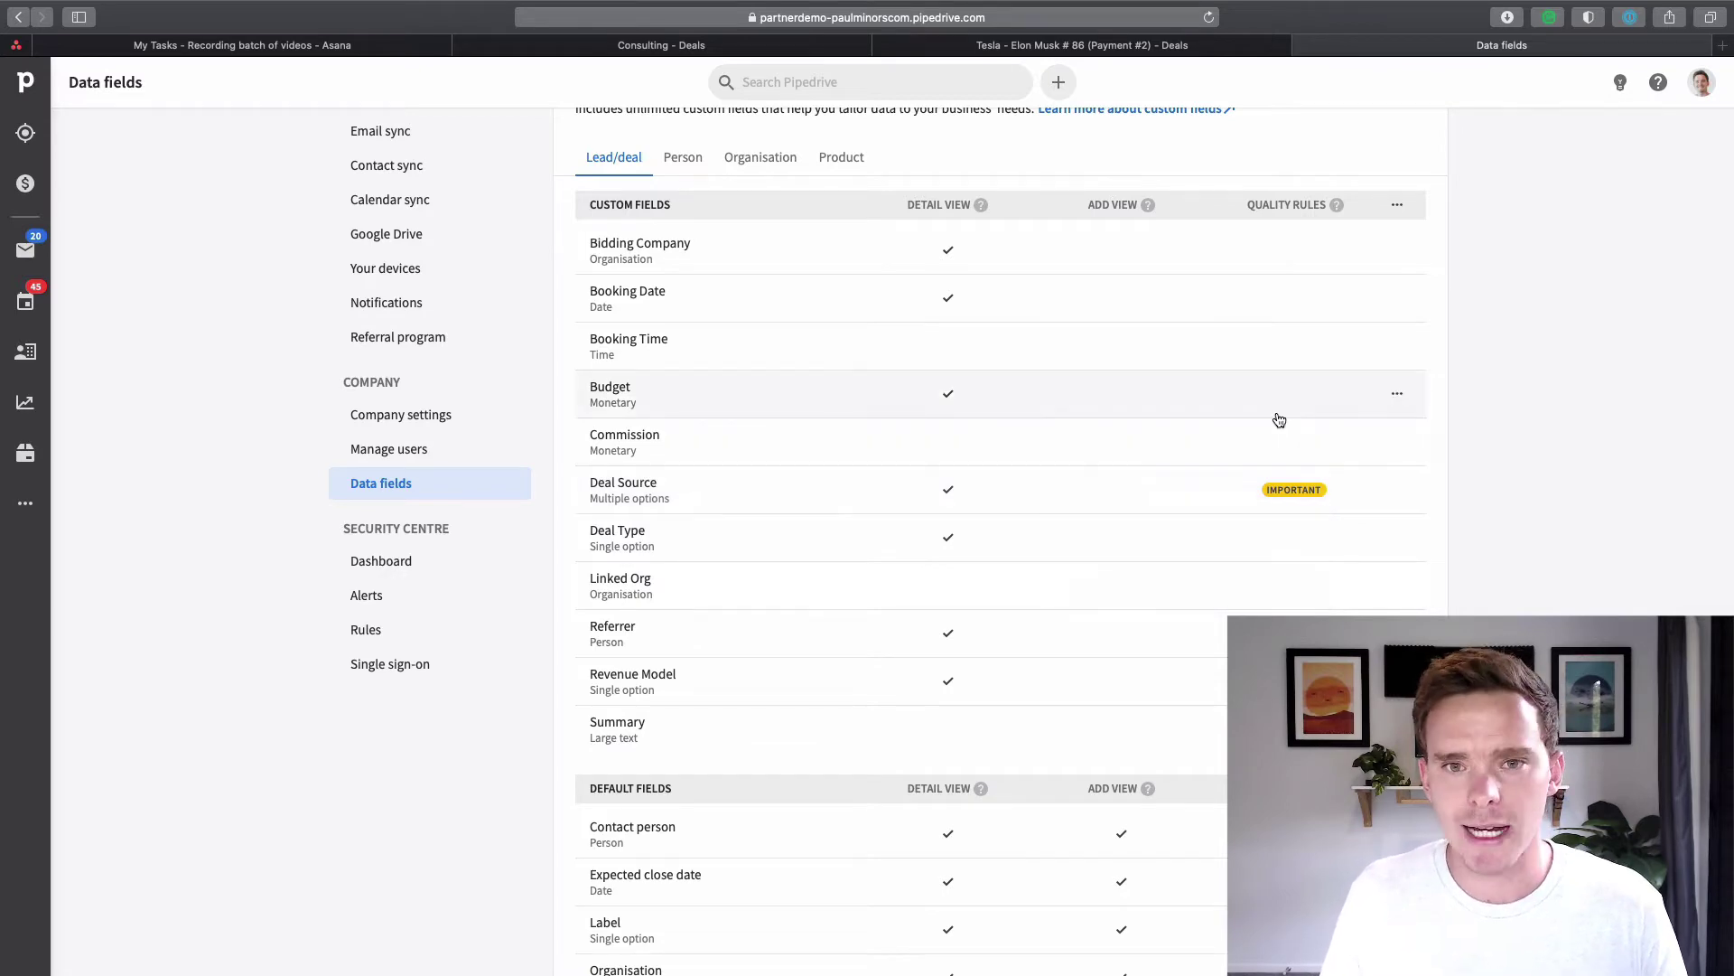
left_click(1397, 253)
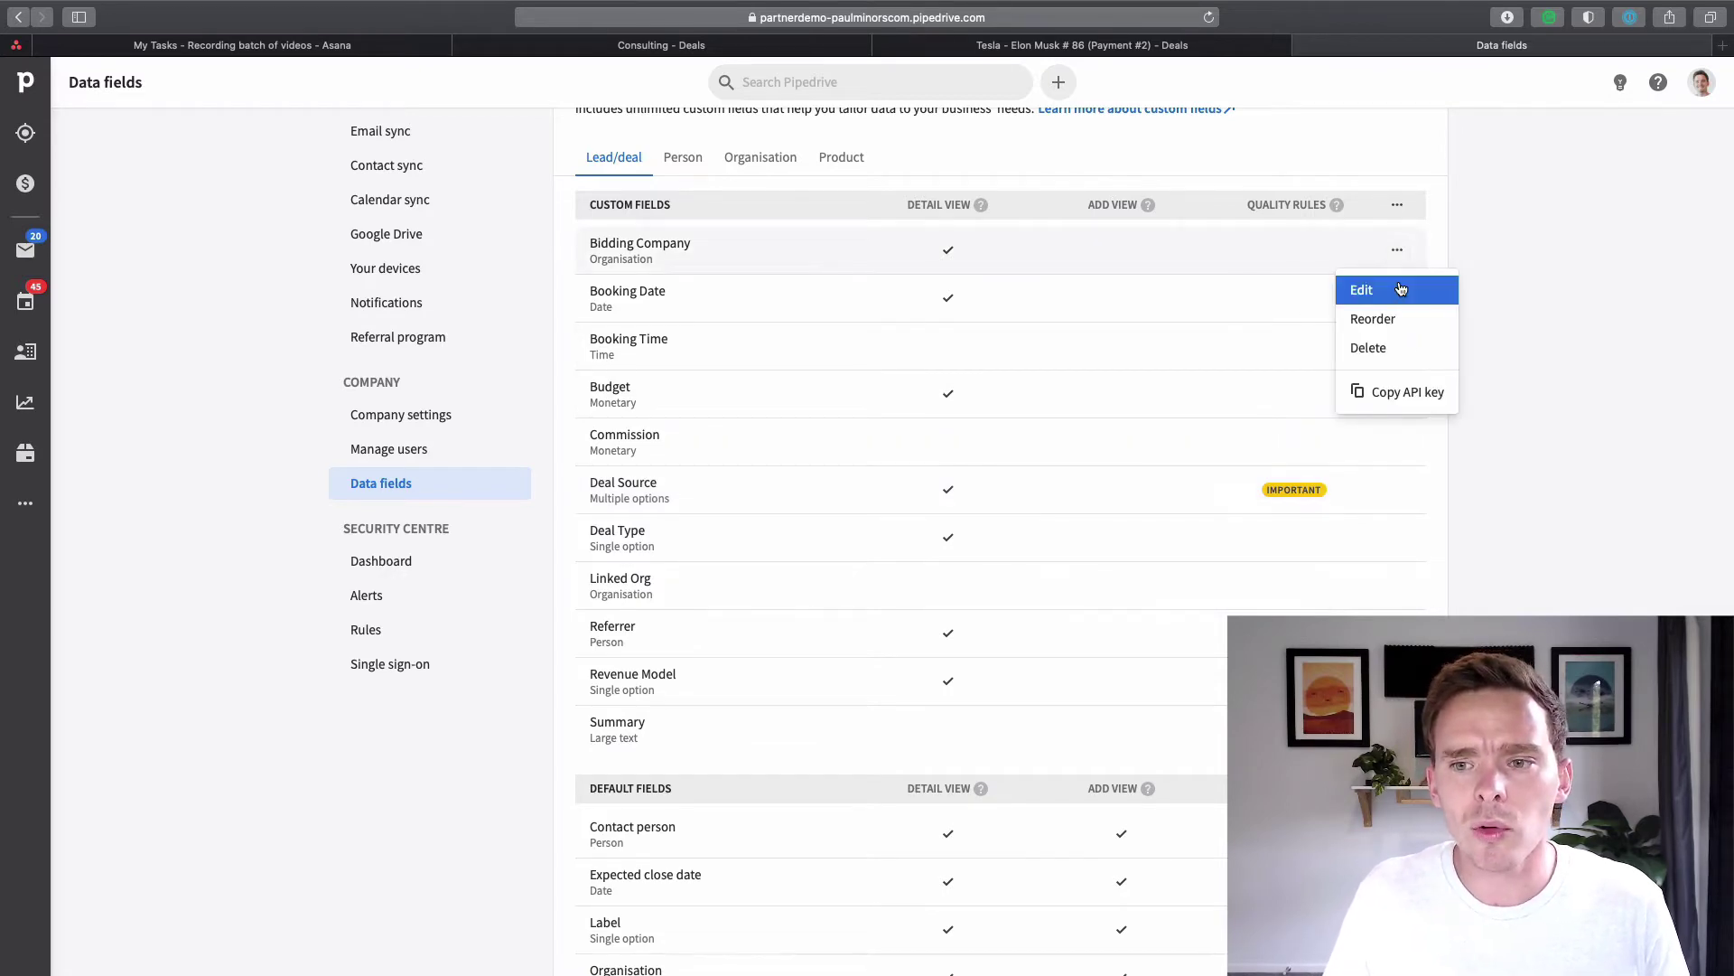
left_click(1360, 289)
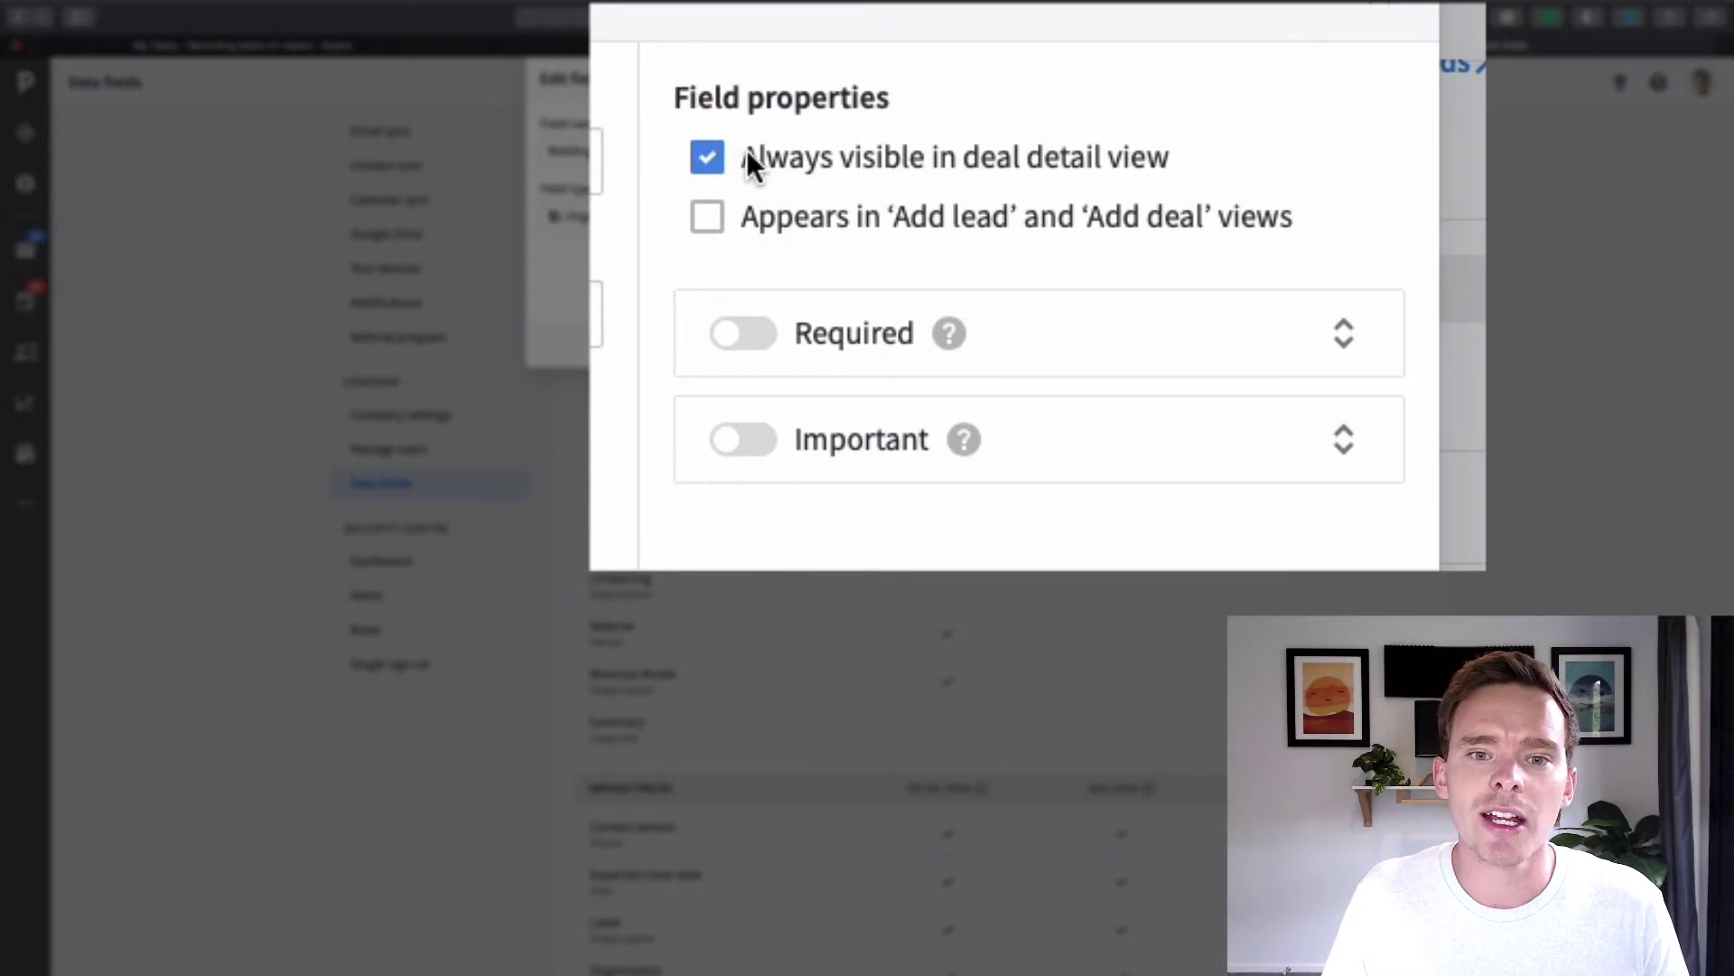
left_click_drag(747, 149, 1179, 149)
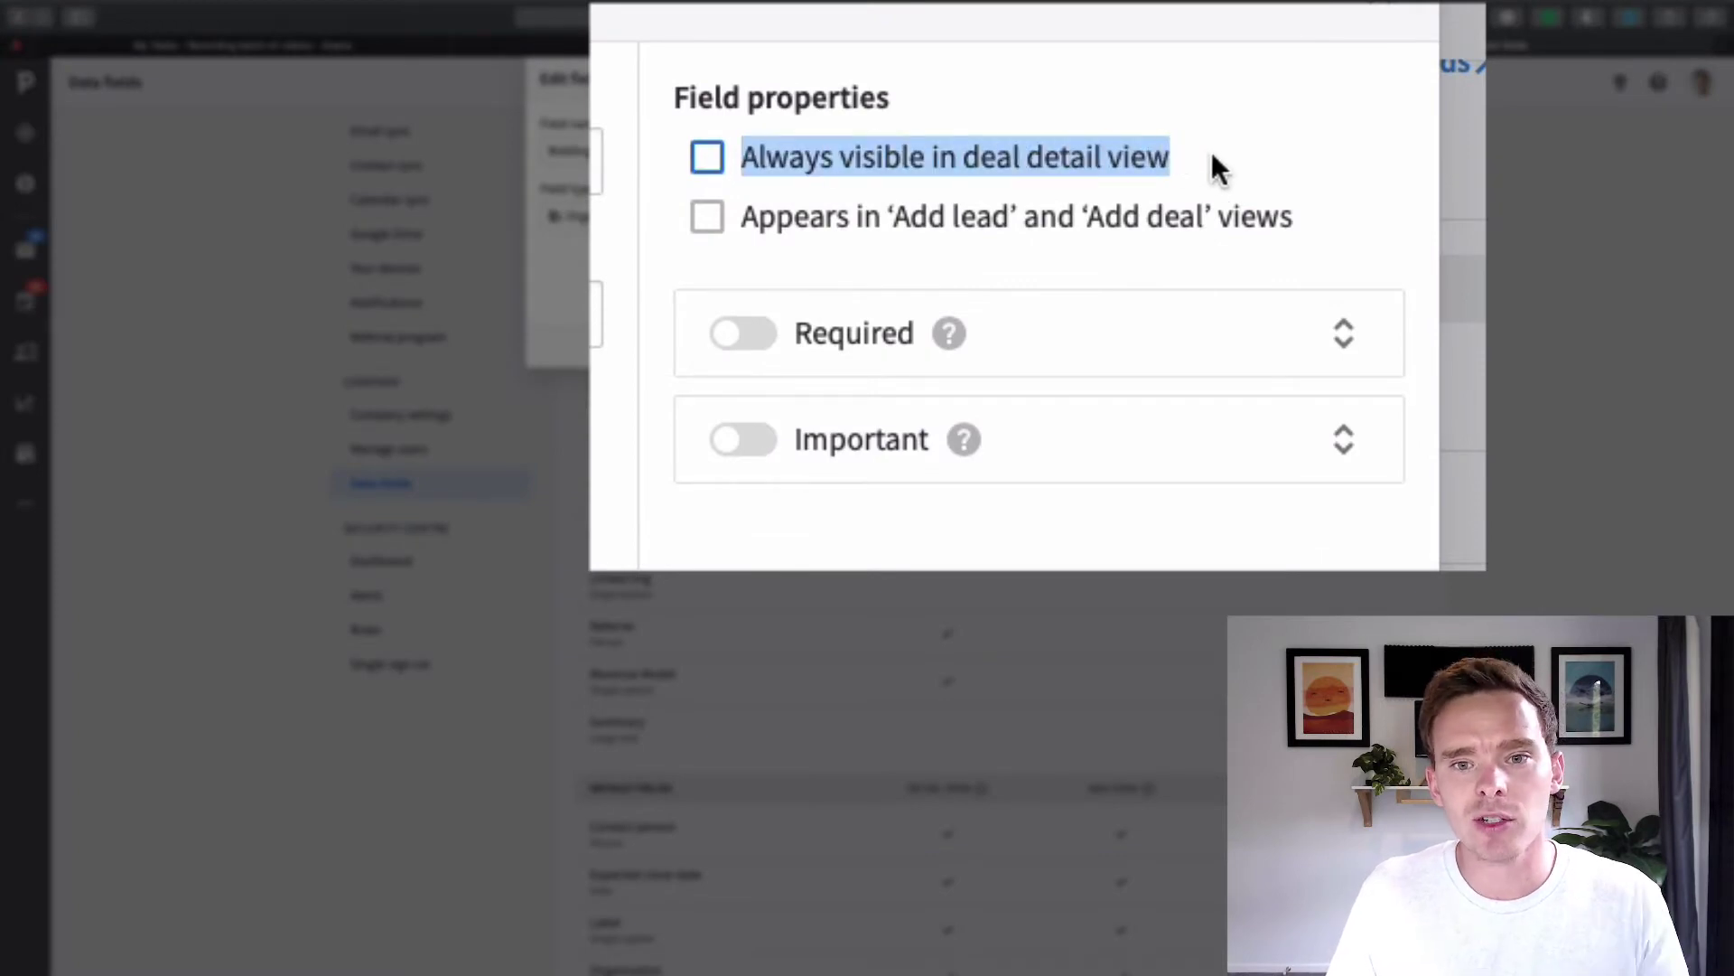
left_click(1039, 163)
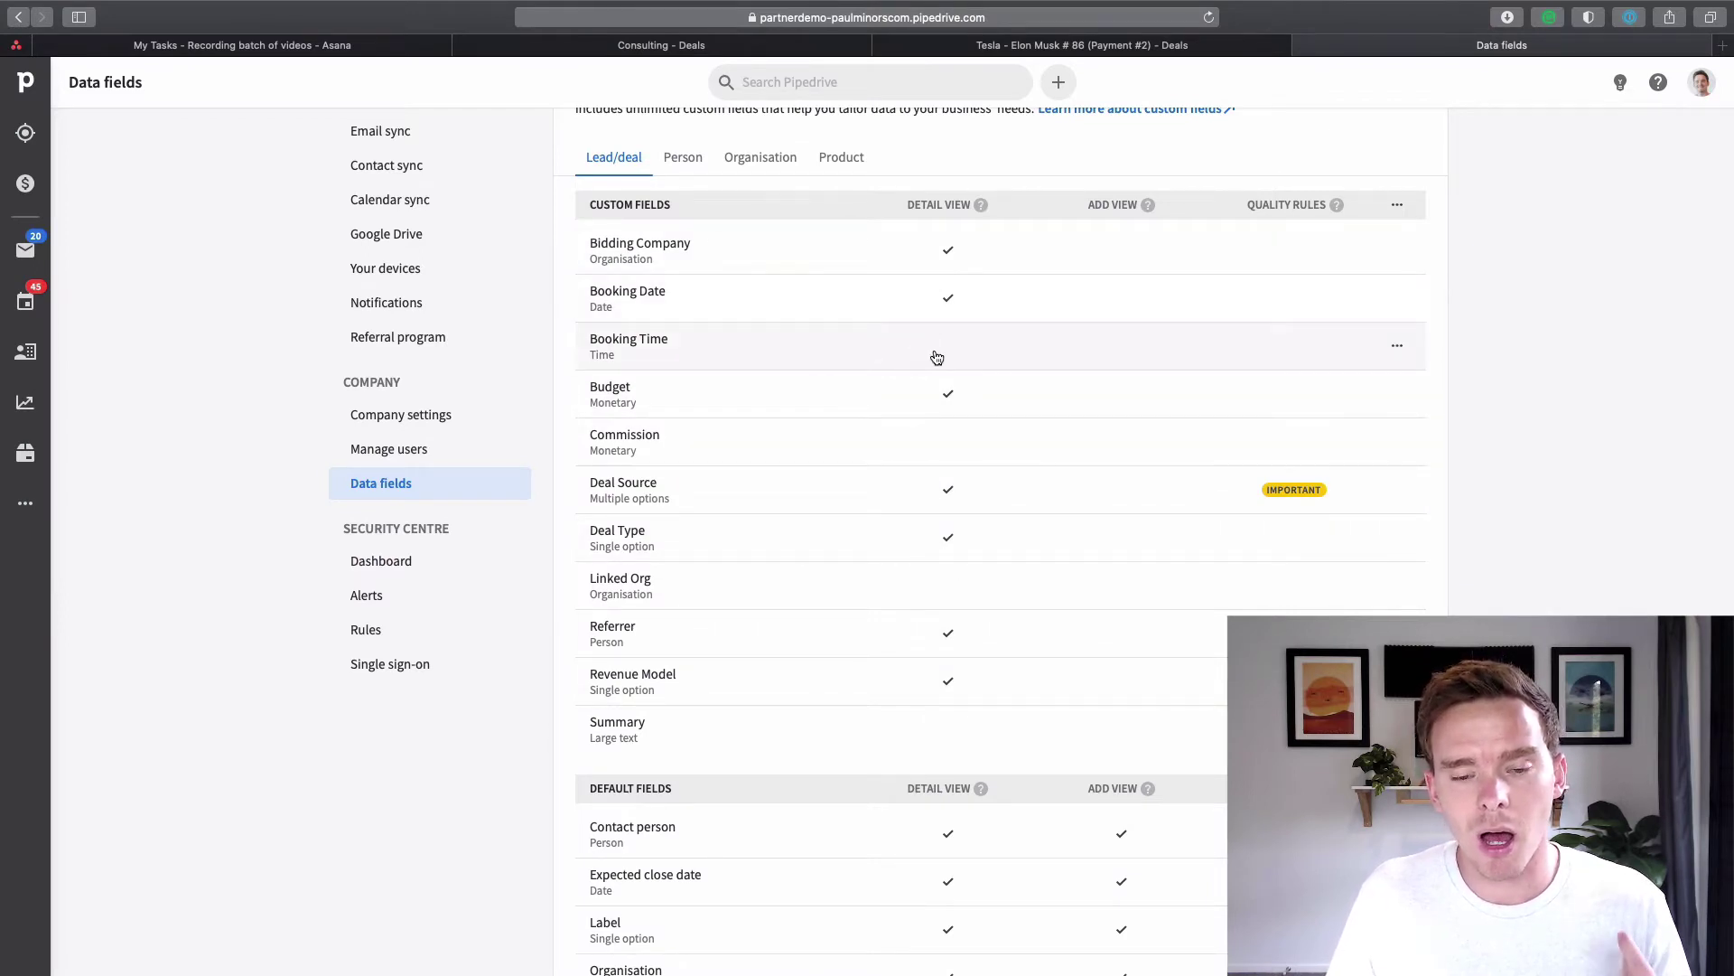
Step: On the Tesla deal page, show and hide the deal's empty fields twice
left_click(1150, 52)
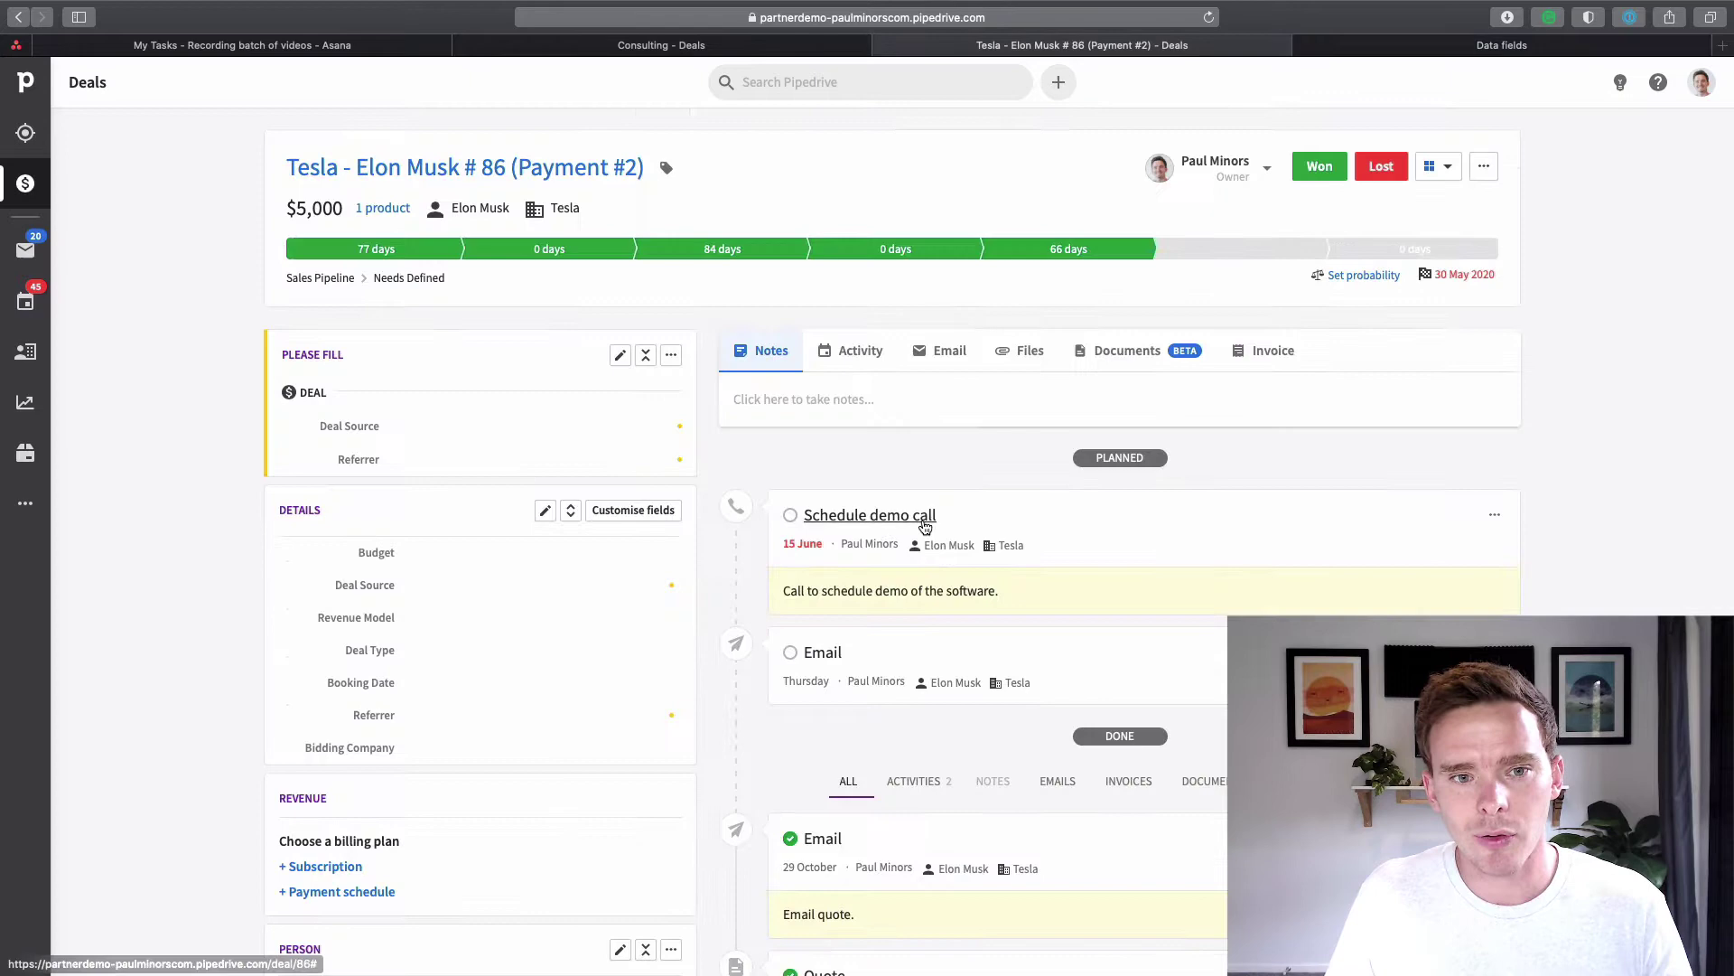
scroll(623, 522, "down", 1)
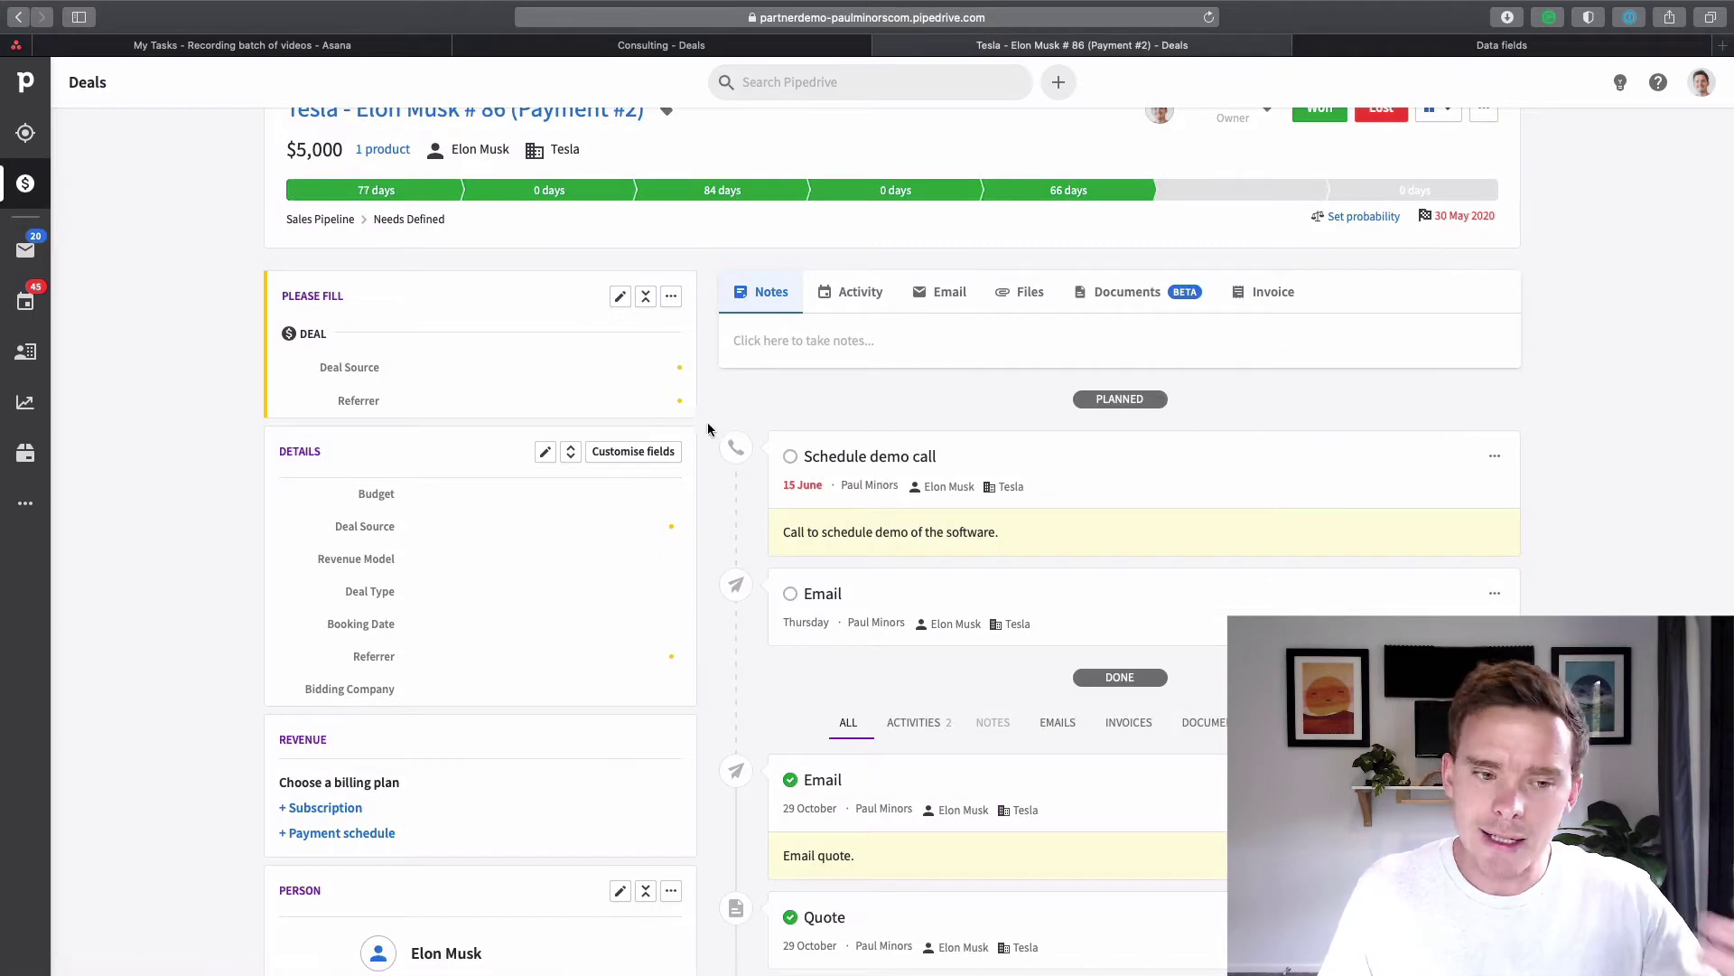
left_click(570, 451)
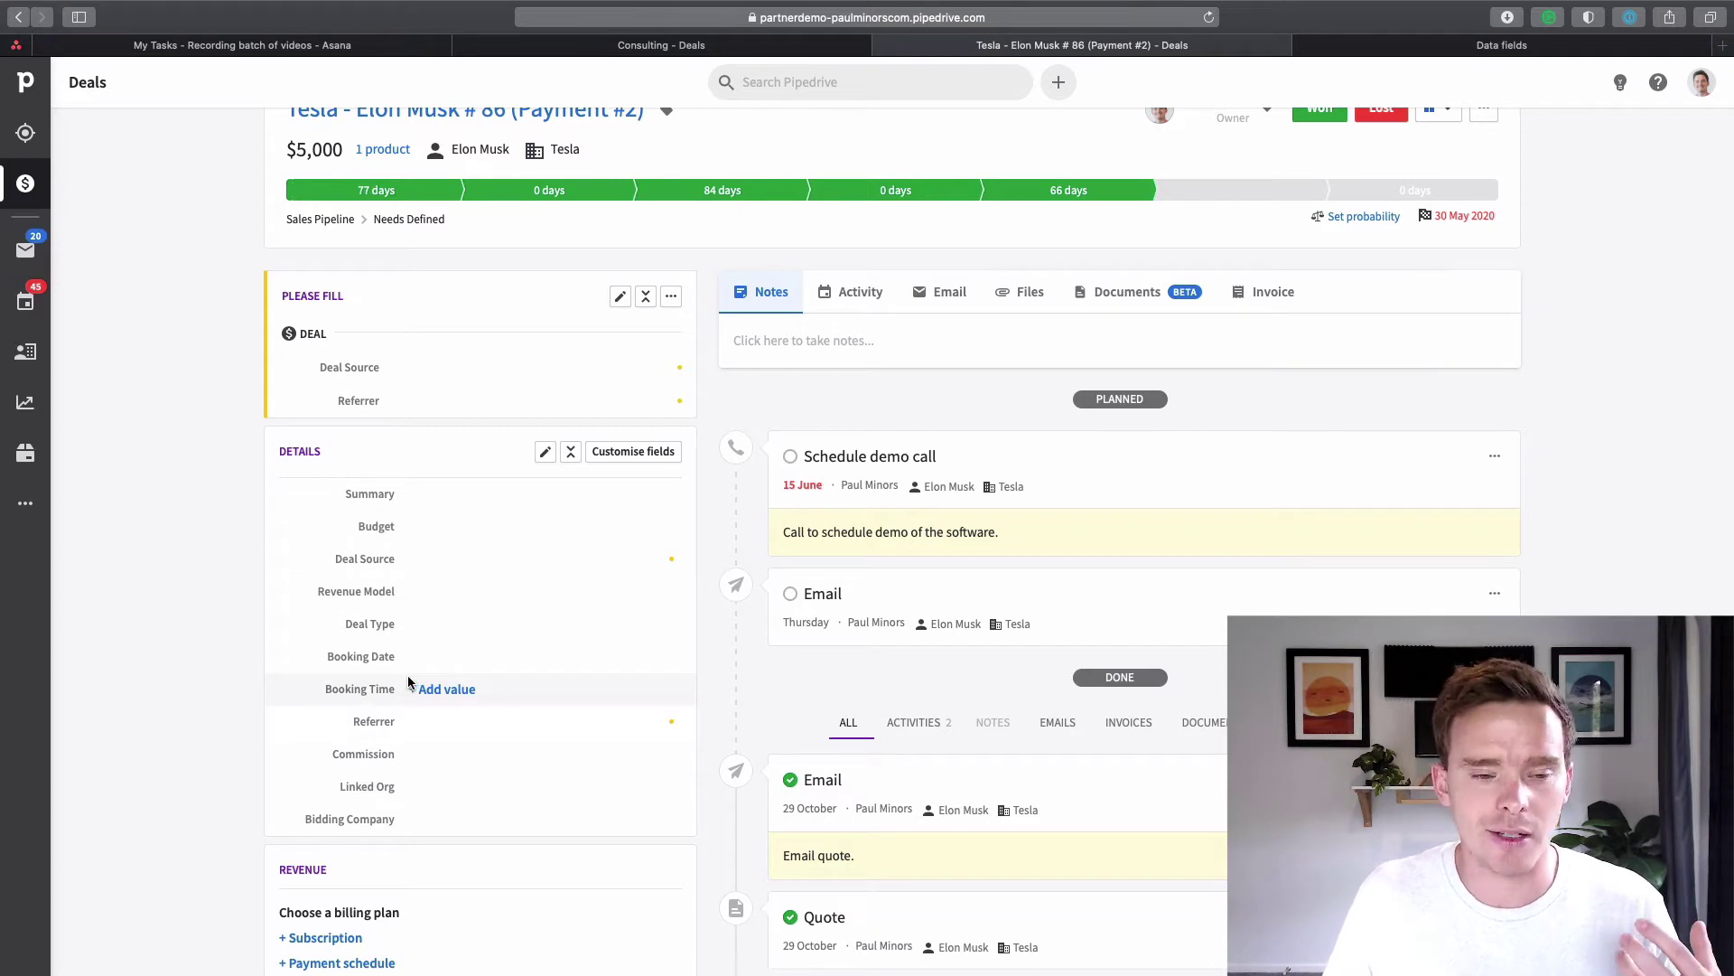
left_click(570, 452)
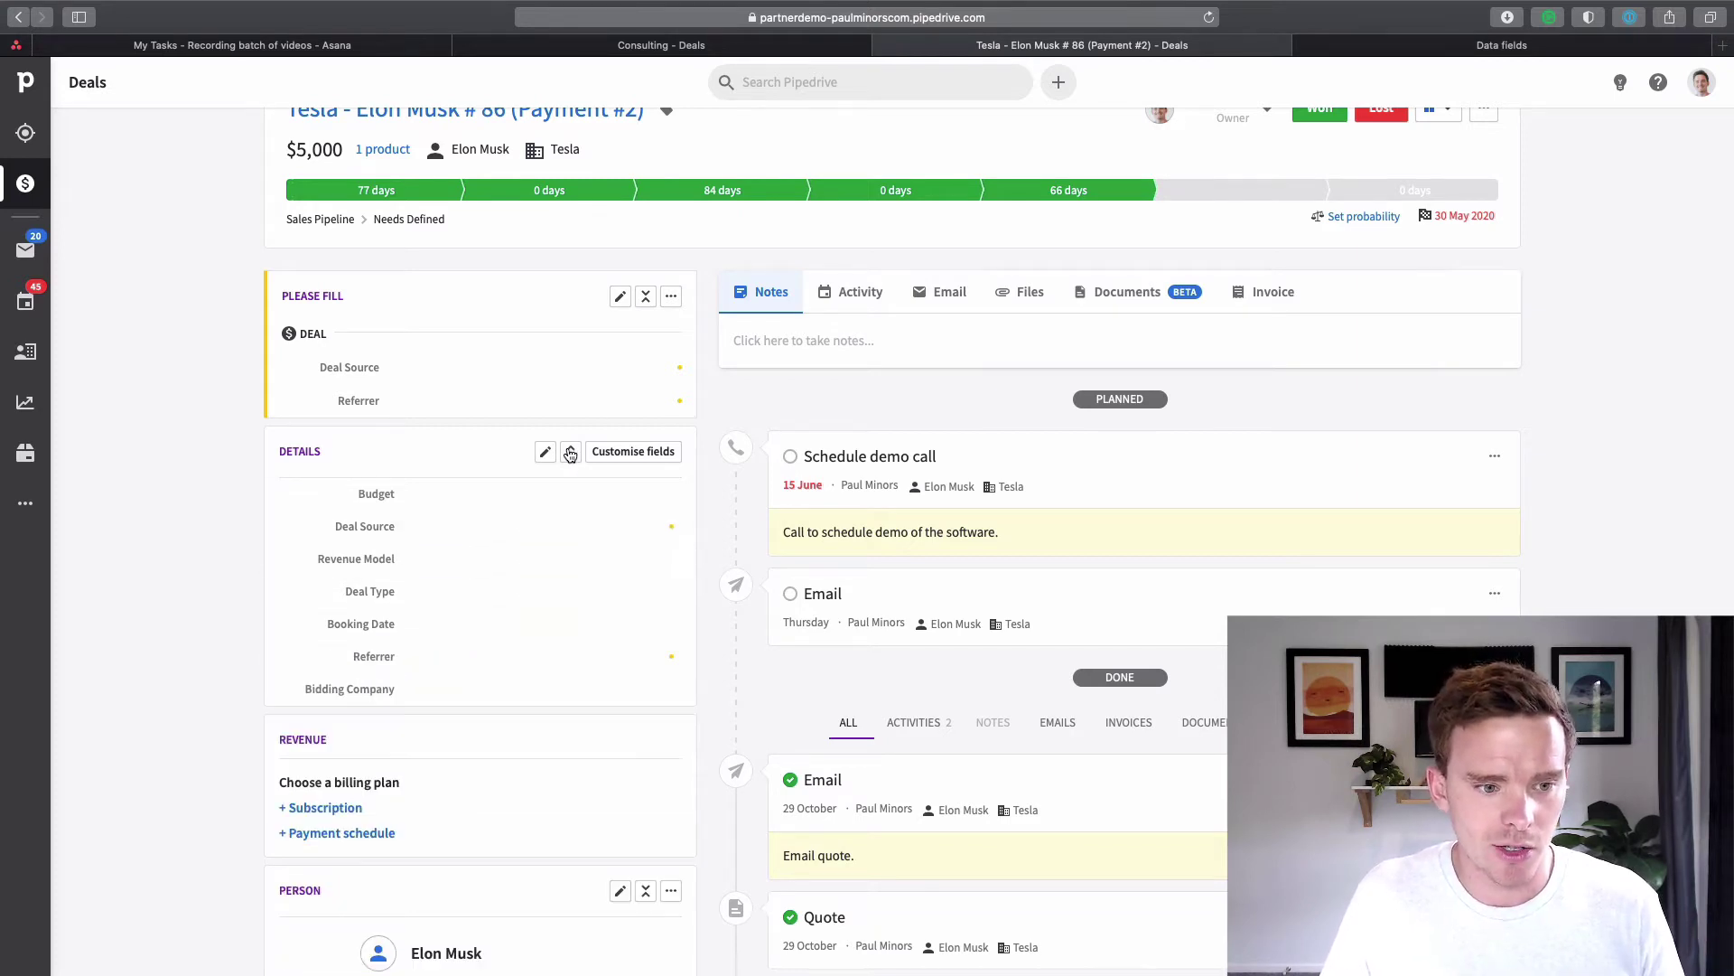
left_click(570, 454)
left_click(570, 453)
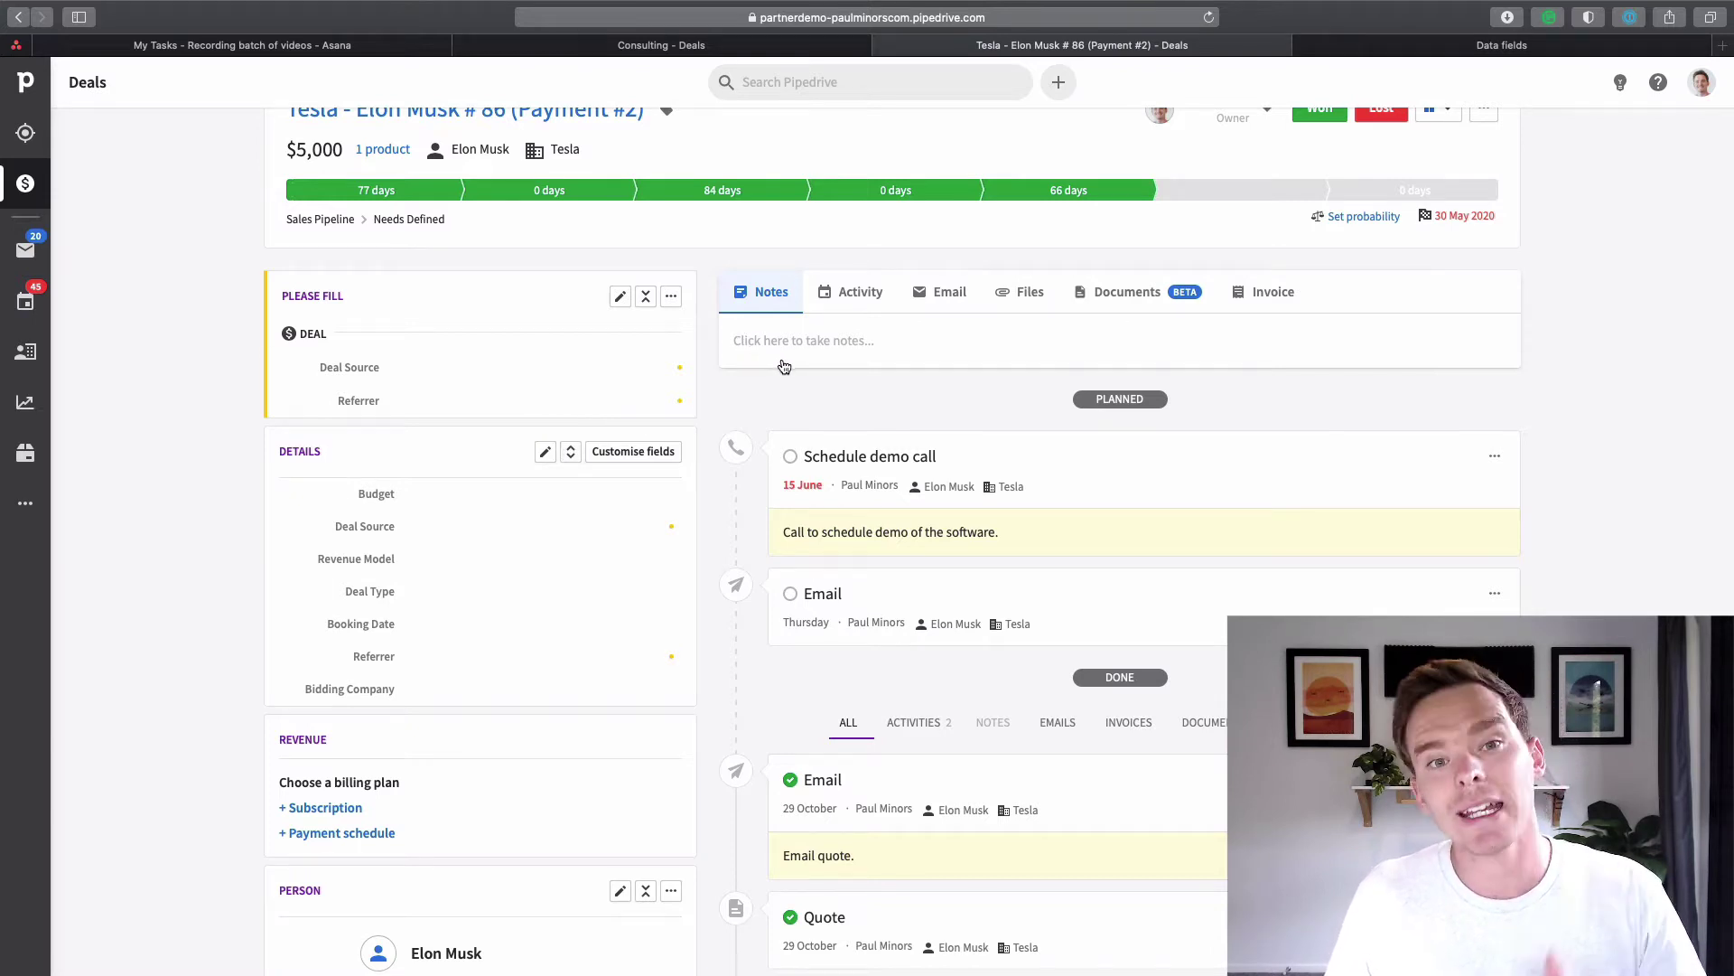
Step: Check the pipeline stages where Deal Source and Referrer are important, leaving both unchanged
left_click(1366, 45)
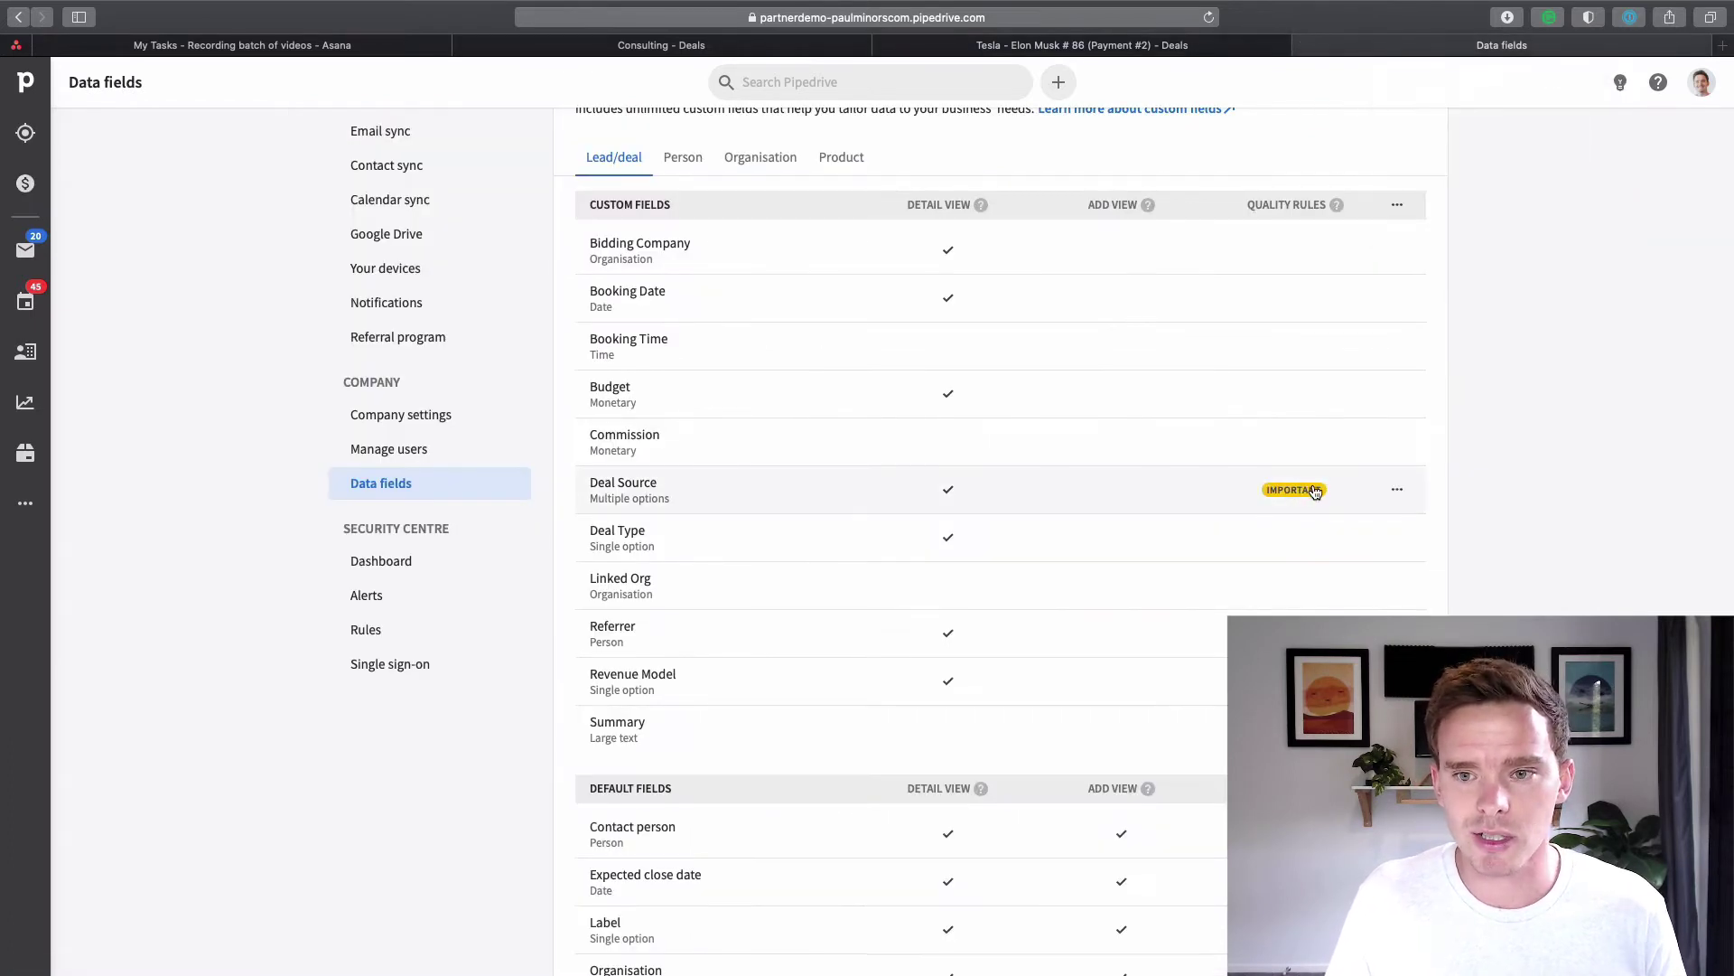
left_click(1398, 491)
left_click(1382, 526)
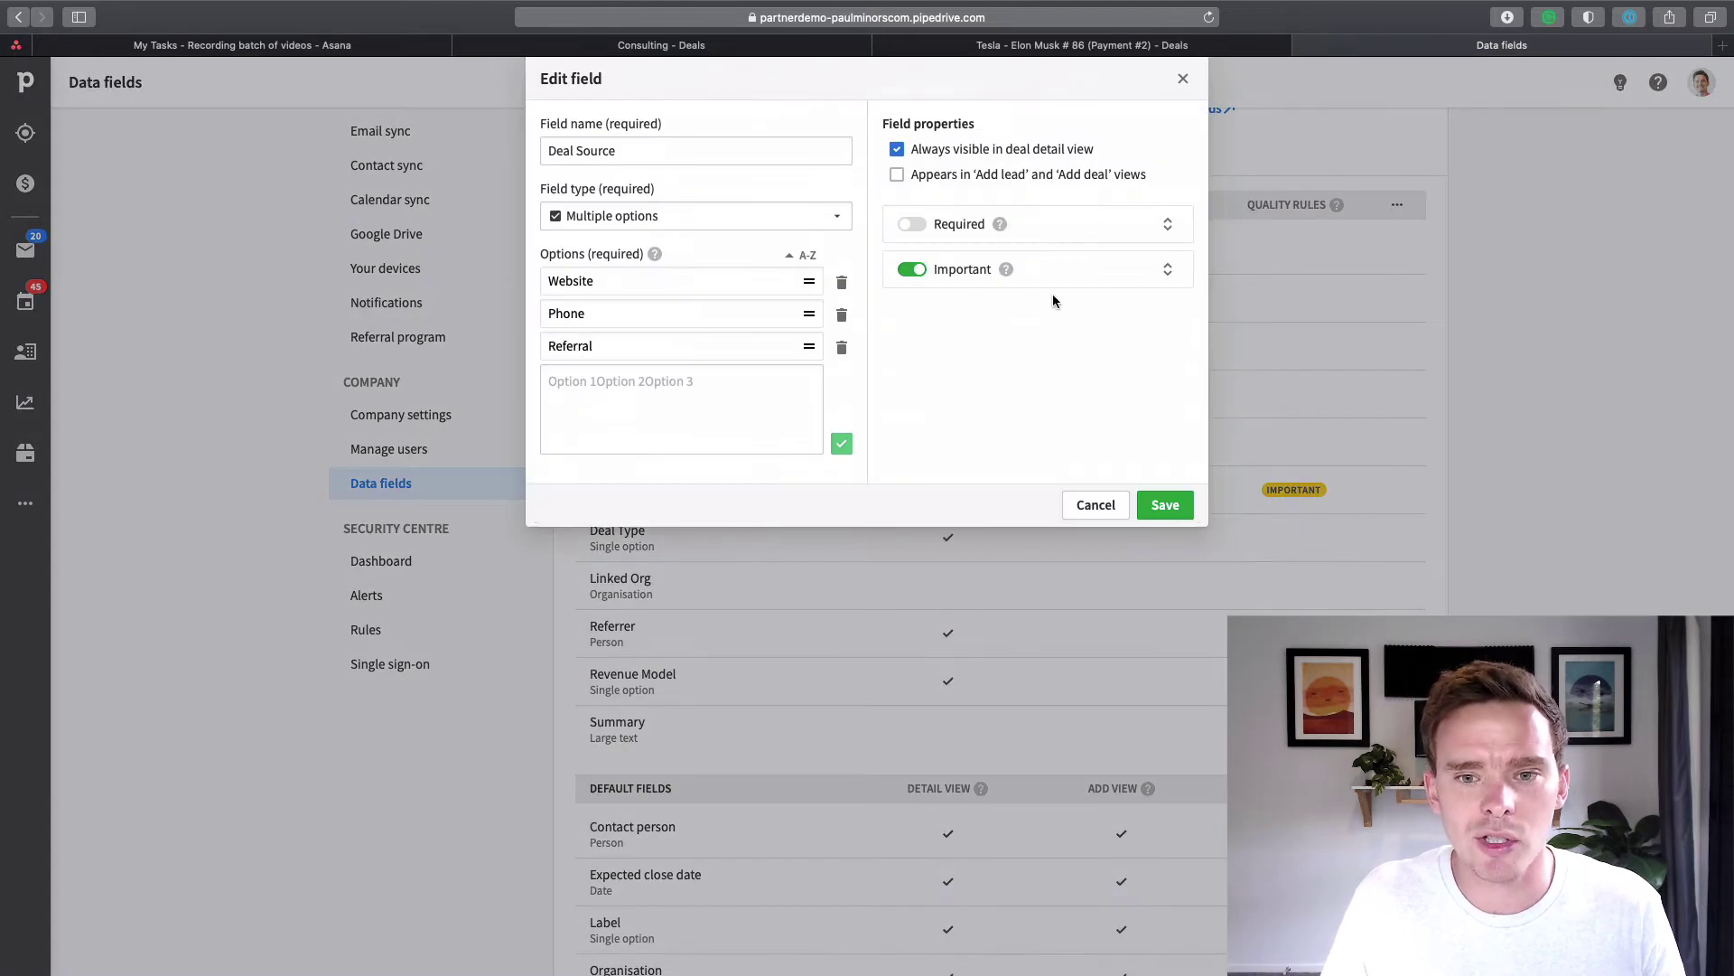
left_click(1168, 271)
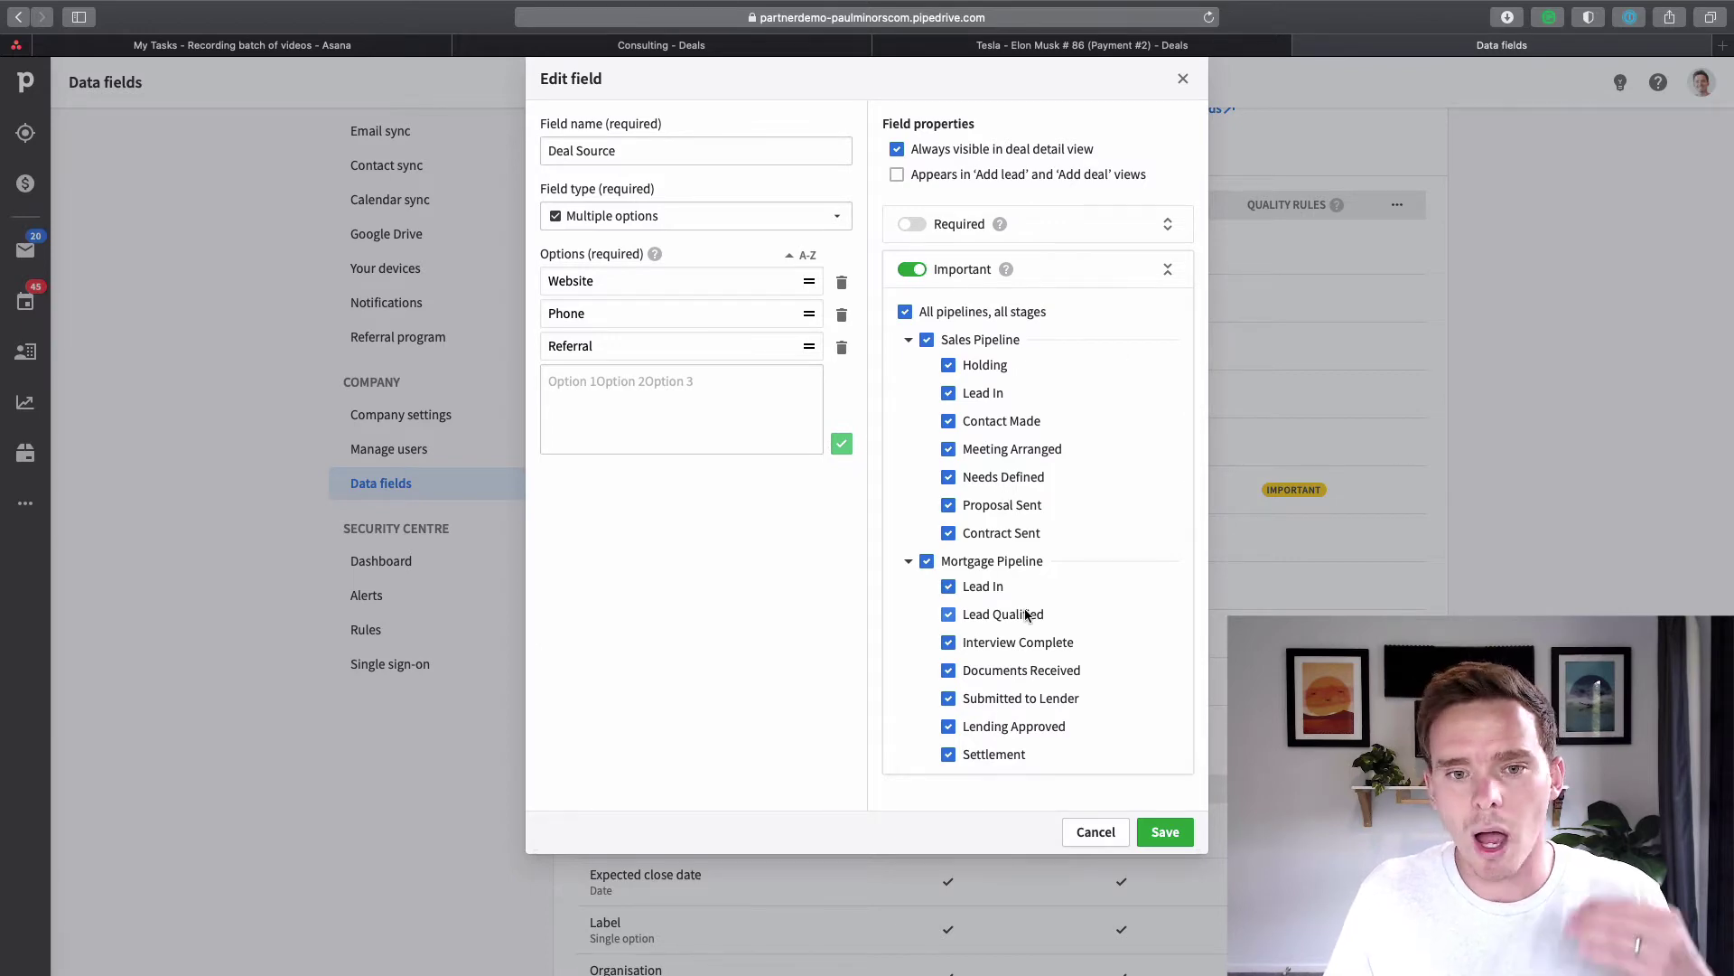
left_click(1095, 831)
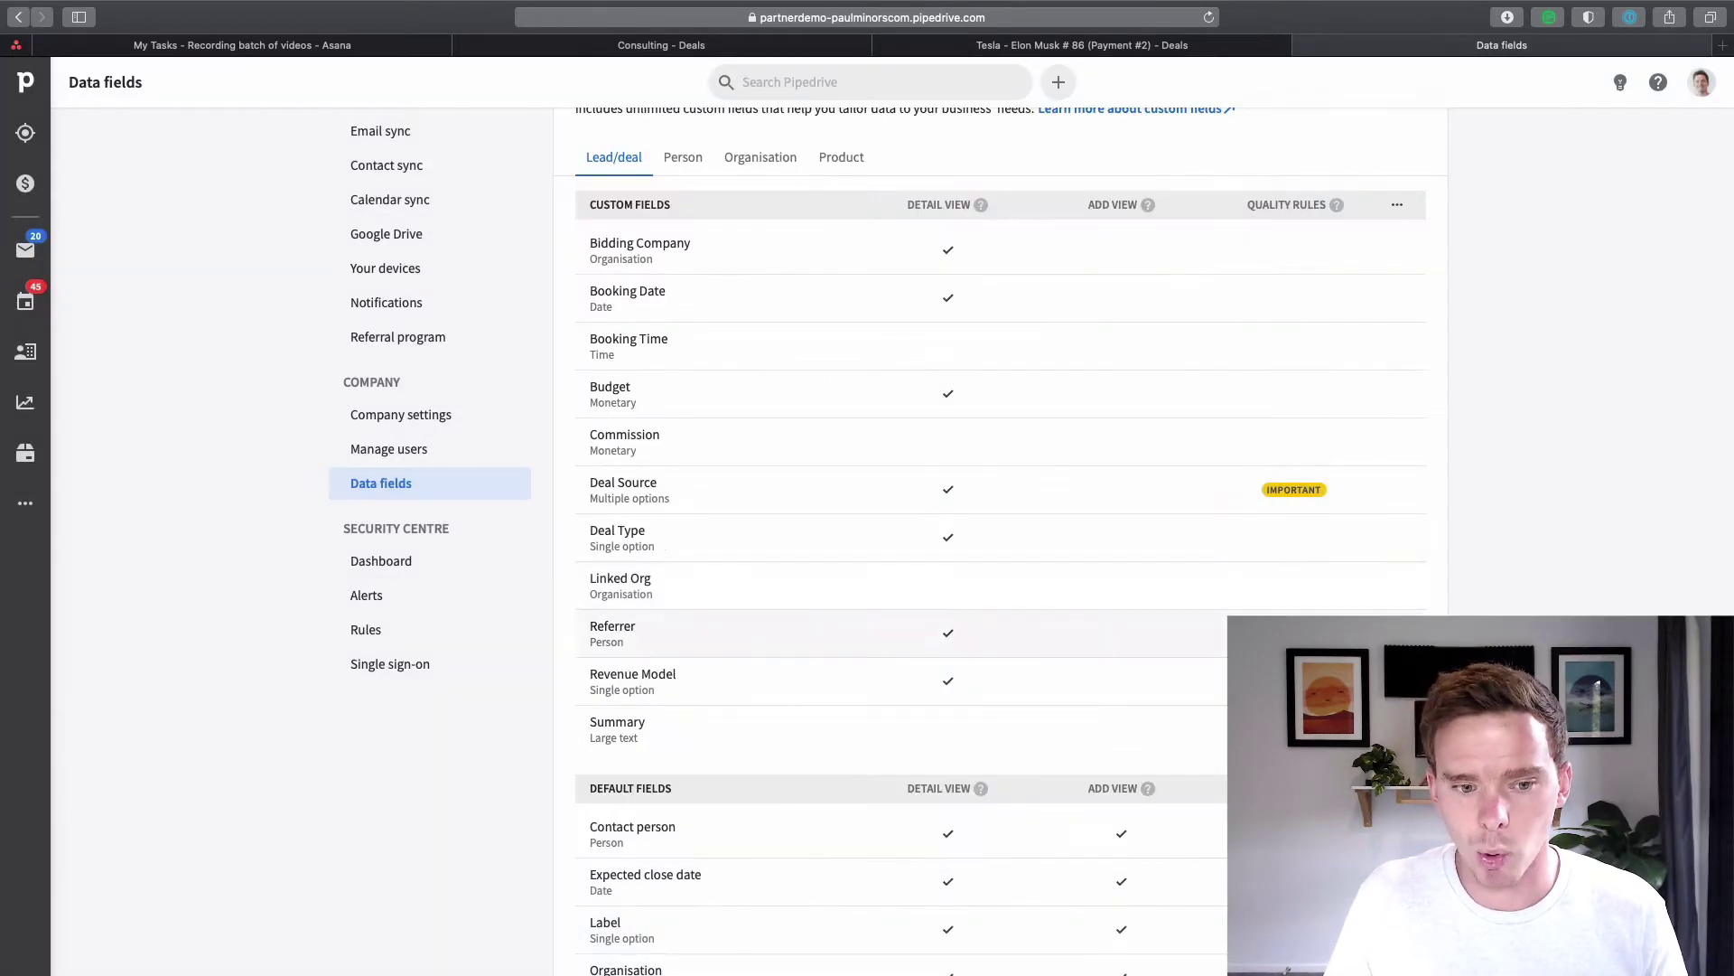
left_click(1039, 633)
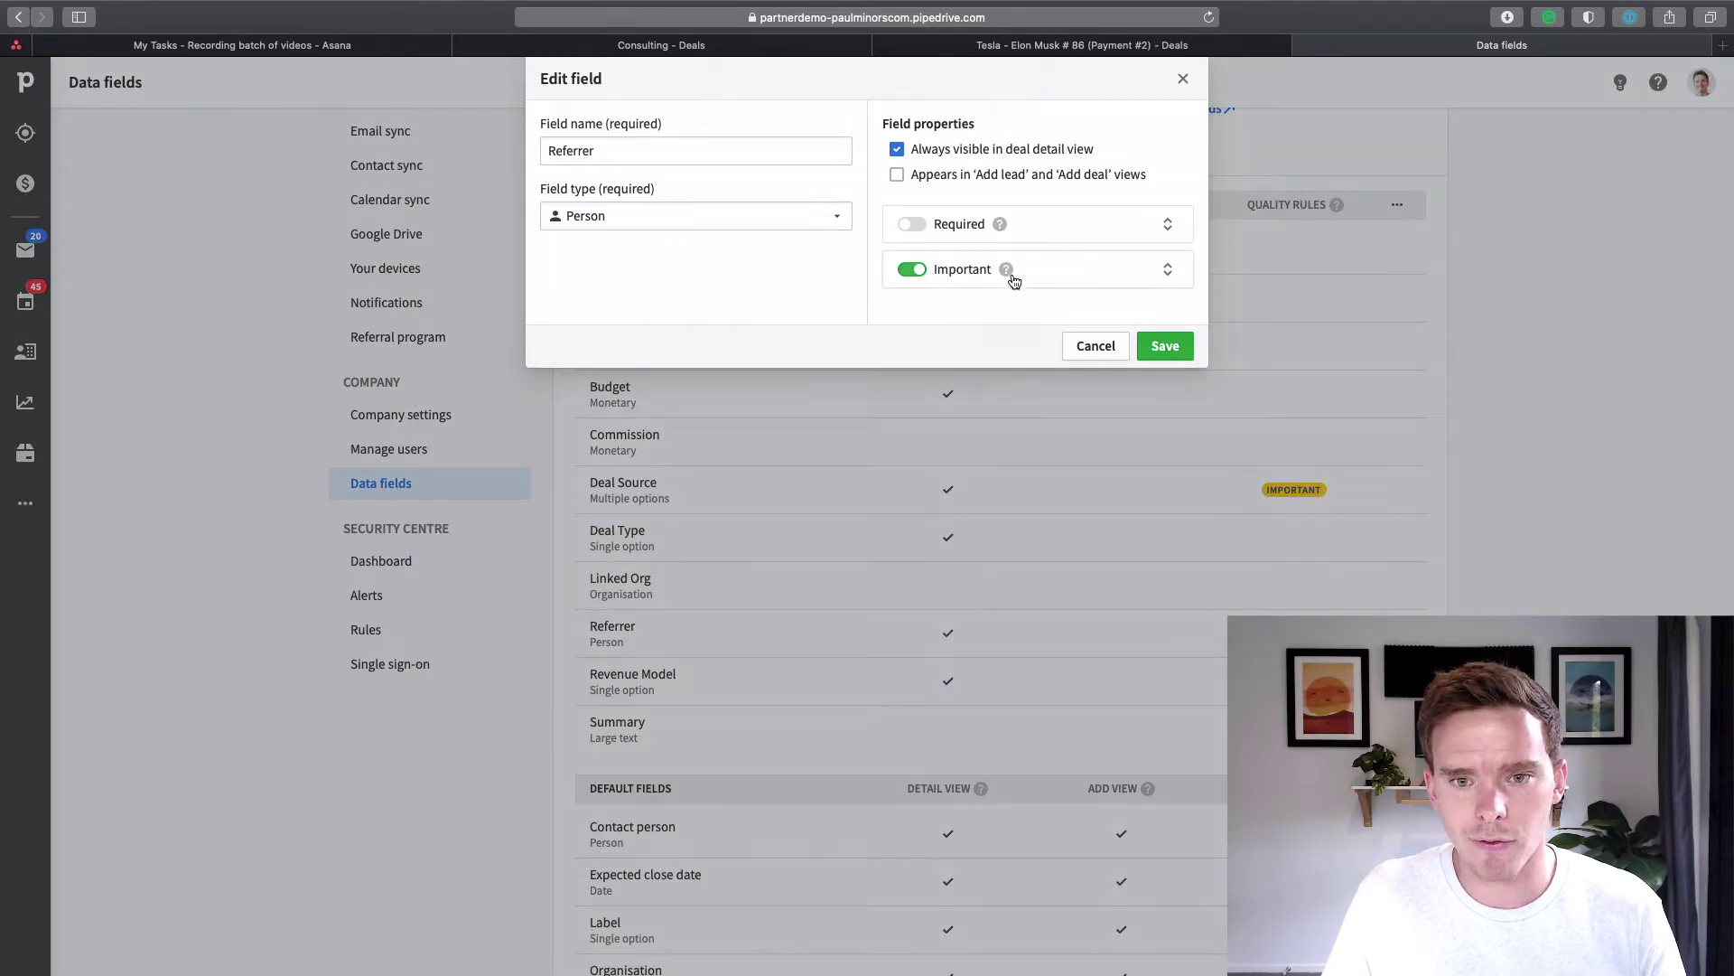
left_click(1167, 270)
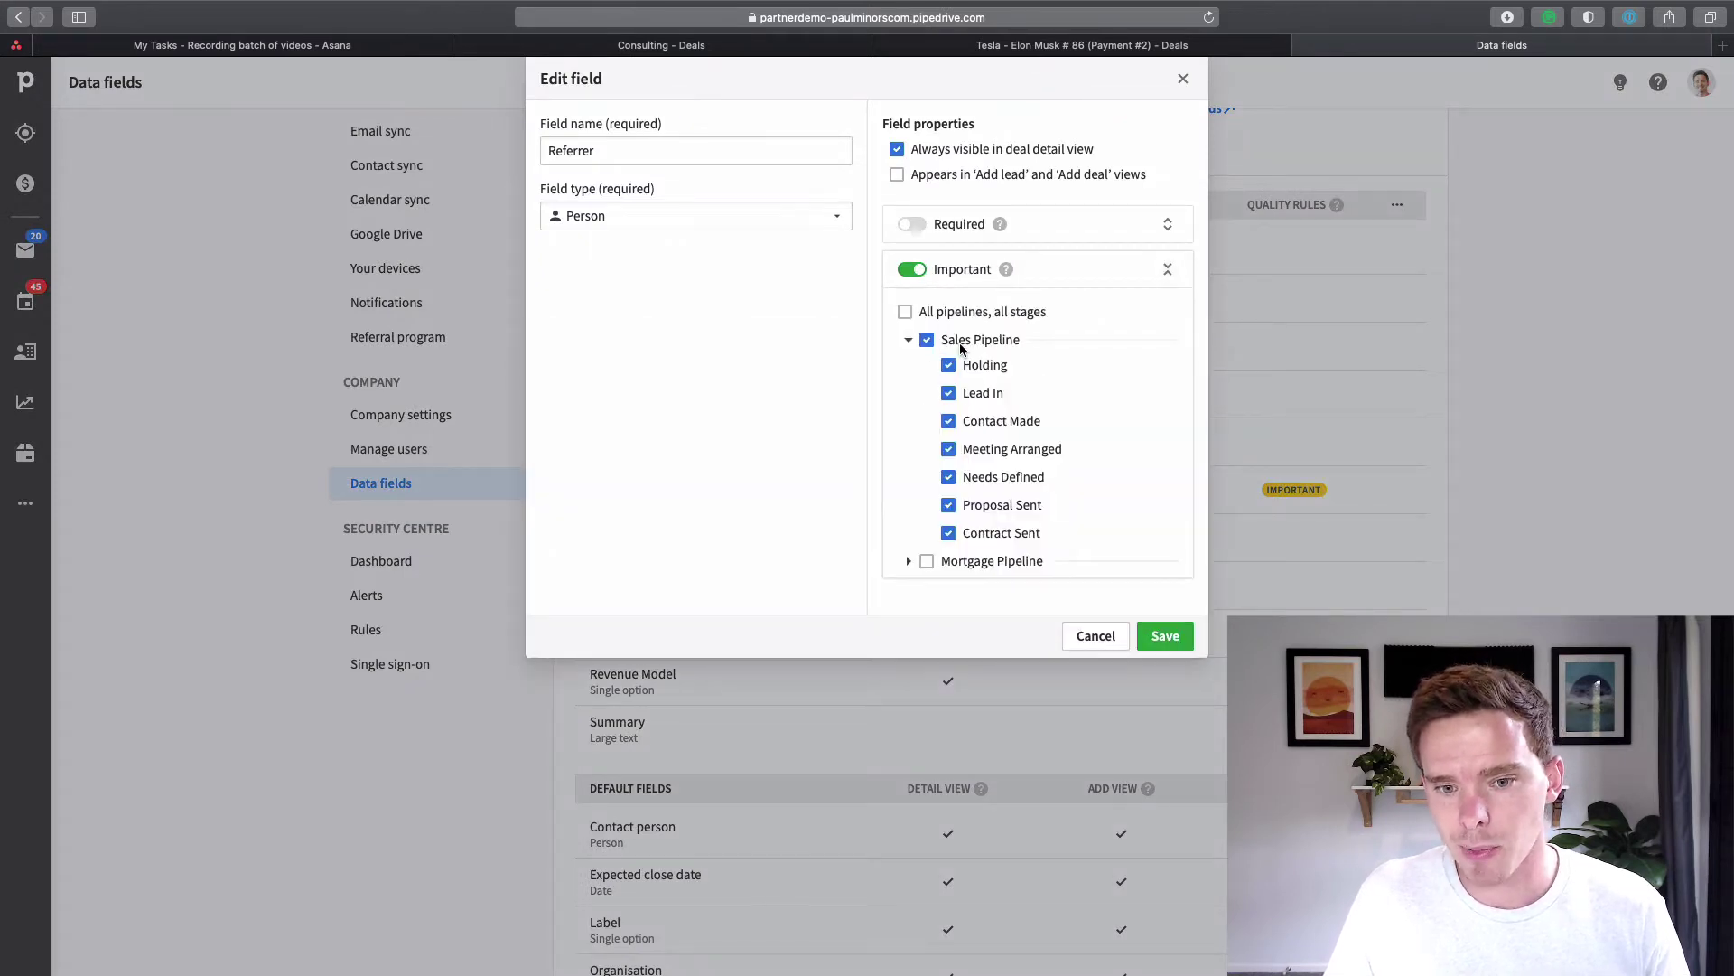
left_click(1104, 641)
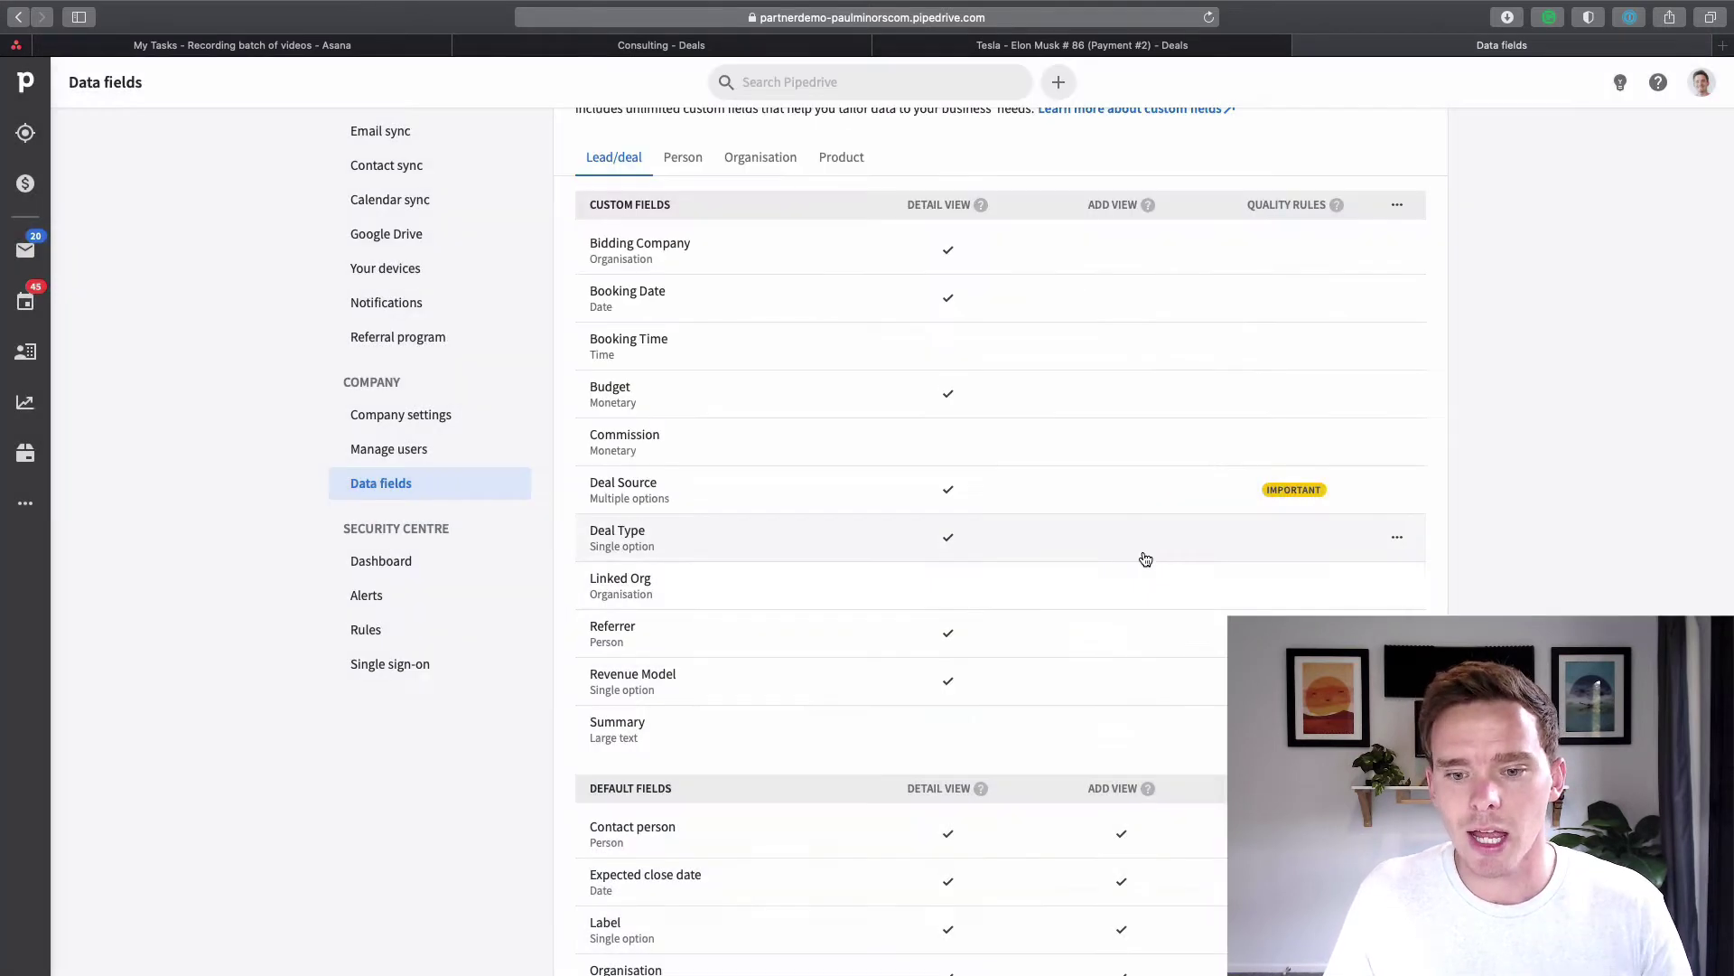
Step: Set the Tesla deal's Deal Source to Website and save it
key("ctrl+shift+Tab")
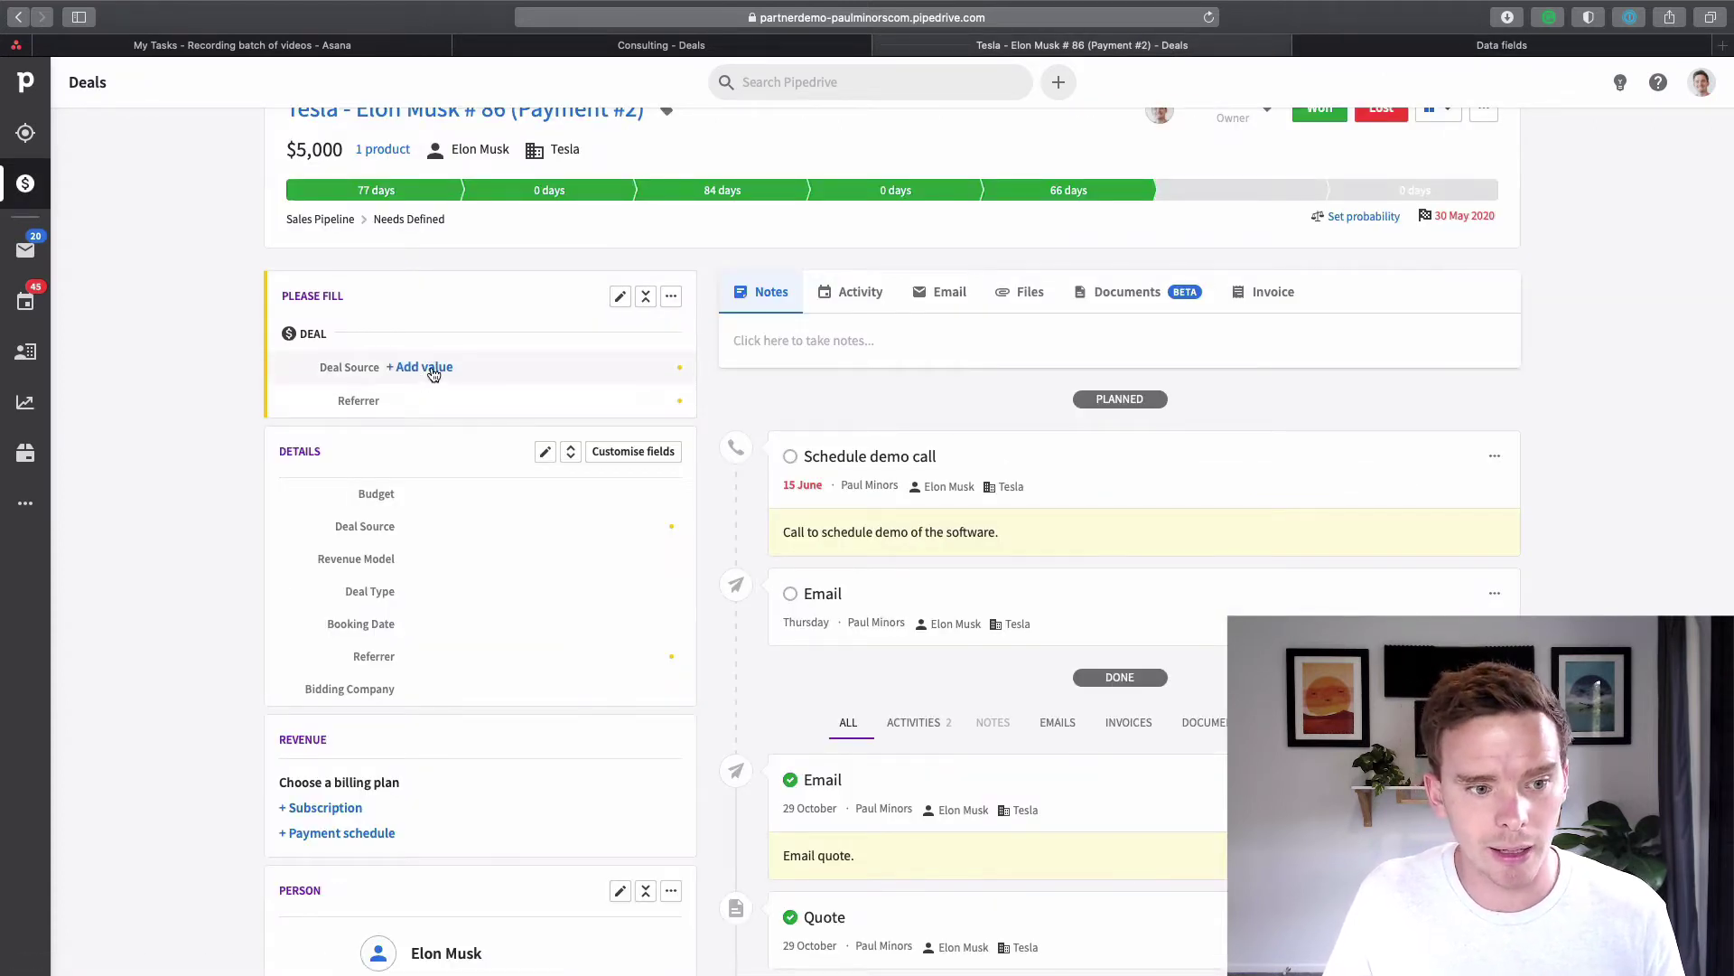
left_click(432, 368)
left_click(445, 374)
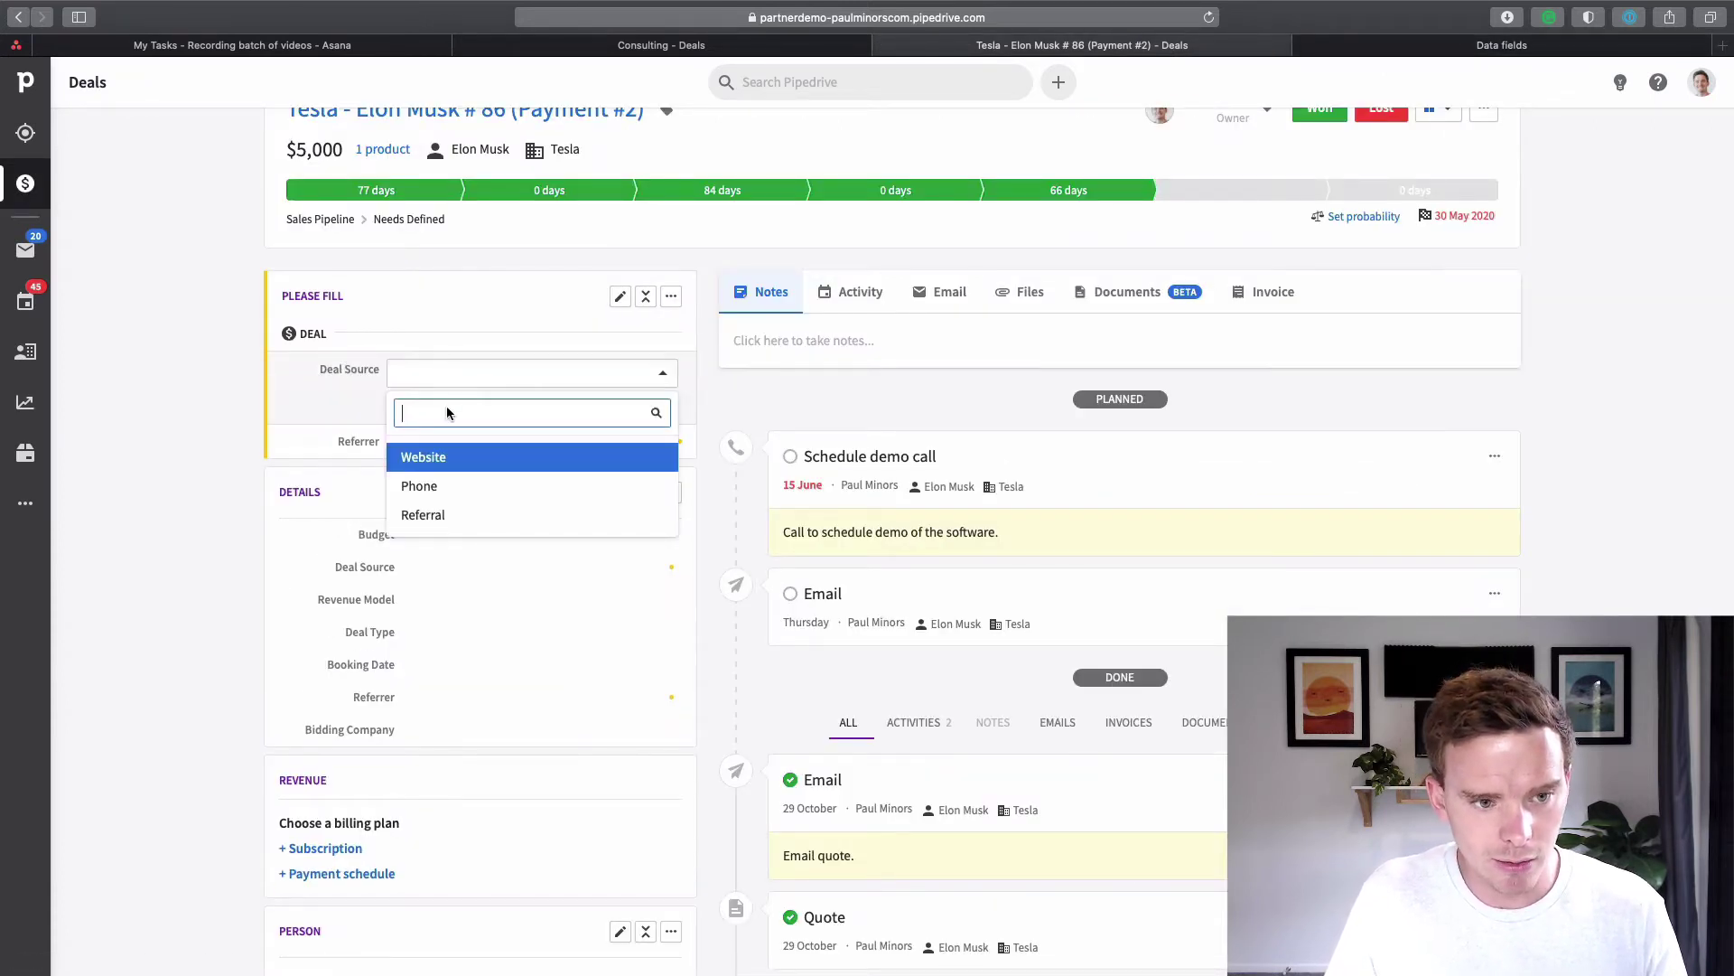
left_click(449, 471)
left_click(687, 454)
left_click(658, 406)
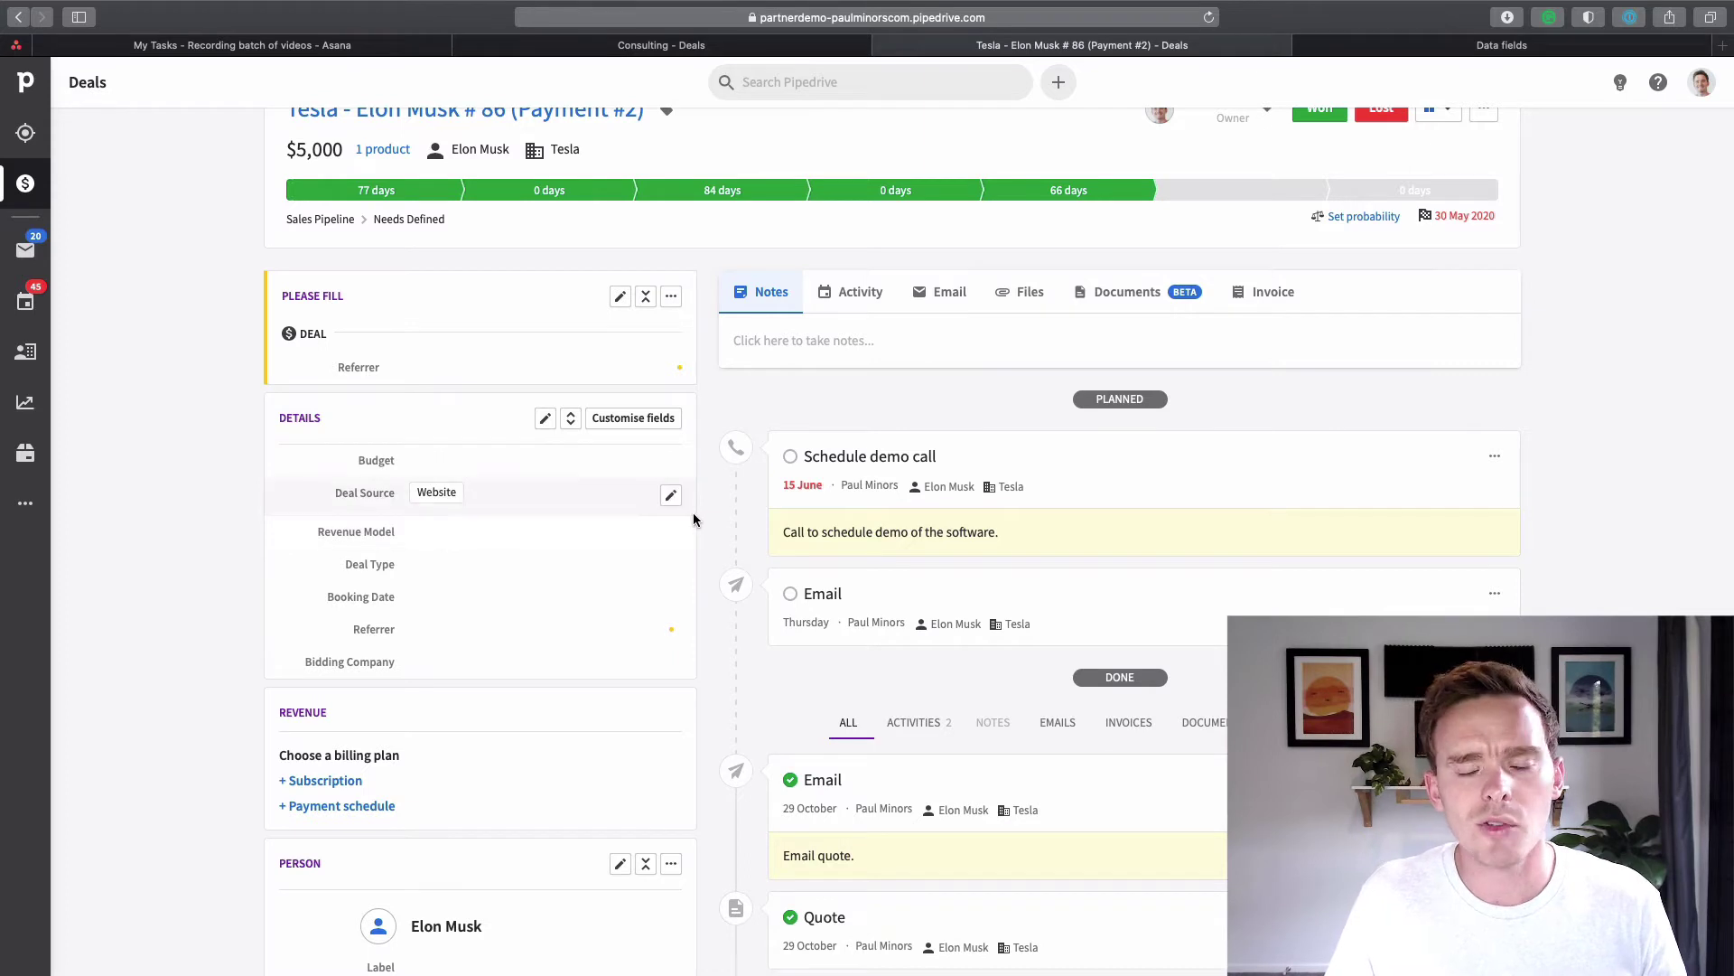
Step: Turn off Bidding Company's always-visible setting, save, and reload the Tesla deal page
left_click(1421, 46)
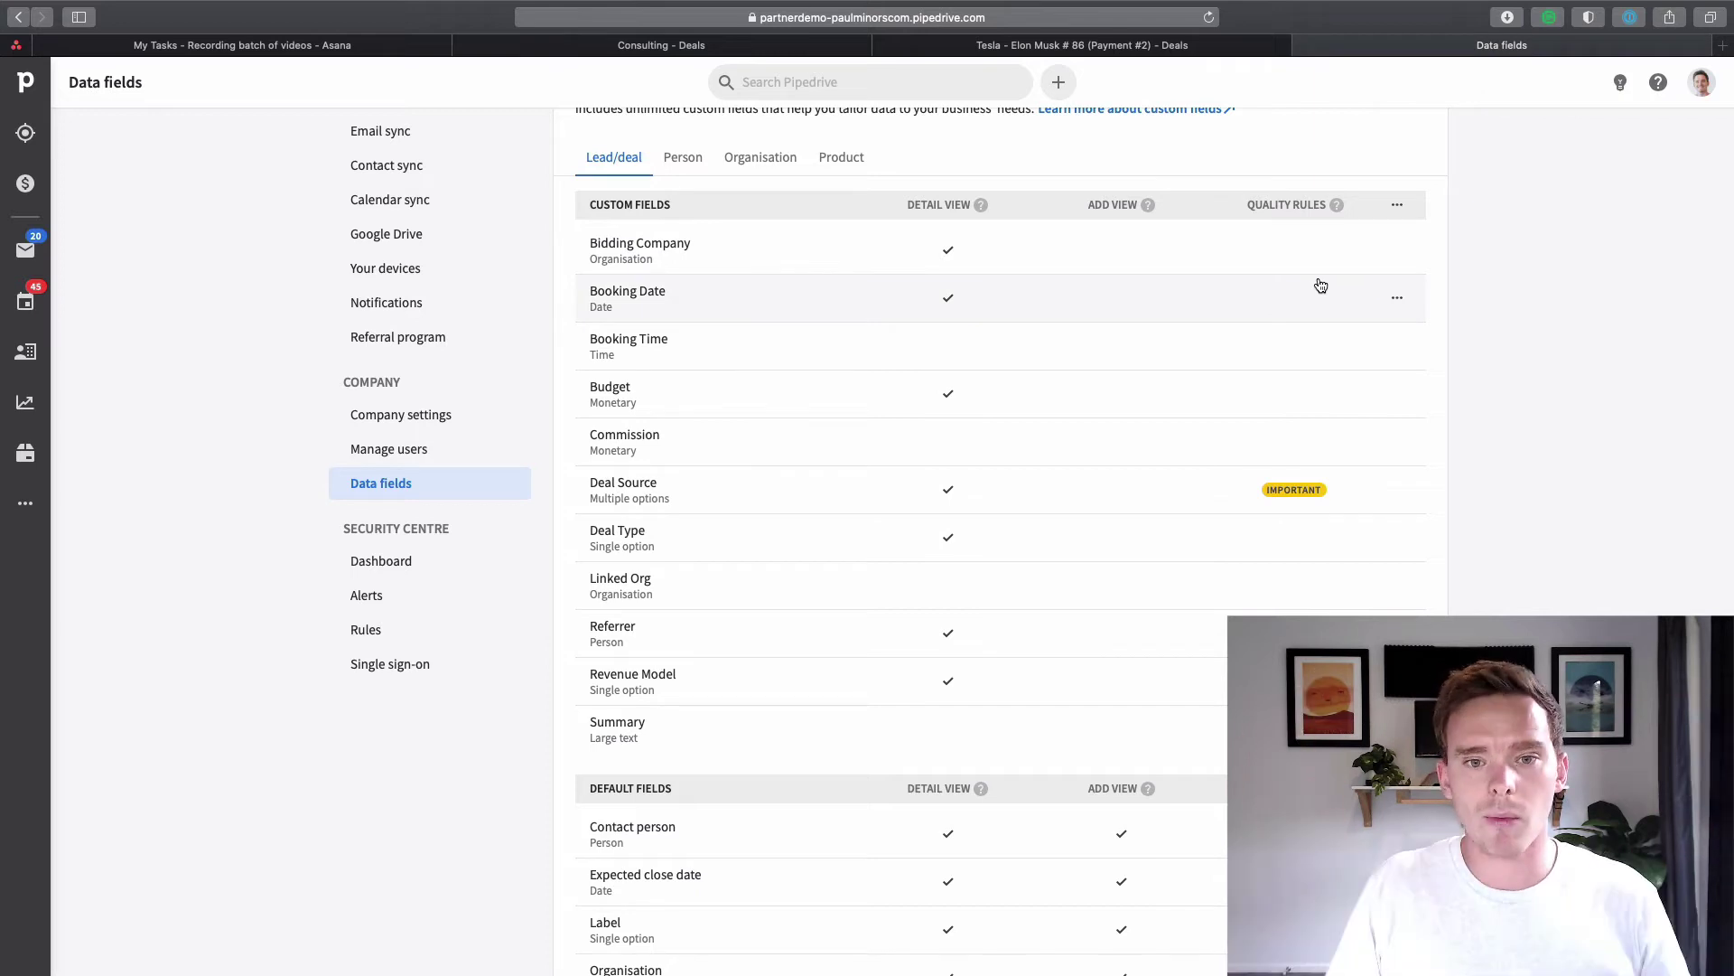
left_click(1398, 256)
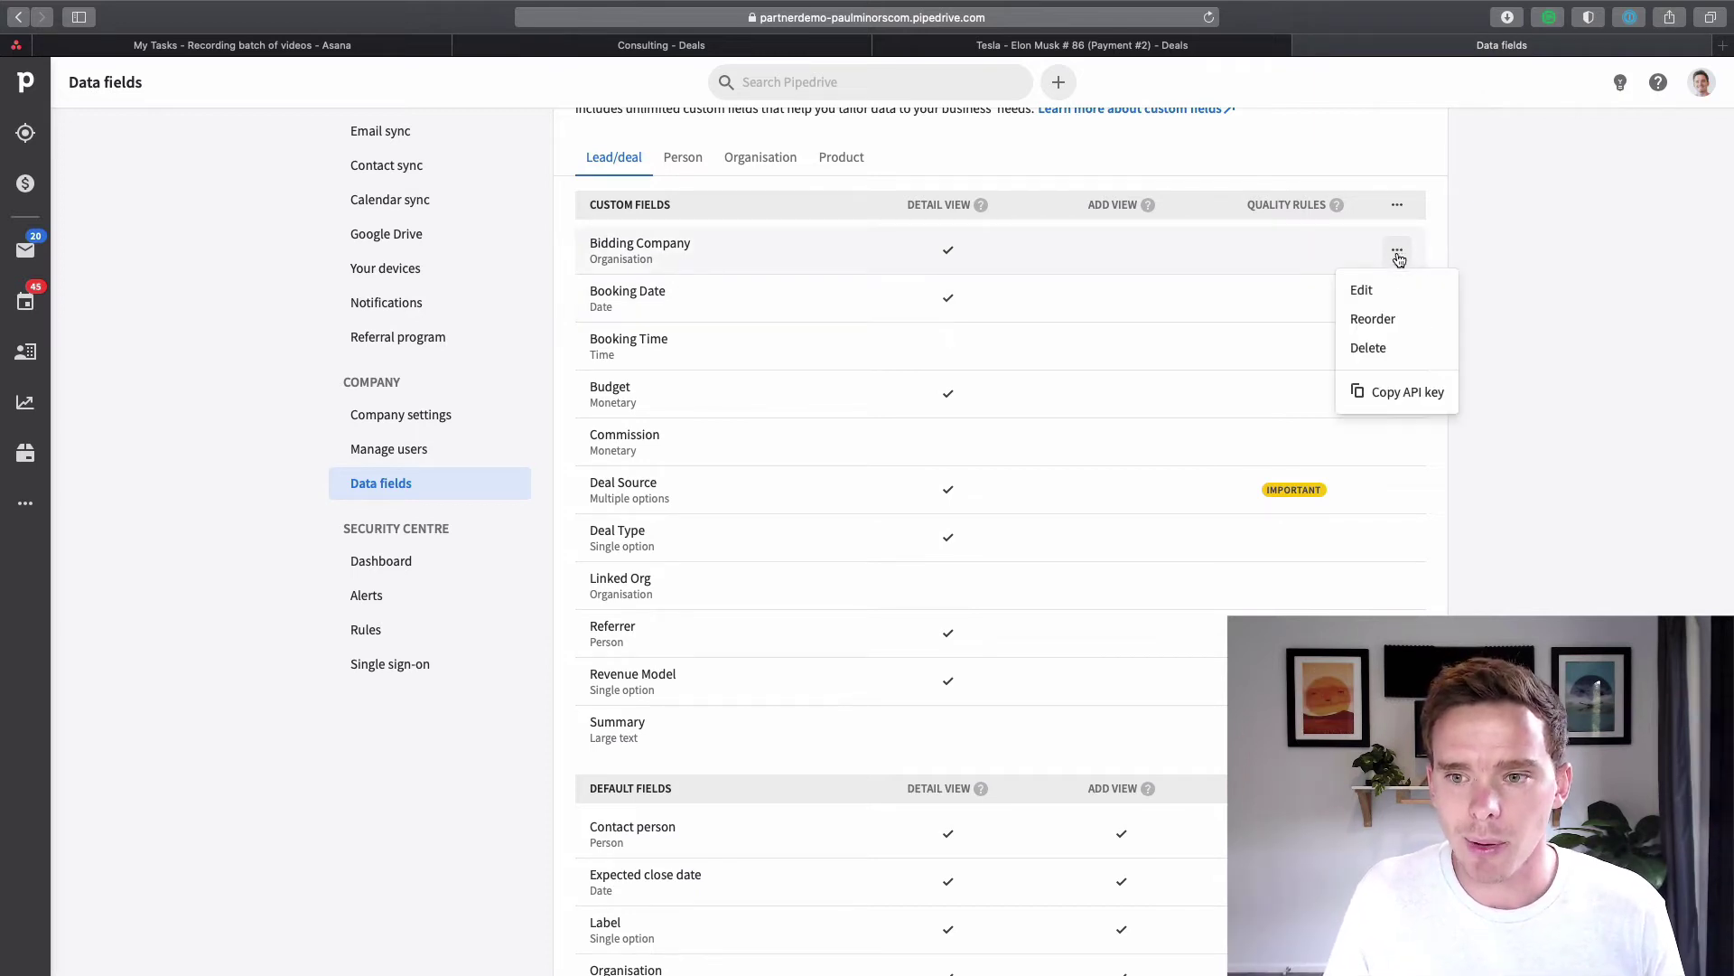
left_click(1373, 290)
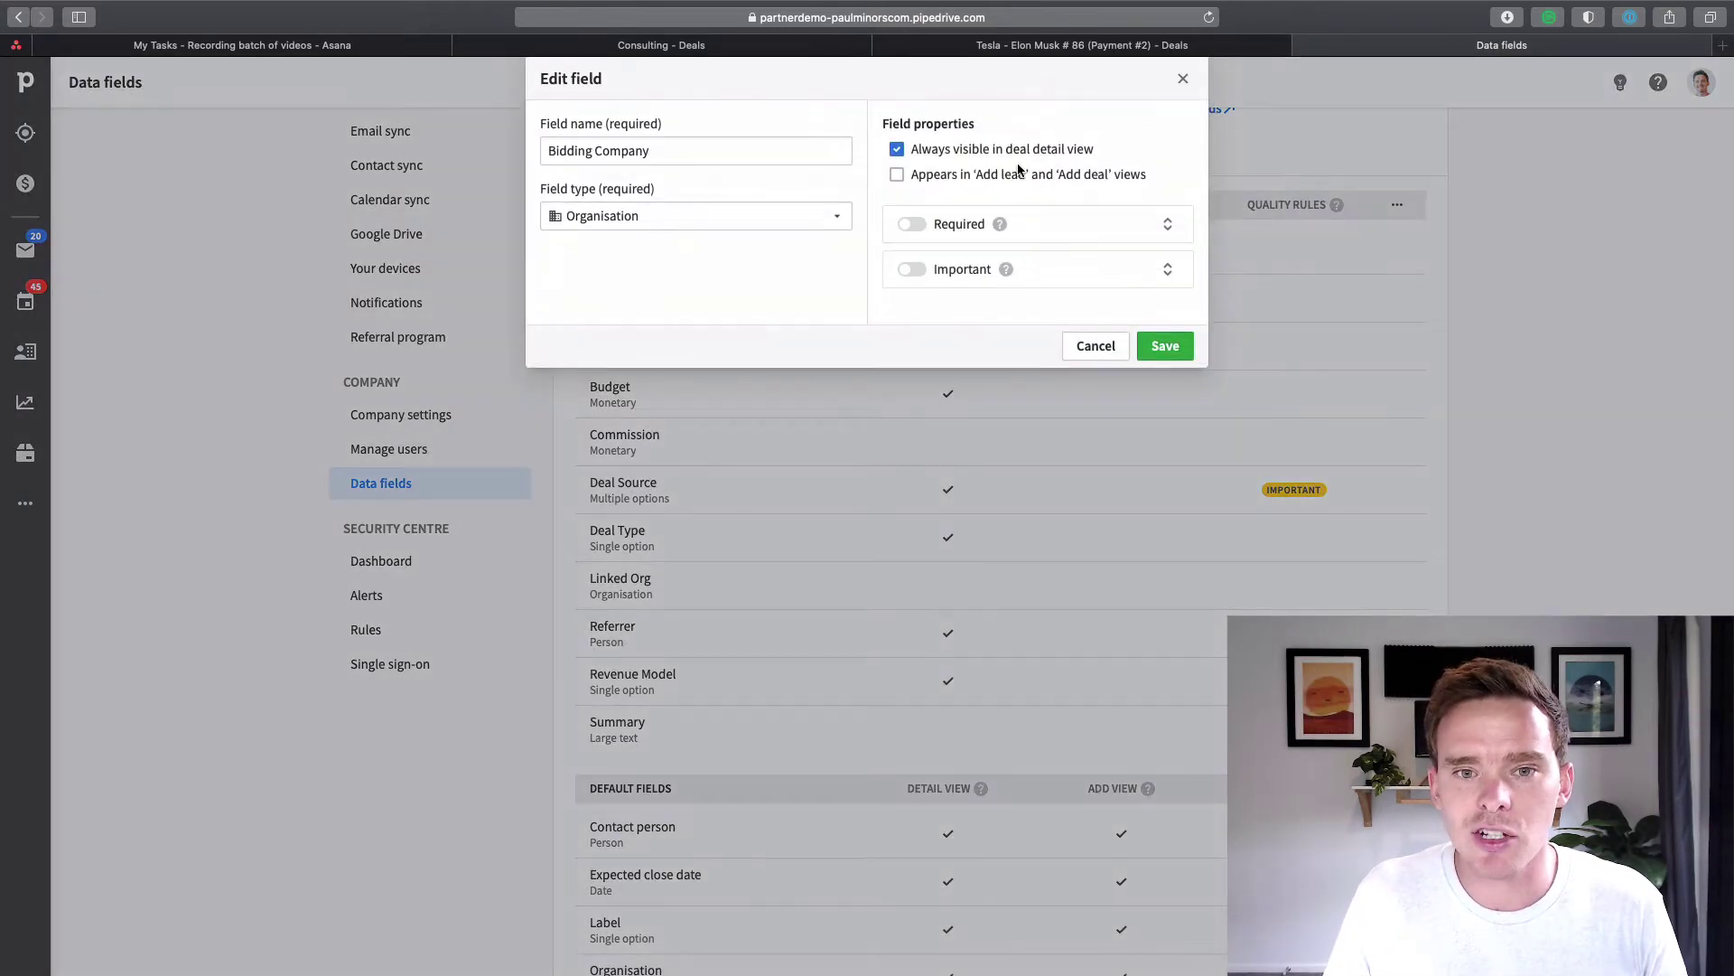
left_click_drag(912, 152, 1115, 161)
left_click(931, 153)
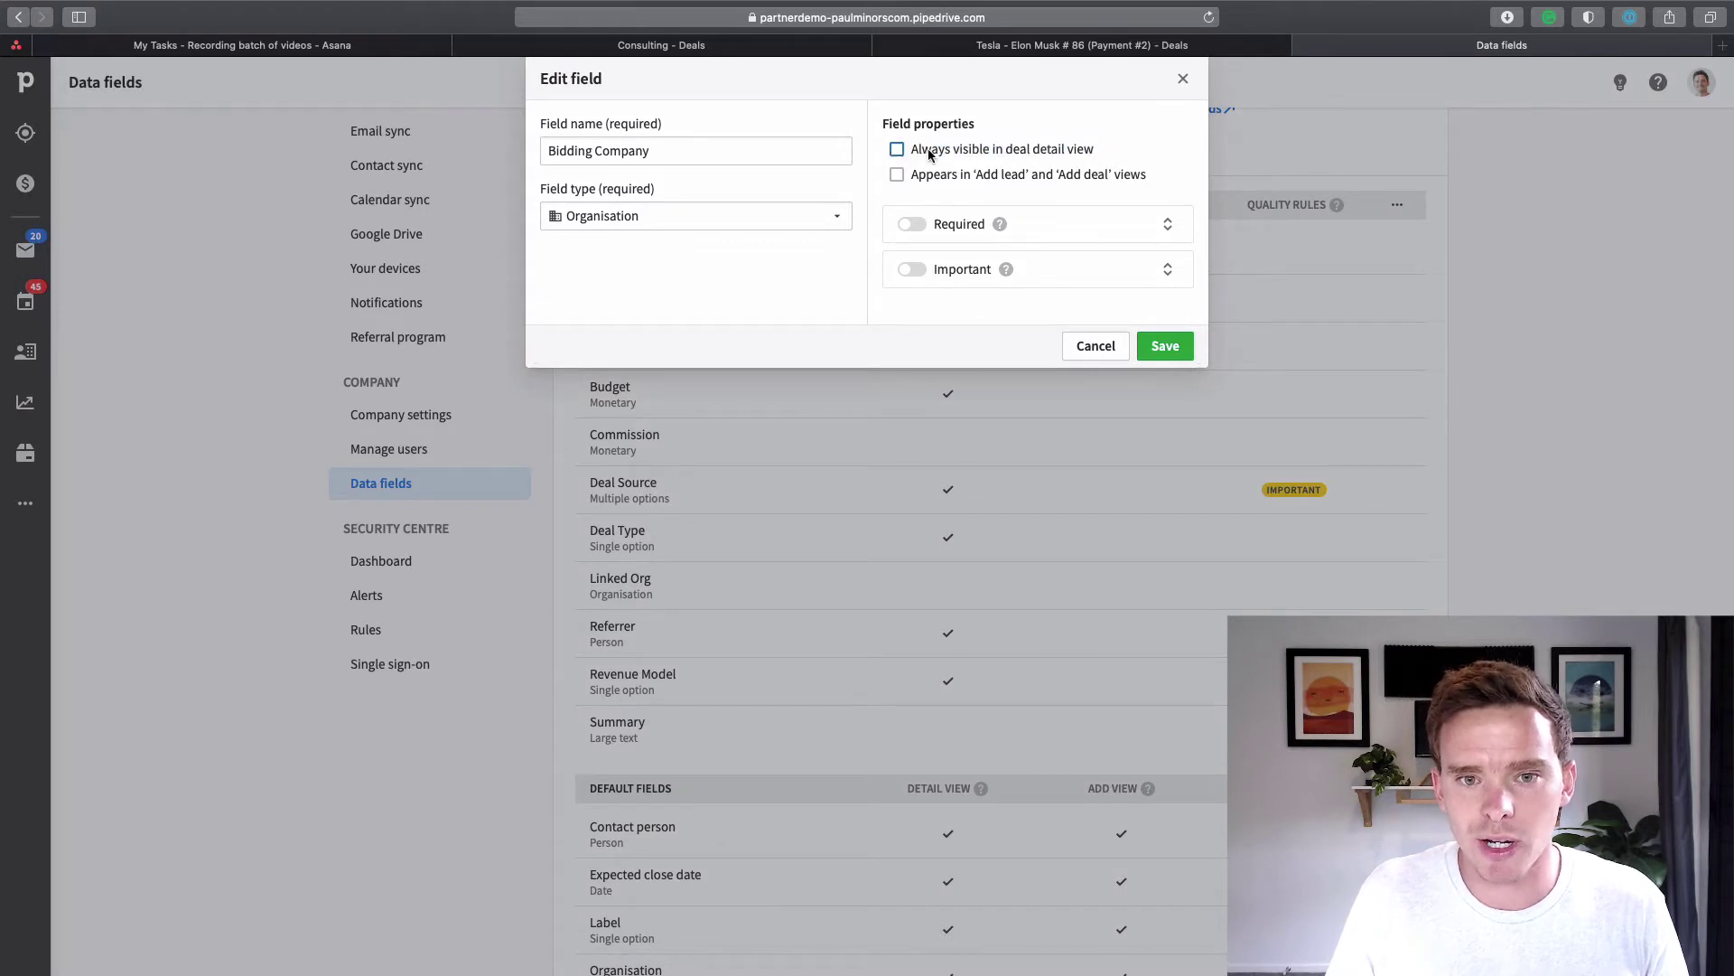
left_click(1166, 345)
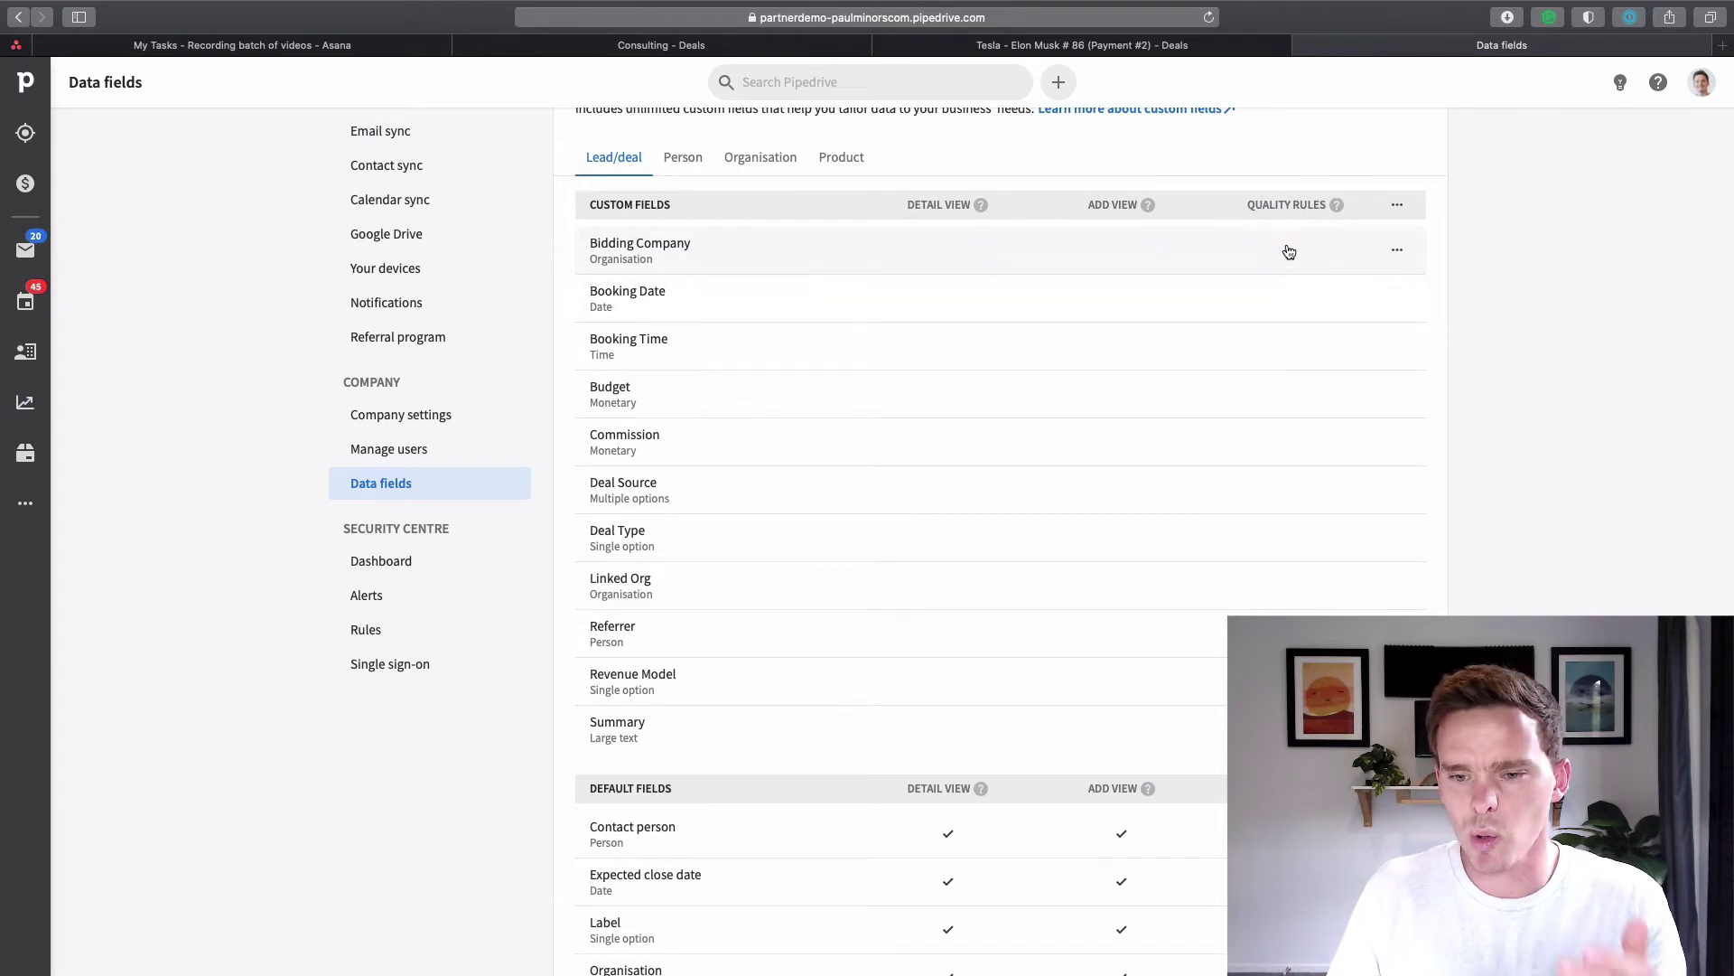
left_click(1147, 51)
key("super+r")
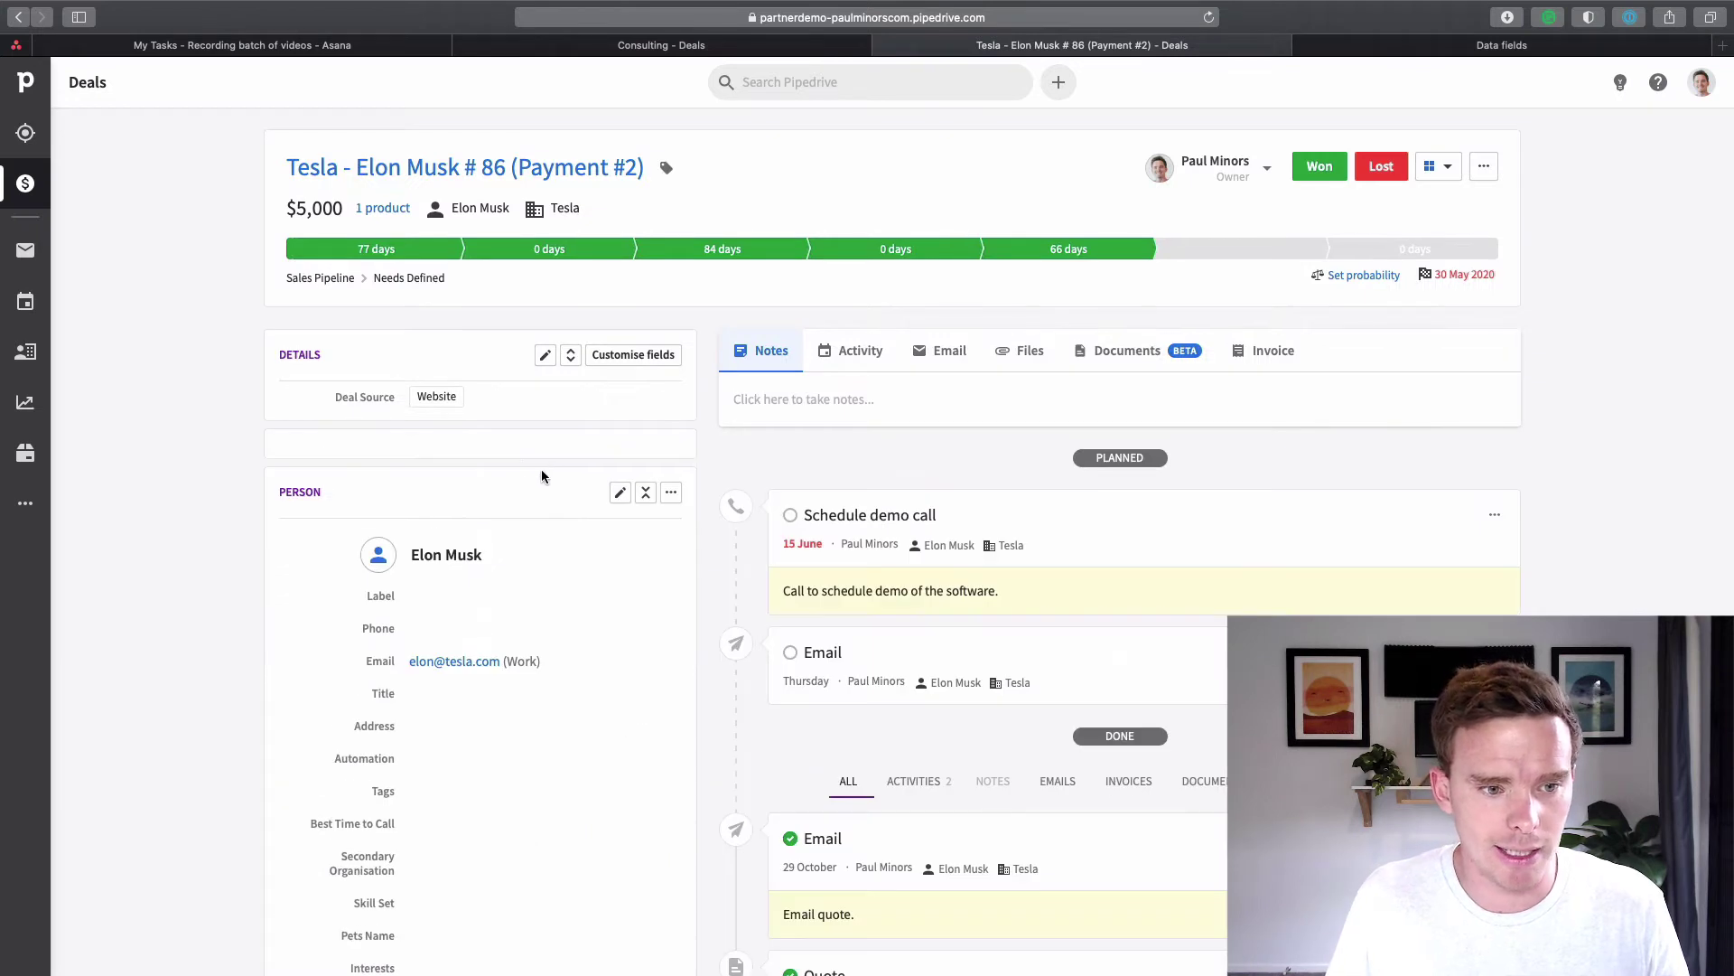
Step: Remove Website from the Tesla deal's Deal Source and save it empty
left_click(670, 403)
left_click(447, 404)
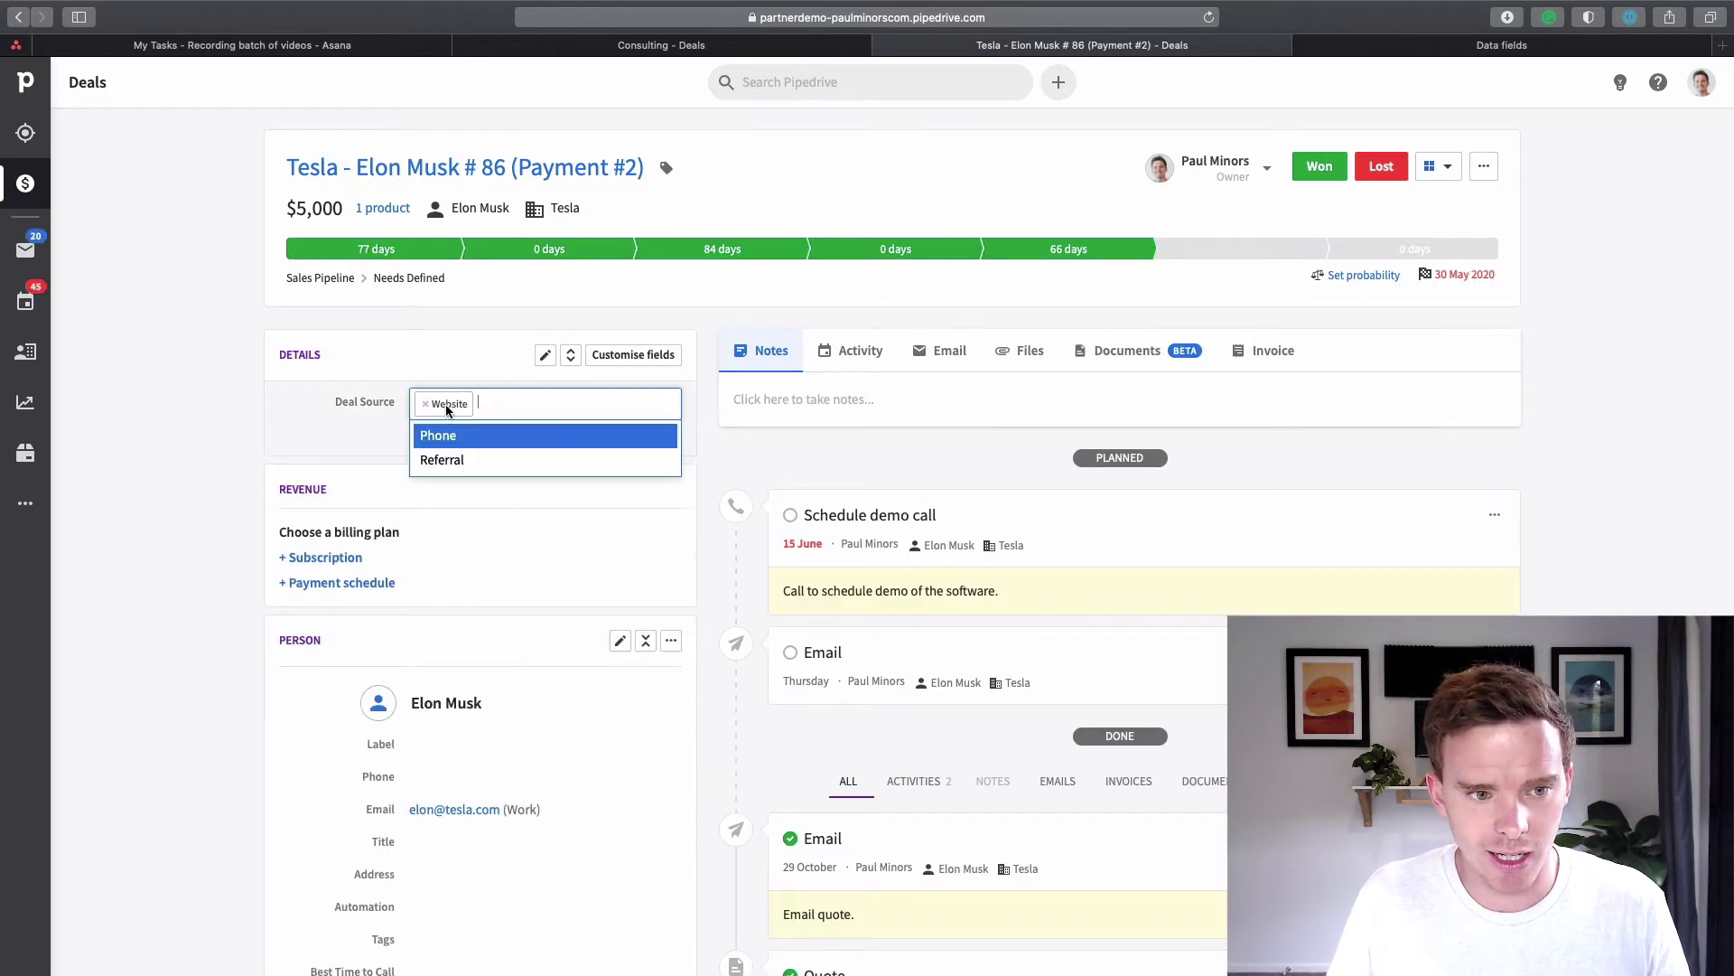
left_click(446, 432)
left_click(657, 438)
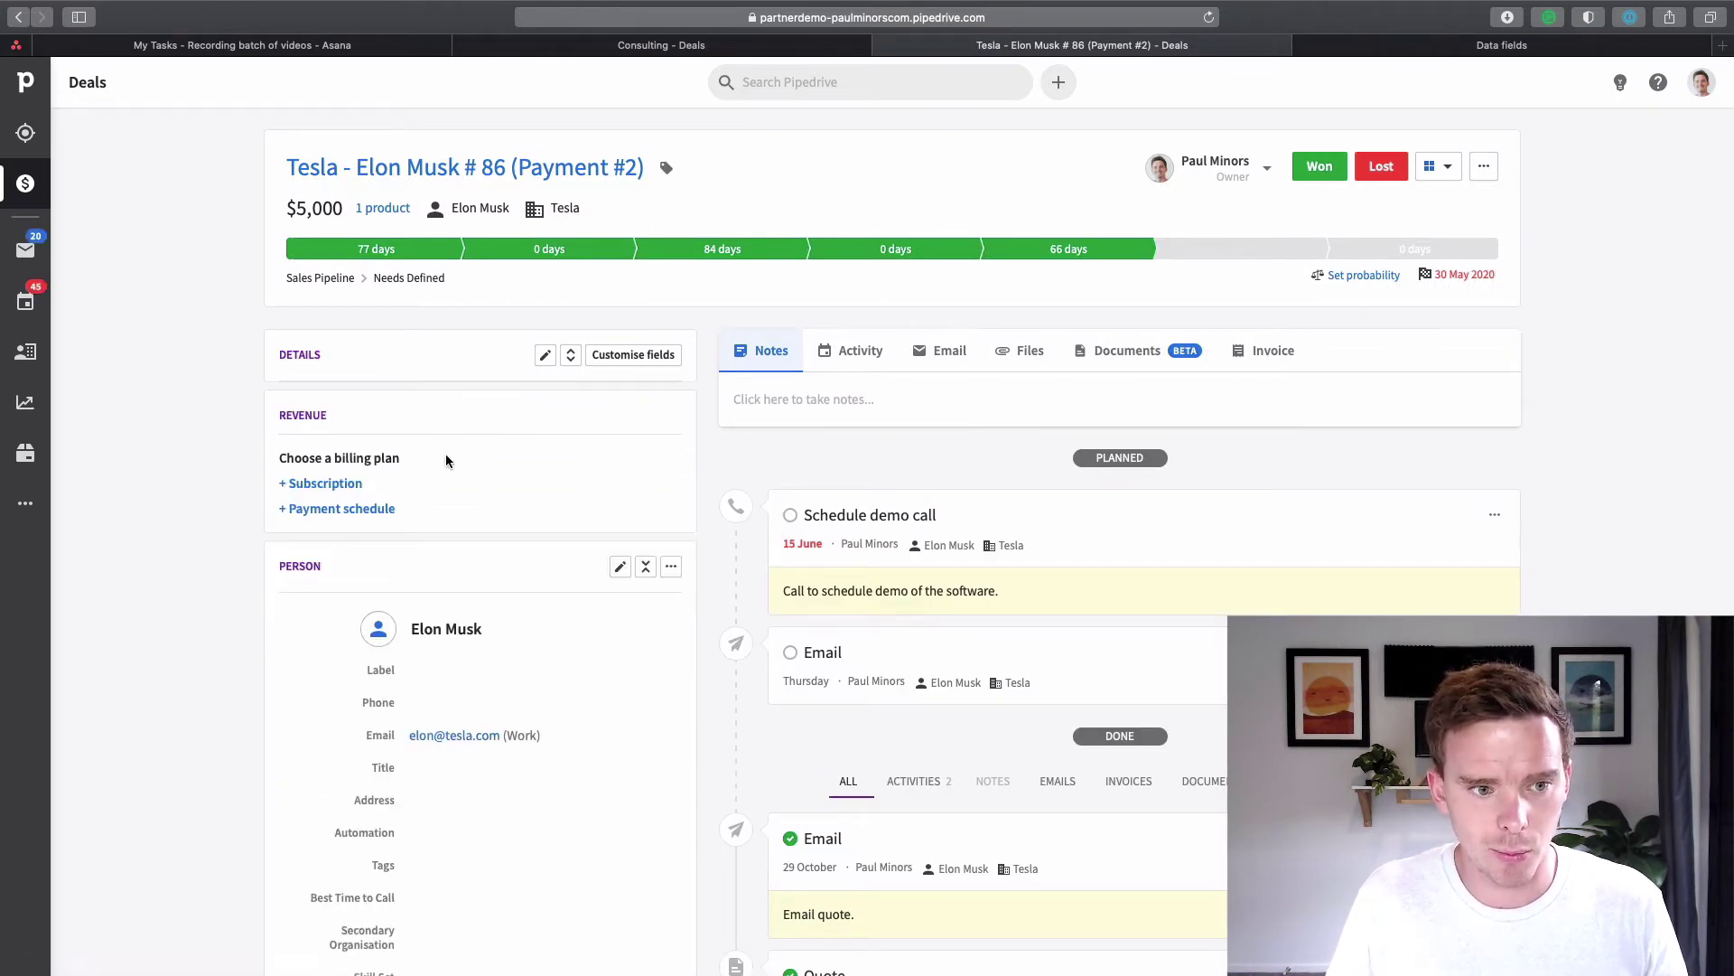
Step: Expand and collapse the deal's empty fields, then return to Bidding Company's options in data fields
left_click(570, 359)
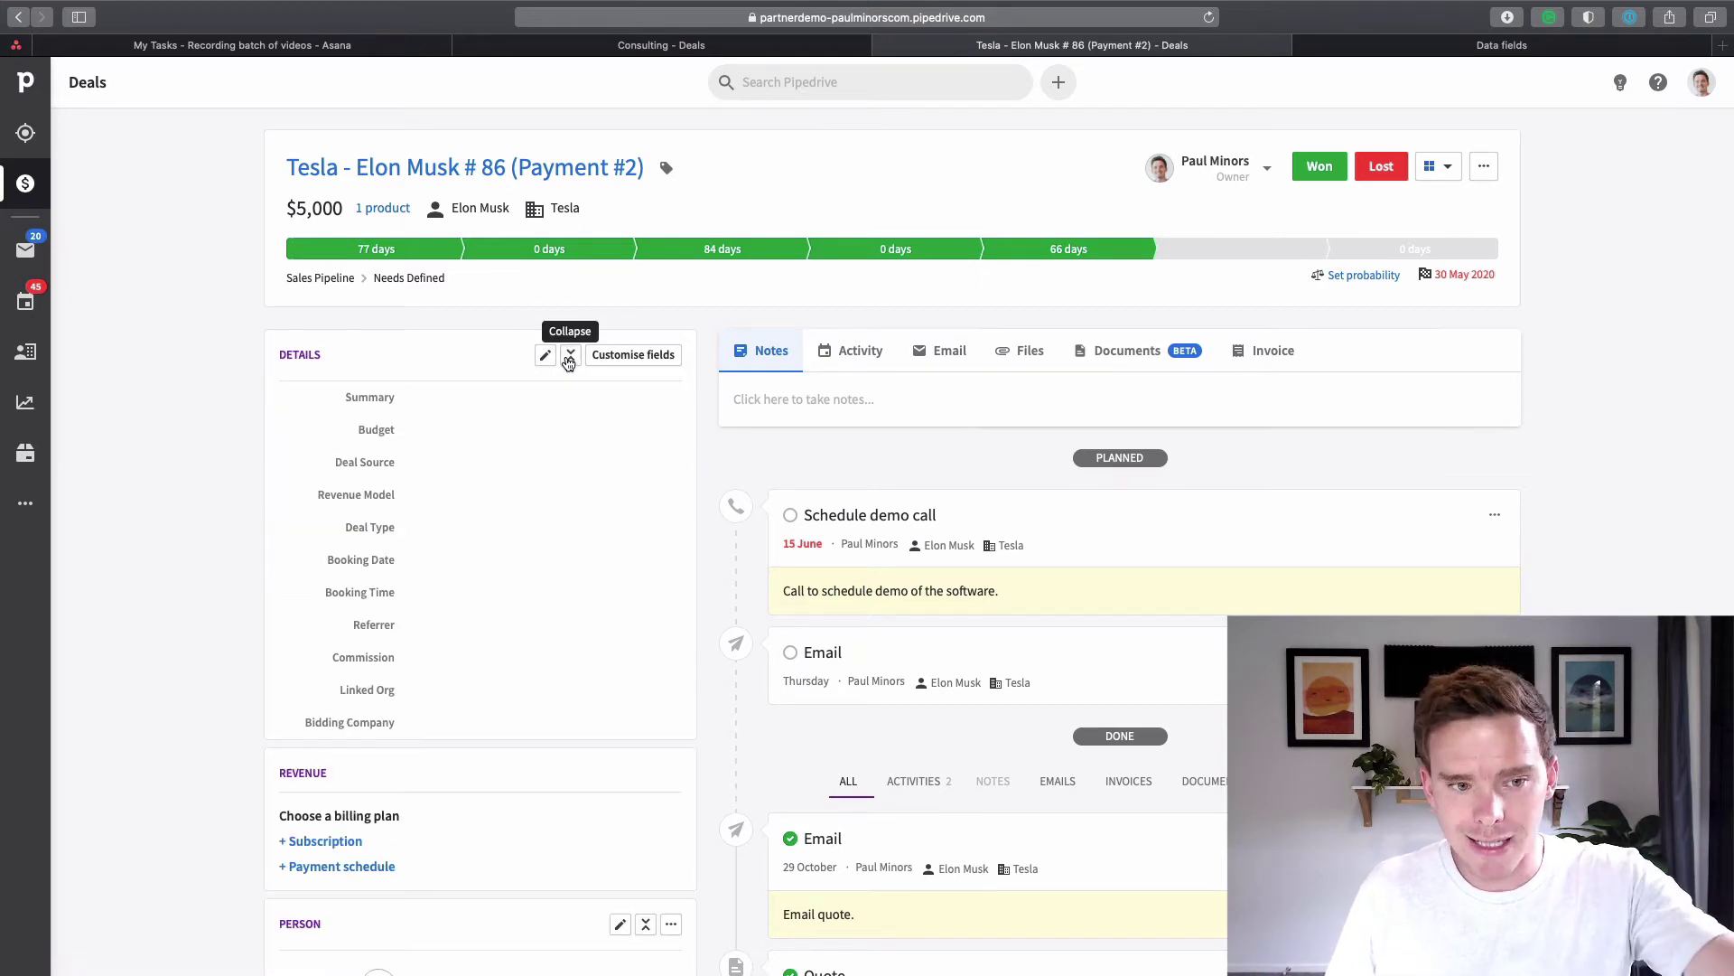
left_click(570, 360)
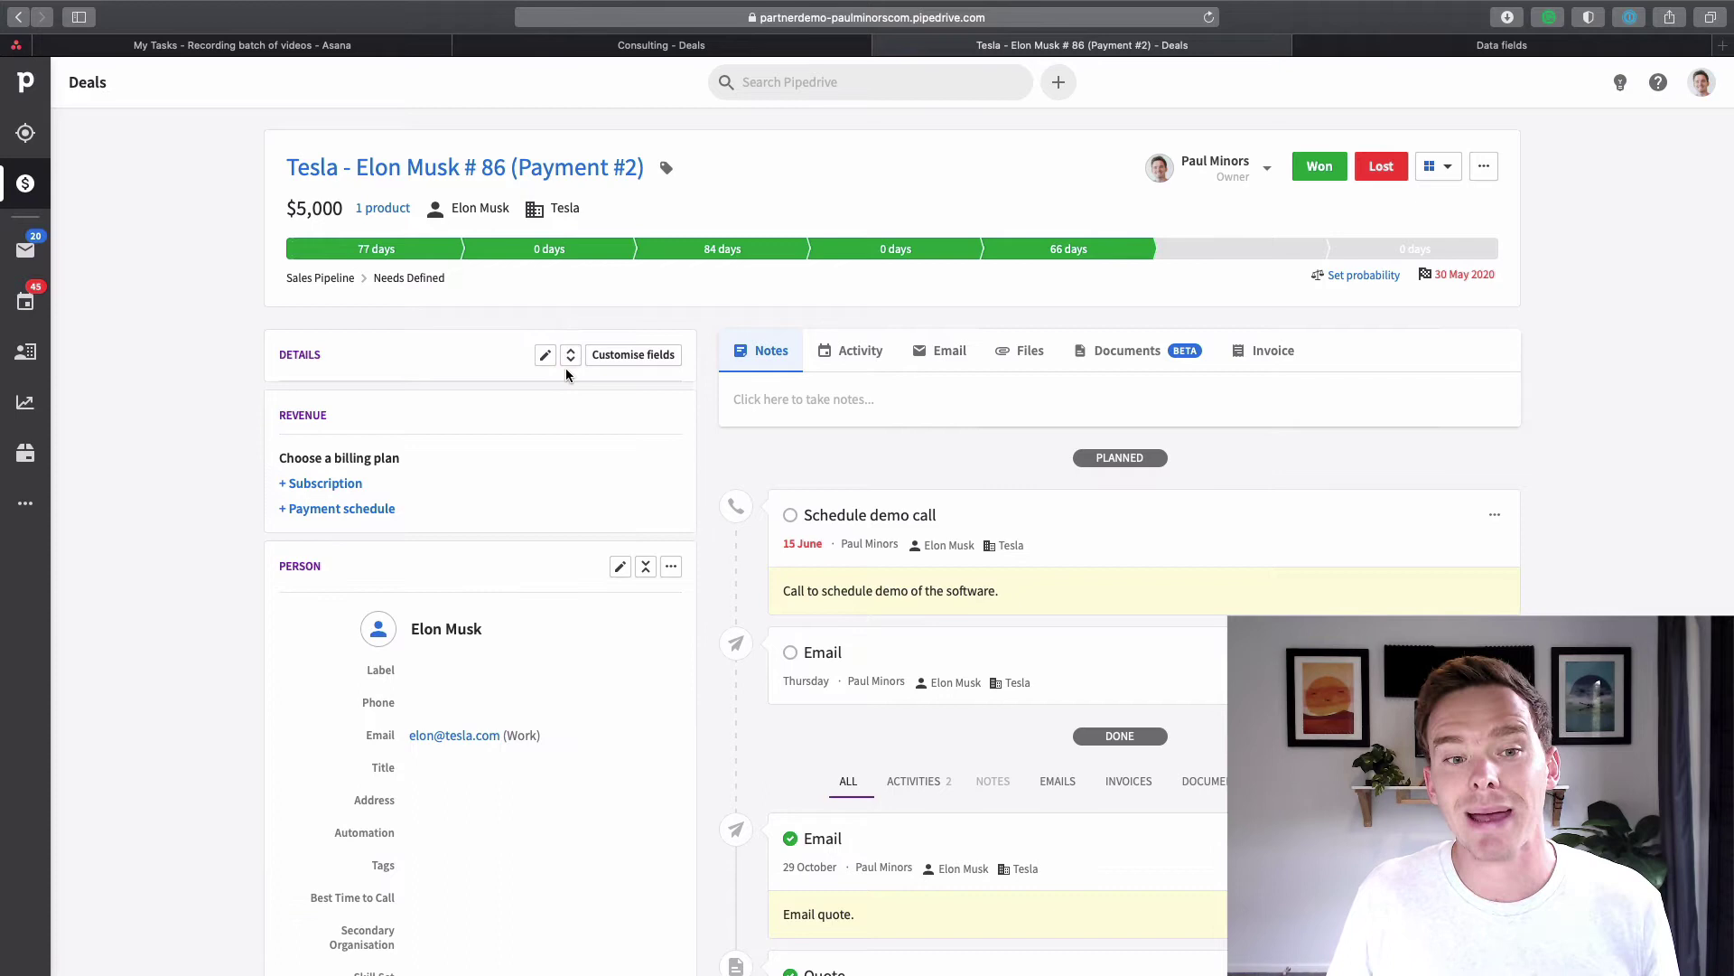
left_click(1364, 49)
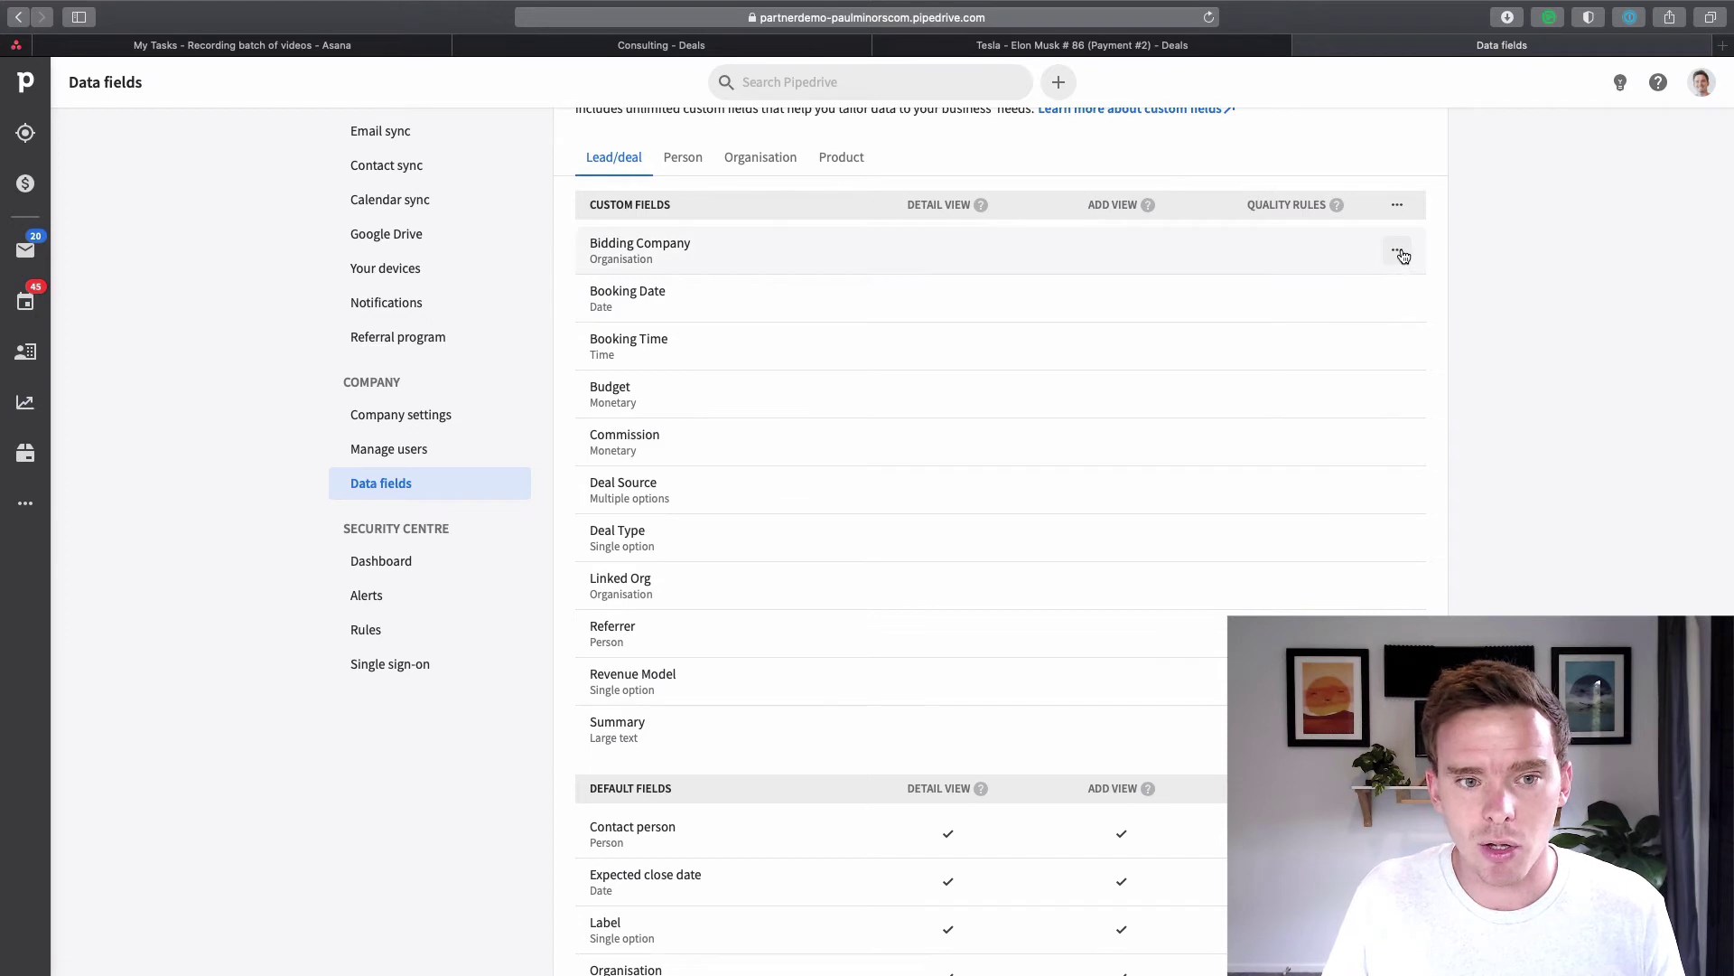
left_click(1400, 253)
Step: Make Bidding Company important only from Meeting Arranged onward, excluding Holding, Lead In, Contact Made and Mortgage Pipeline
left_click(1368, 286)
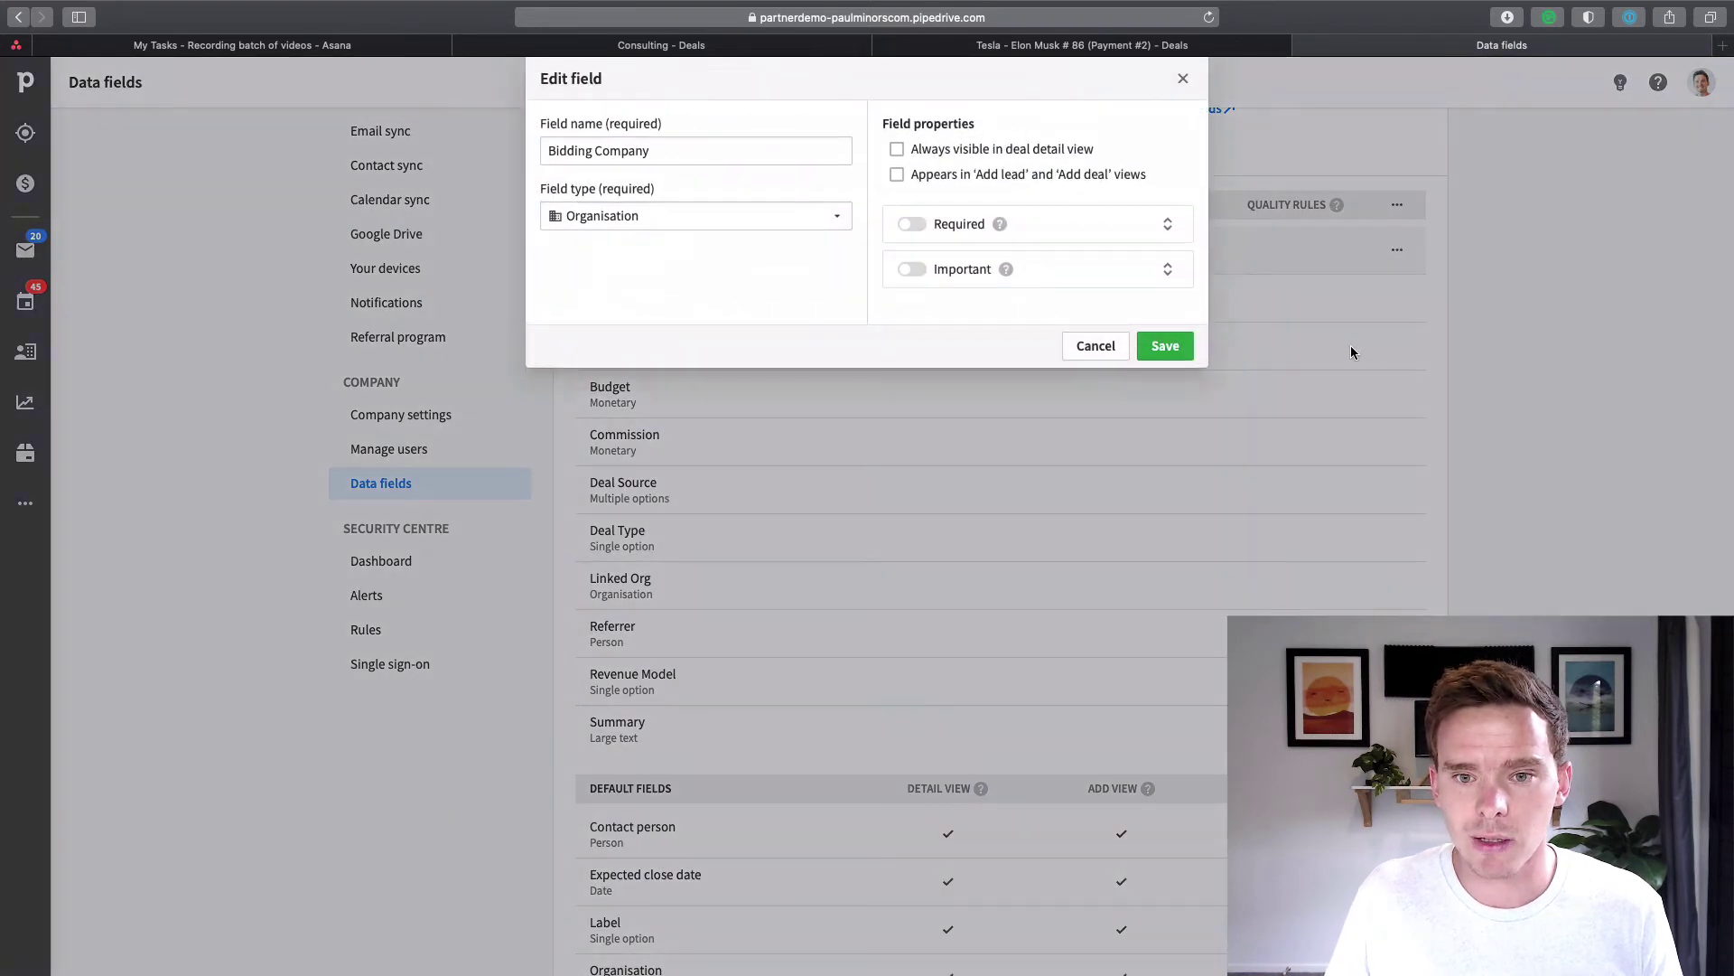
left_click(914, 270)
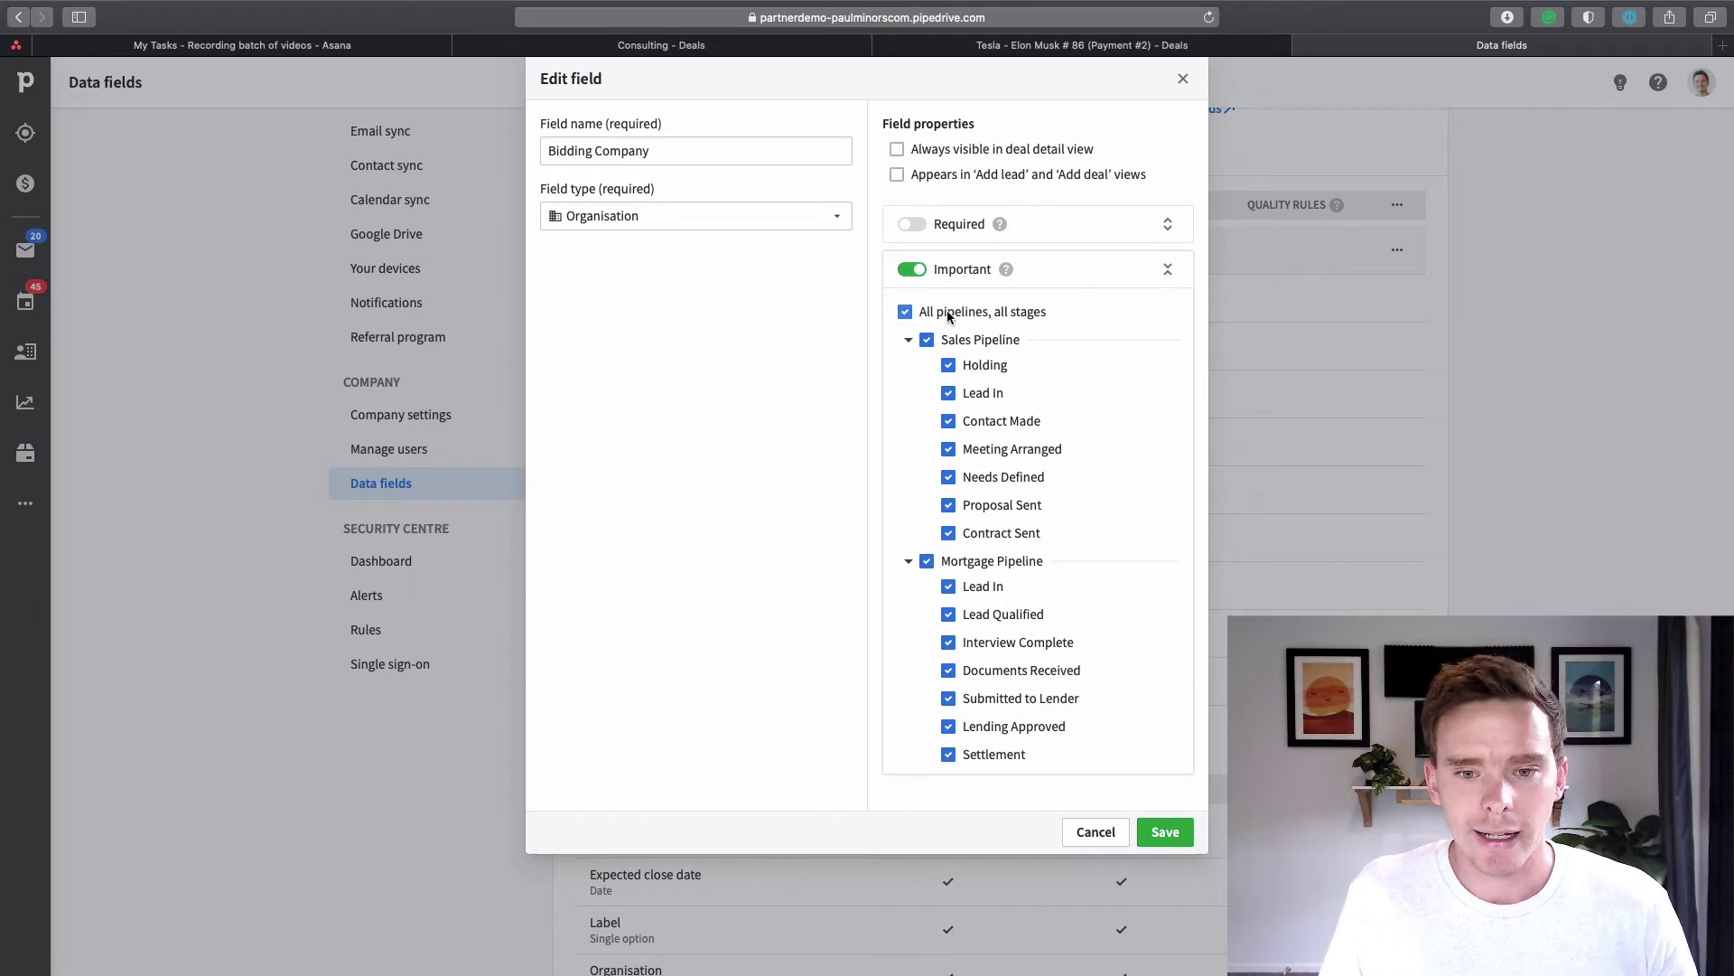
left_click(927, 561)
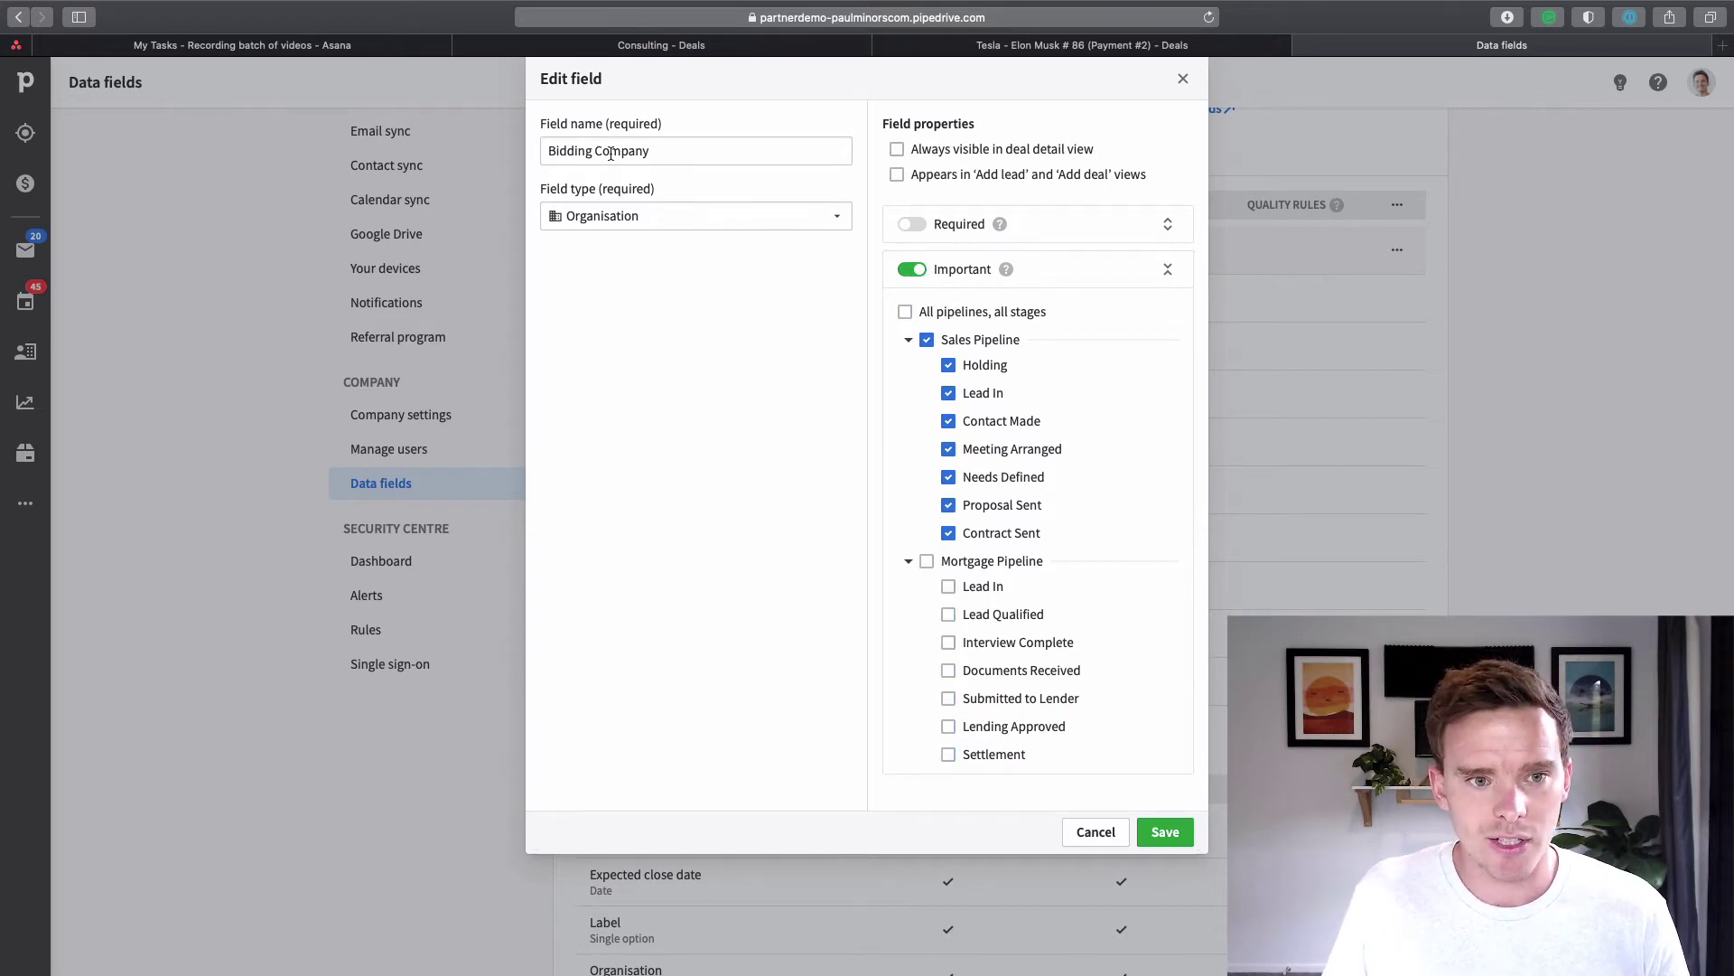
left_click(950, 365)
left_click(949, 393)
left_click(950, 421)
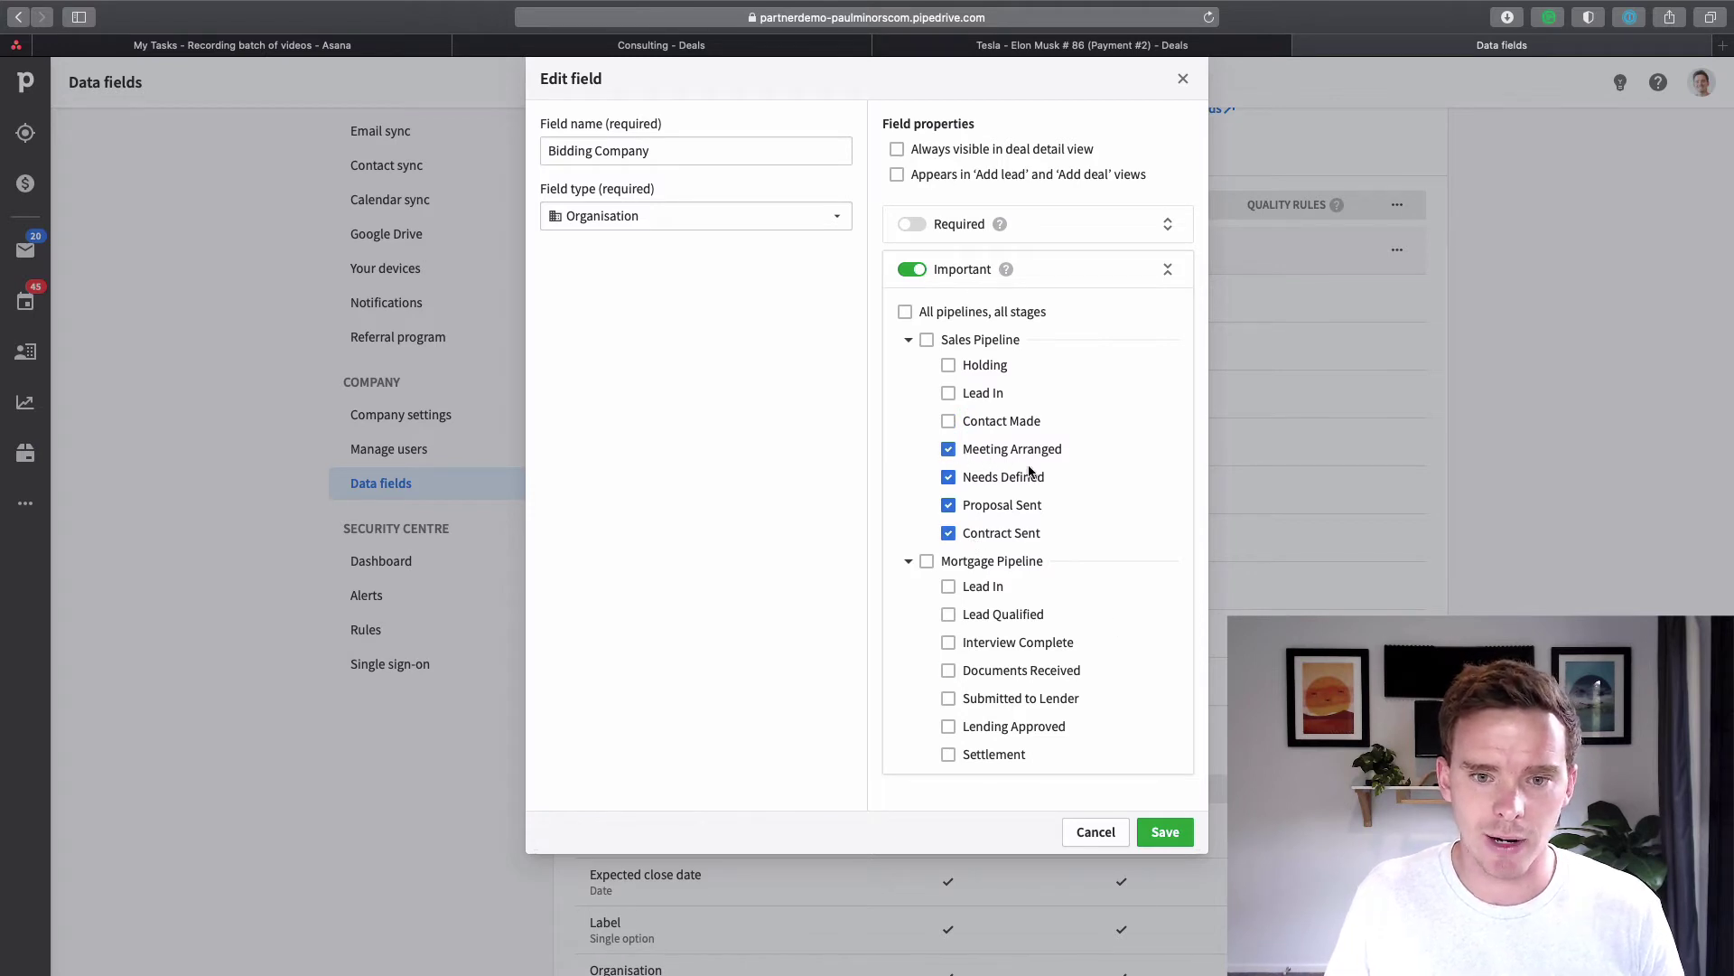
left_click(1165, 832)
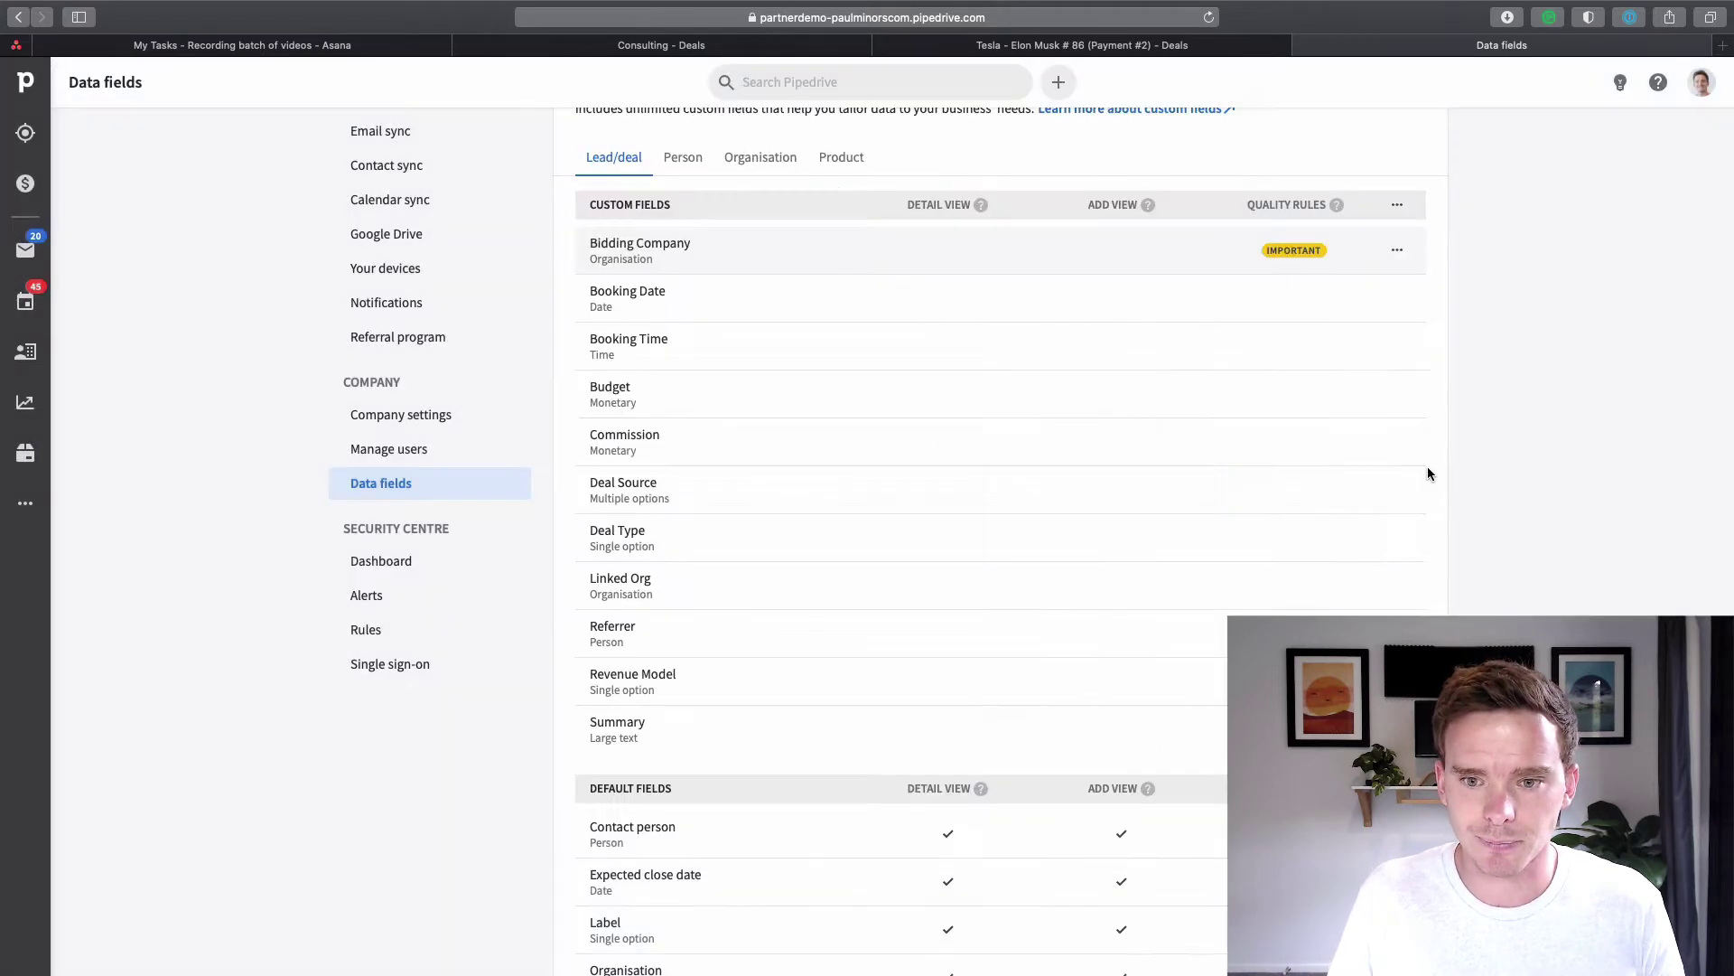
Step: Make Booking Date important in the Sales Pipeline only, excluding all Mortgage Pipeline stages
left_click(1397, 298)
left_click(1357, 336)
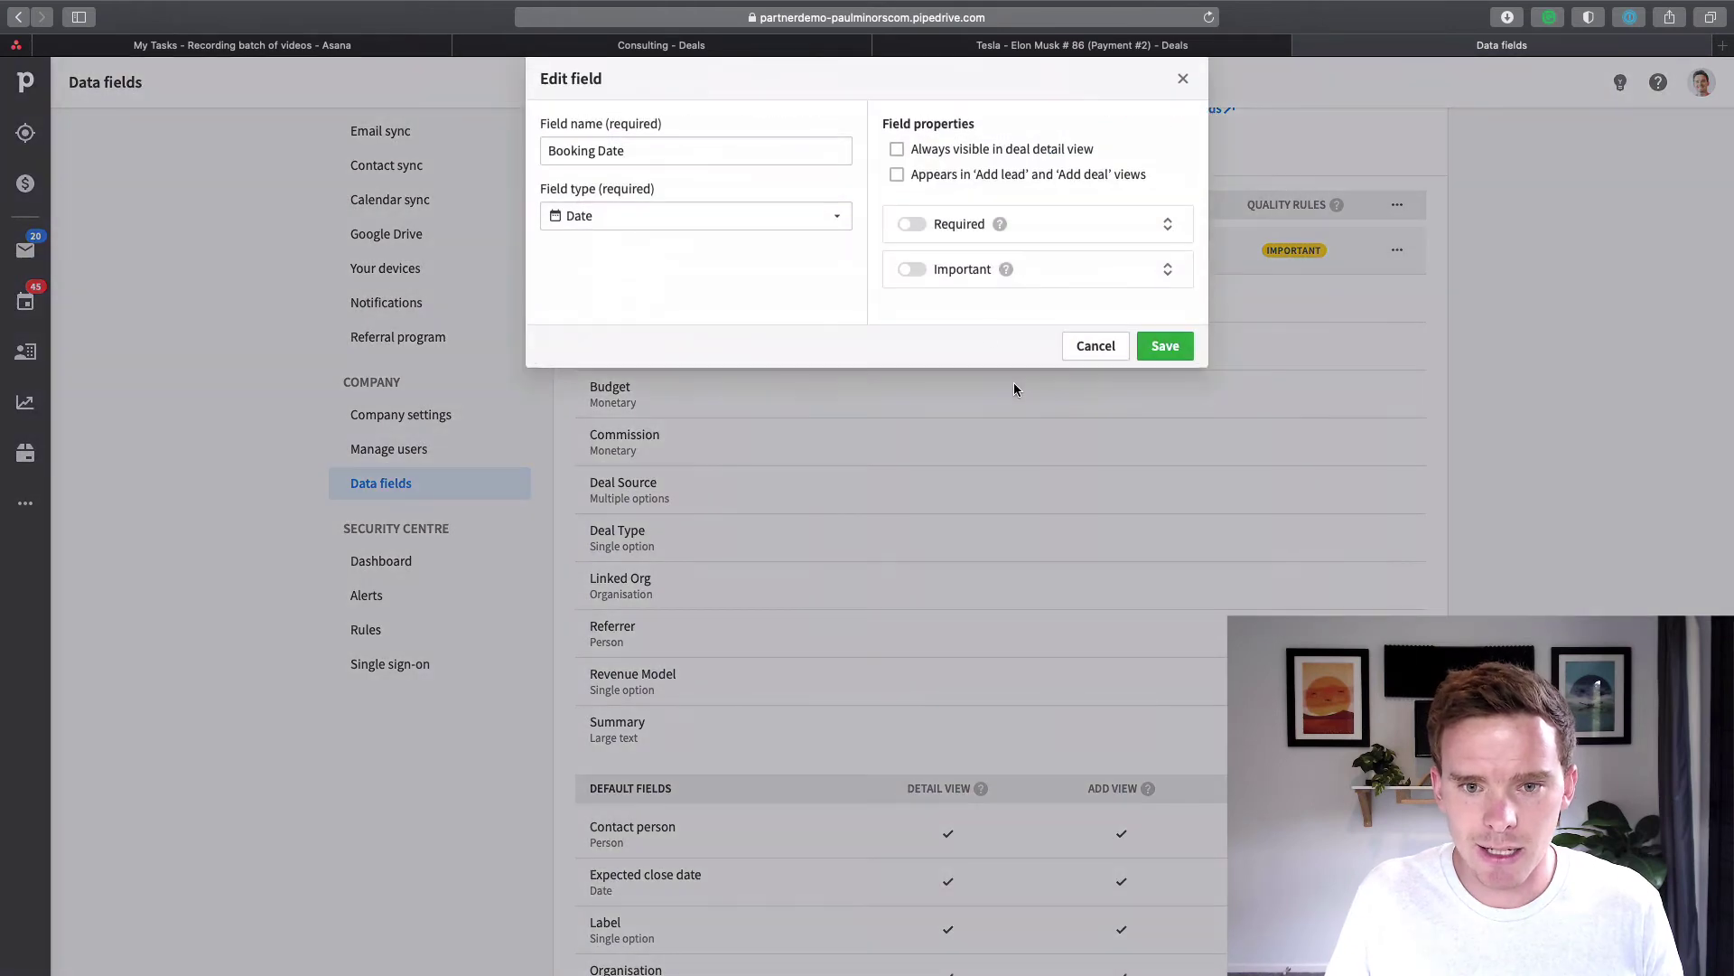
left_click(912, 269)
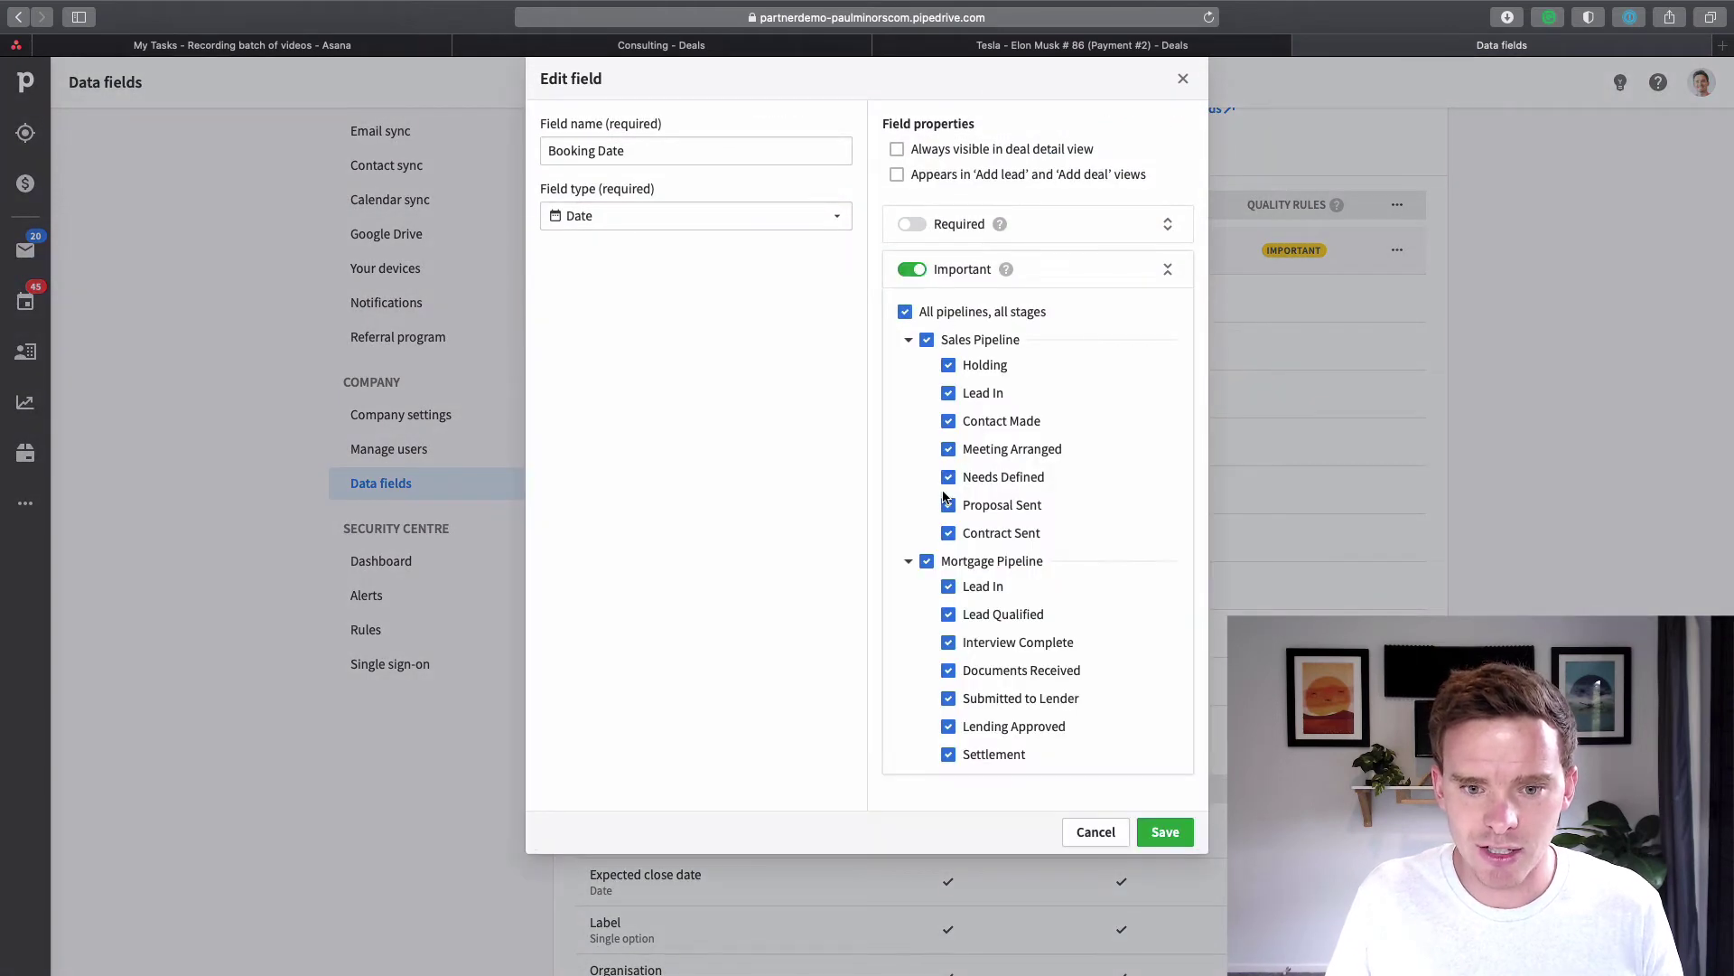
left_click(928, 561)
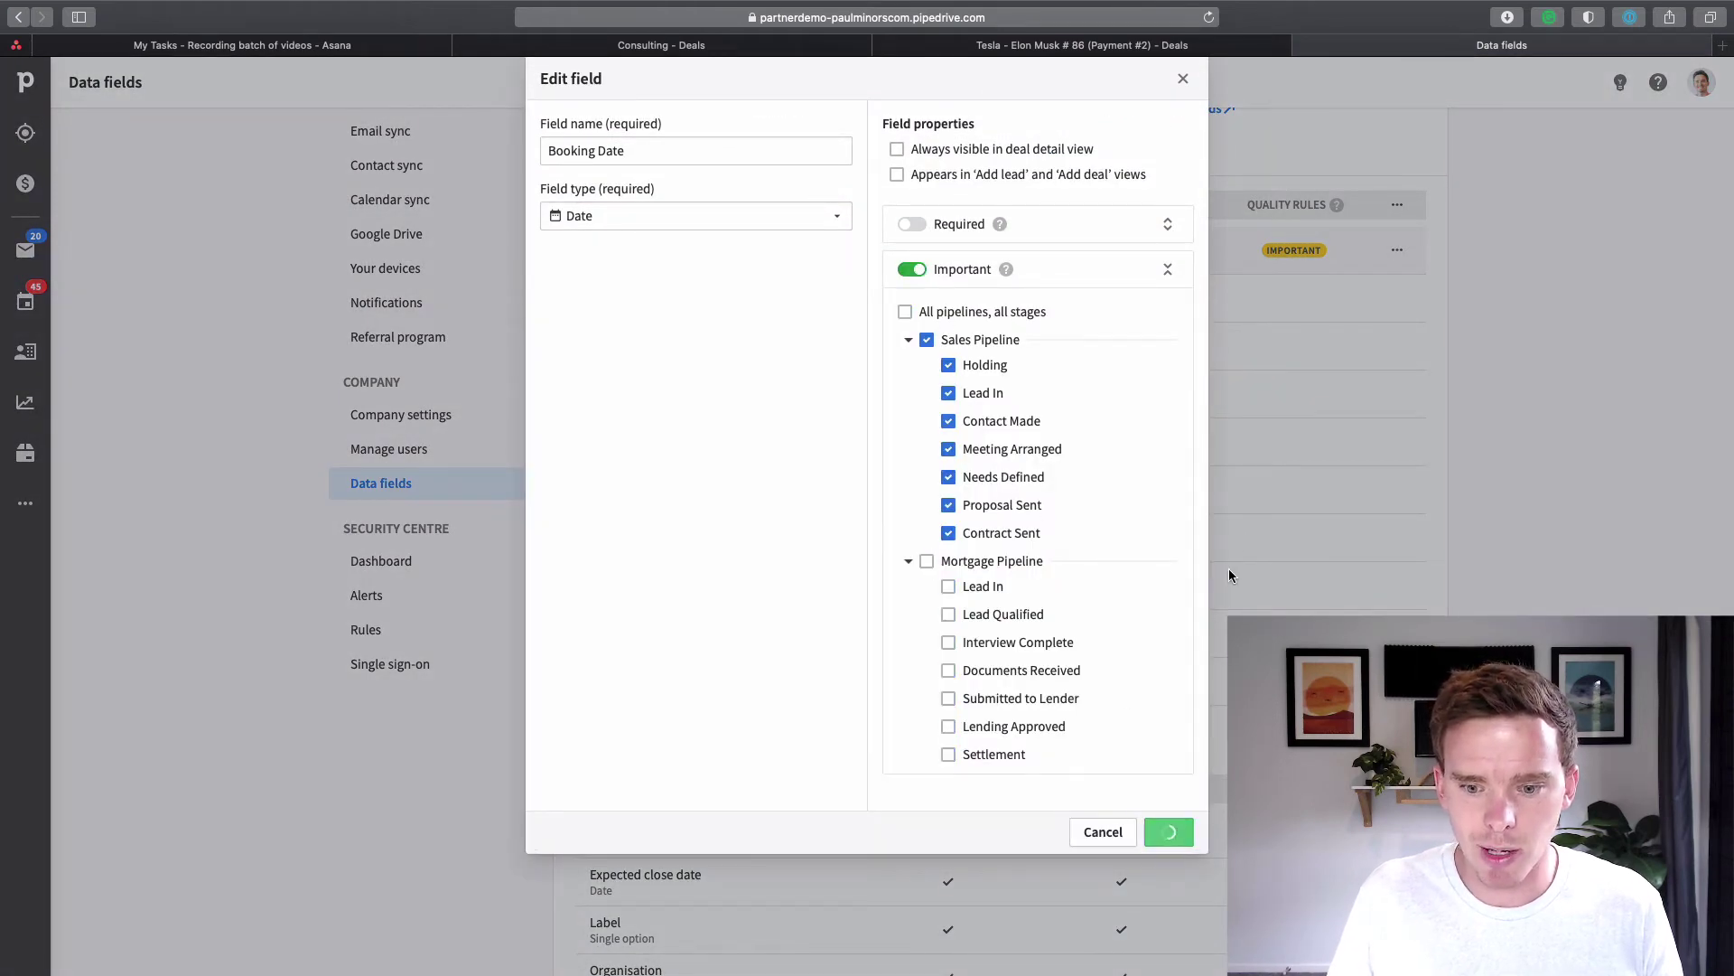
left_click(1165, 832)
Step: Flag Booking Time for the Sales Pipeline only, excluding Mortgage Pipeline, then turn off its required setting
left_click(1399, 349)
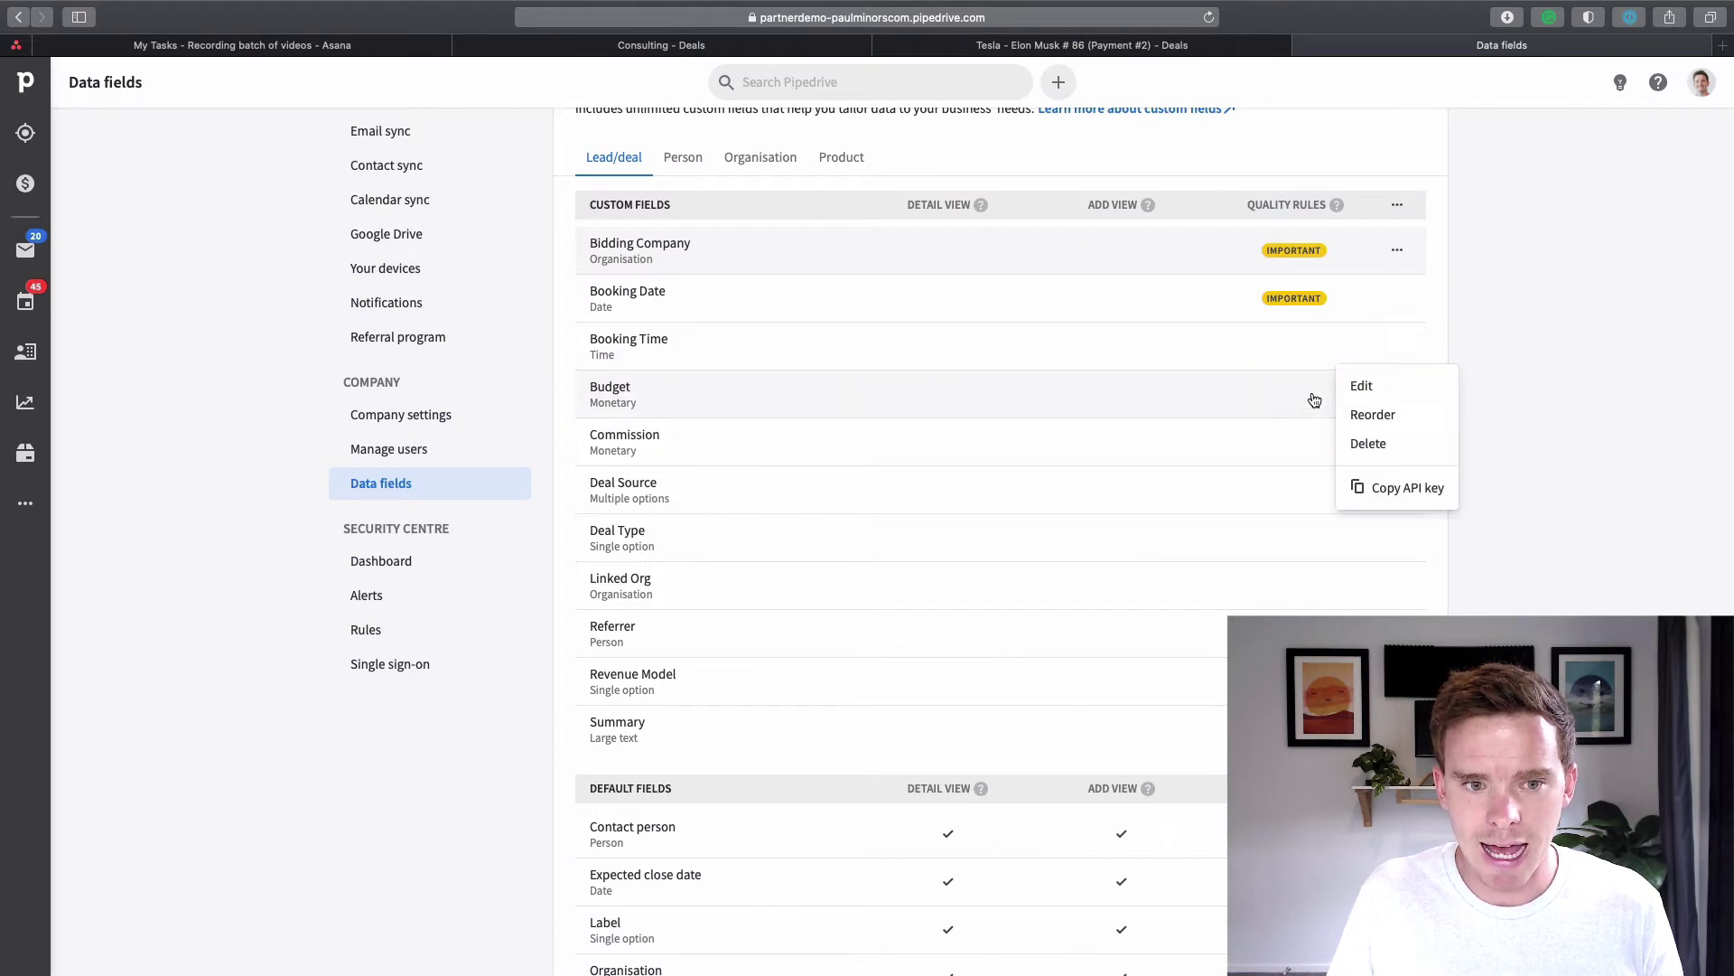
left_click(1355, 382)
left_click(913, 224)
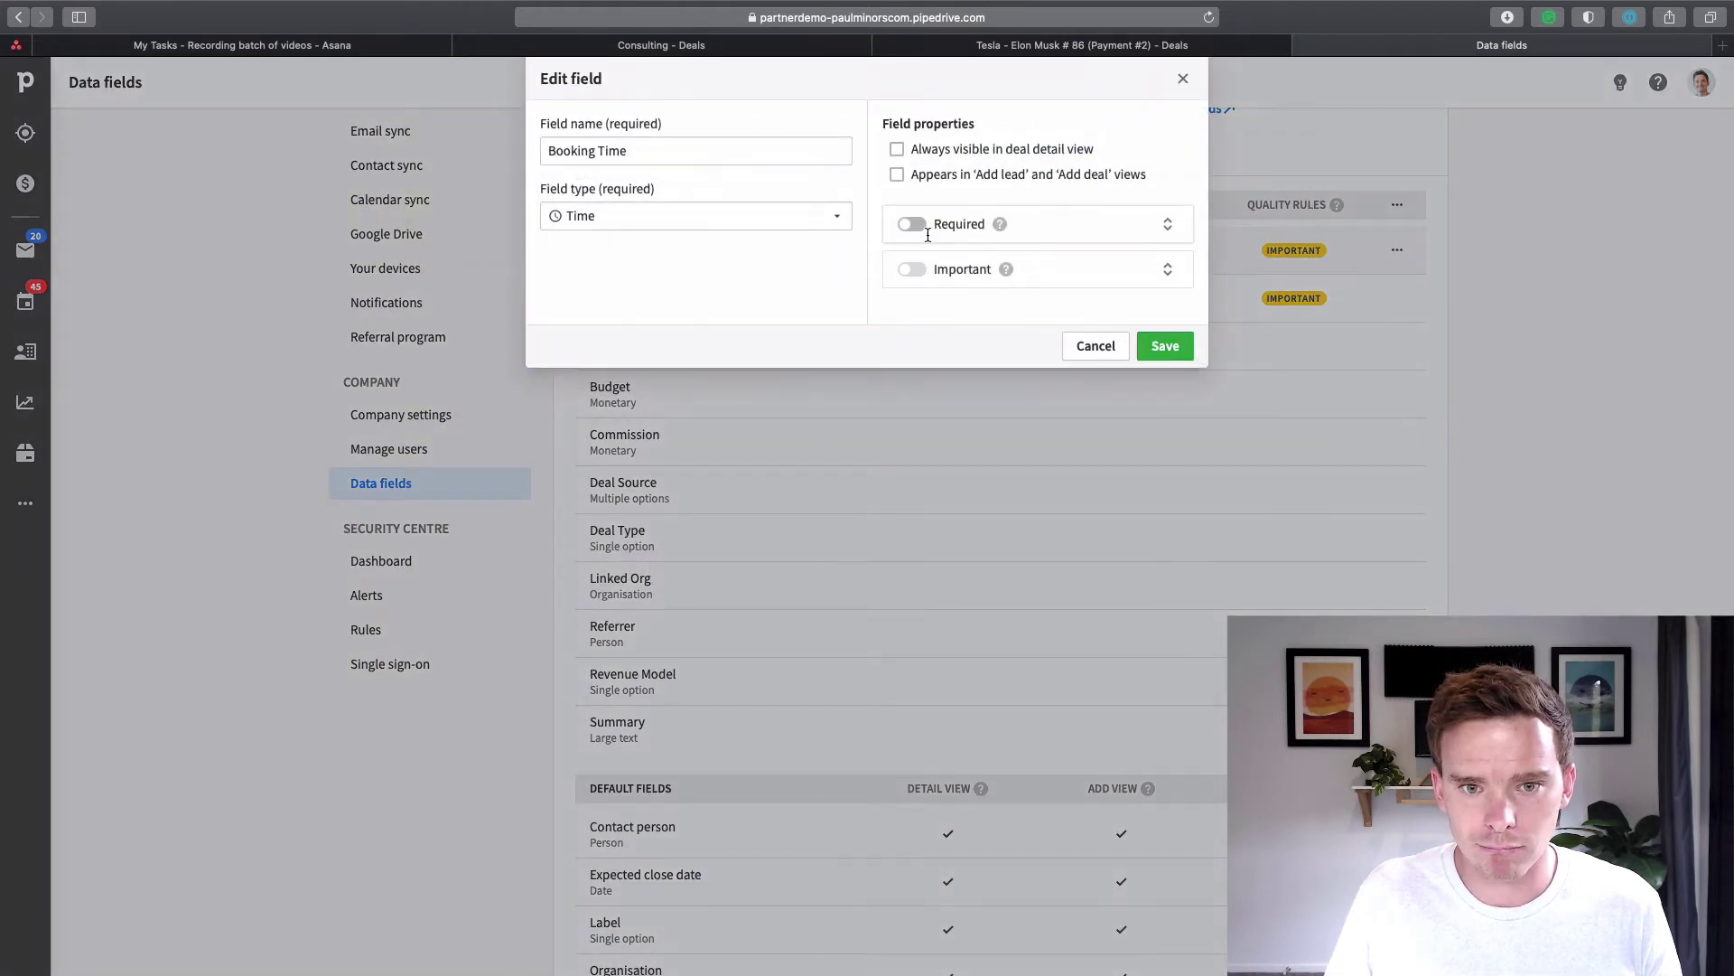
left_click(930, 576)
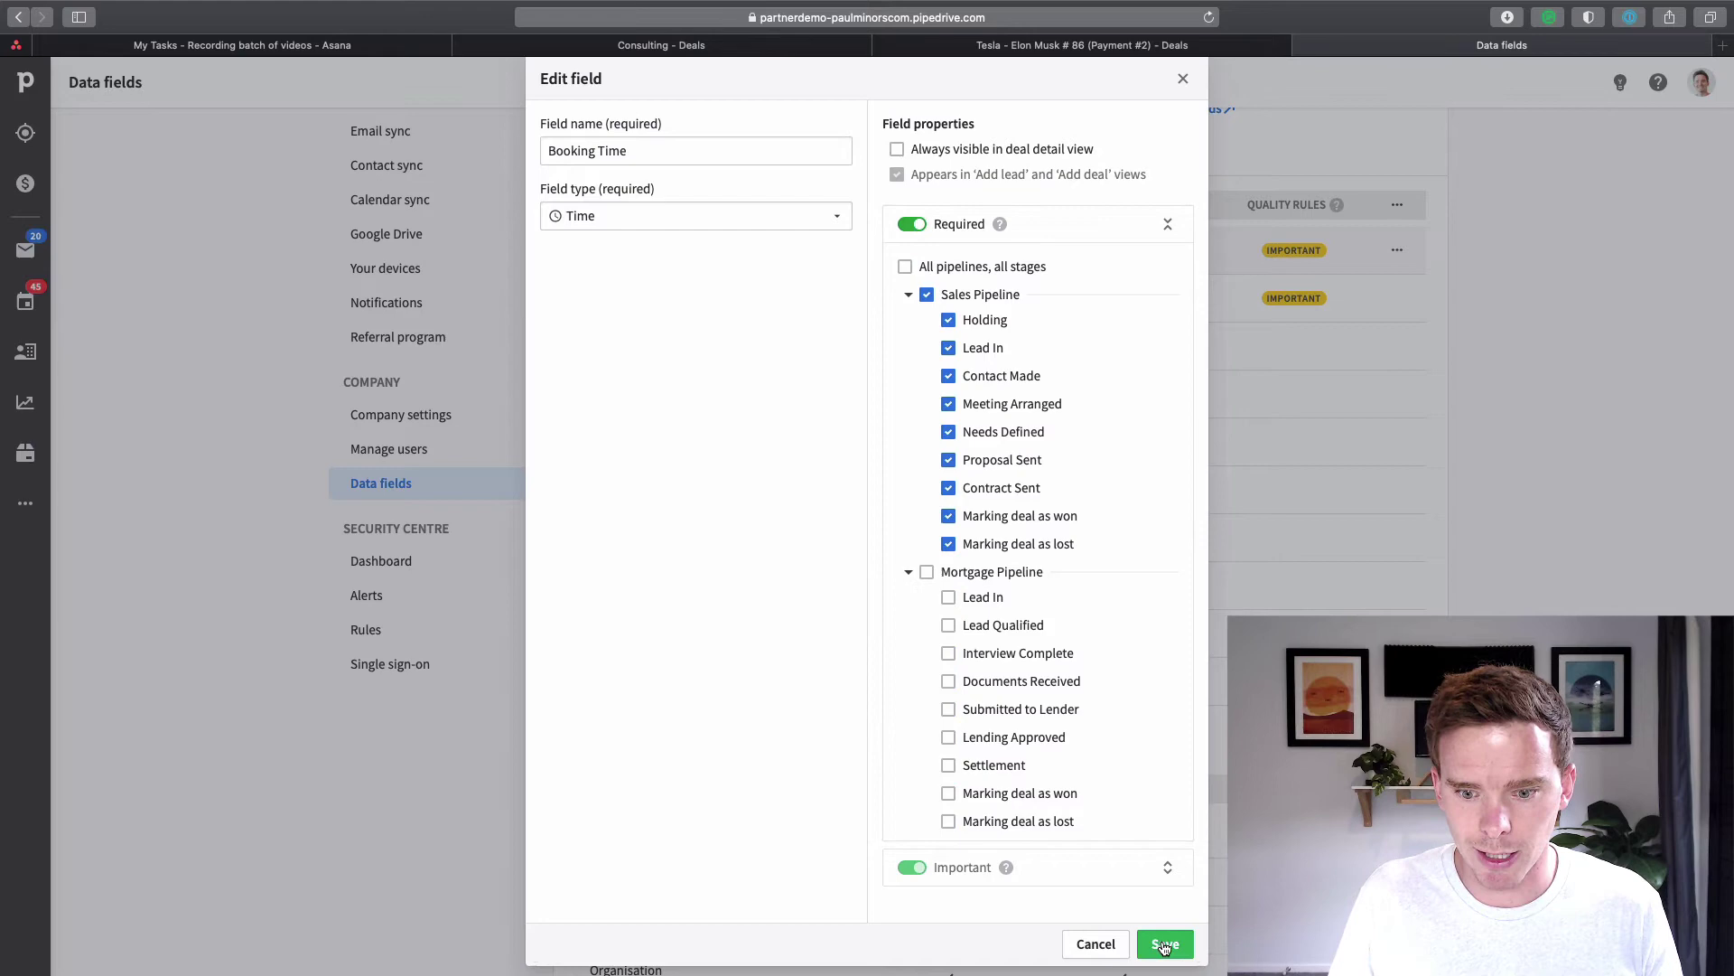
left_click(1165, 943)
left_click(1401, 349)
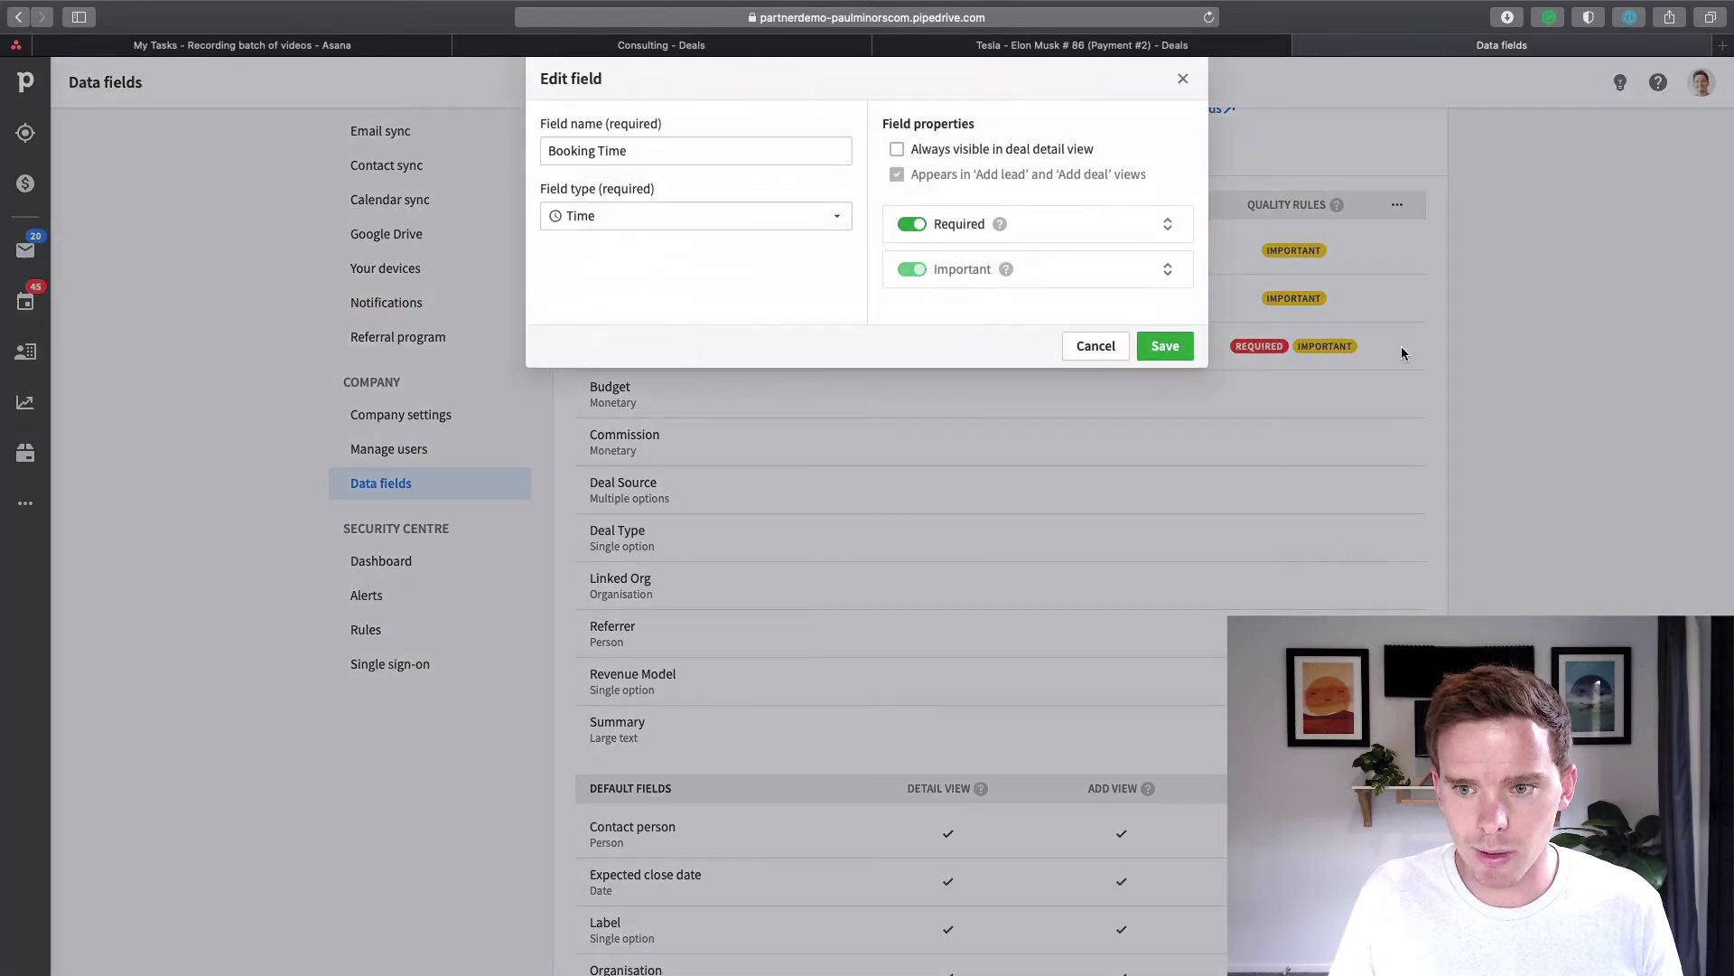
left_click(944, 226)
left_click(913, 224)
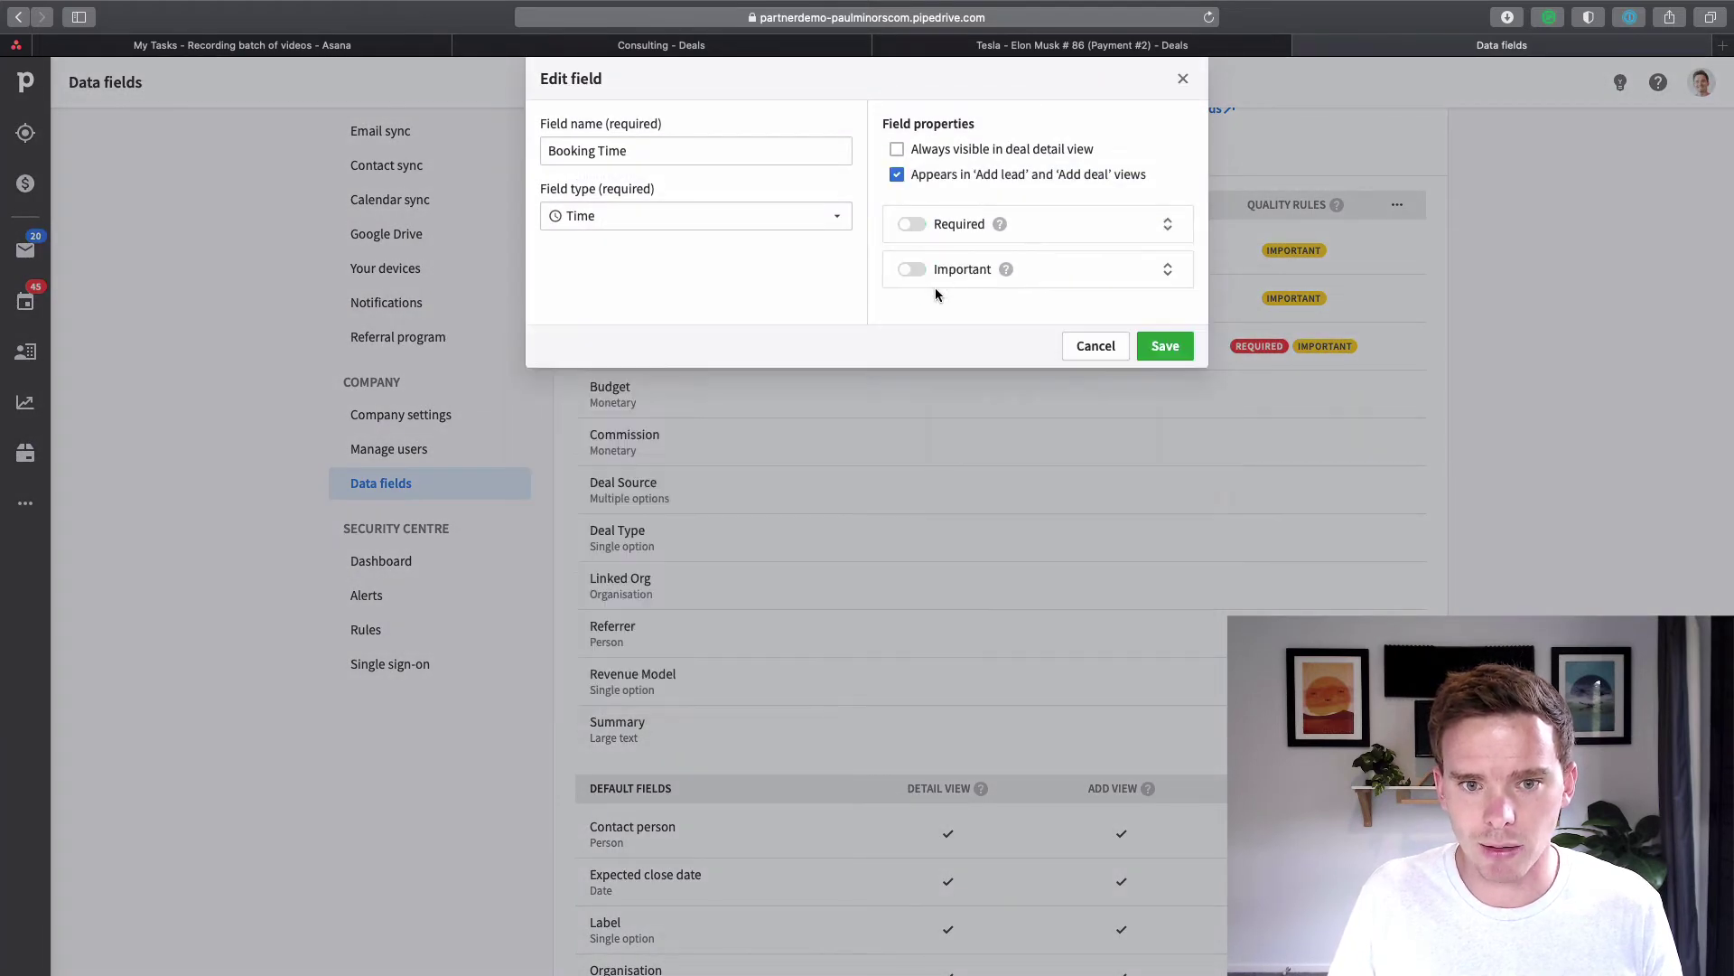
left_click(1082, 45)
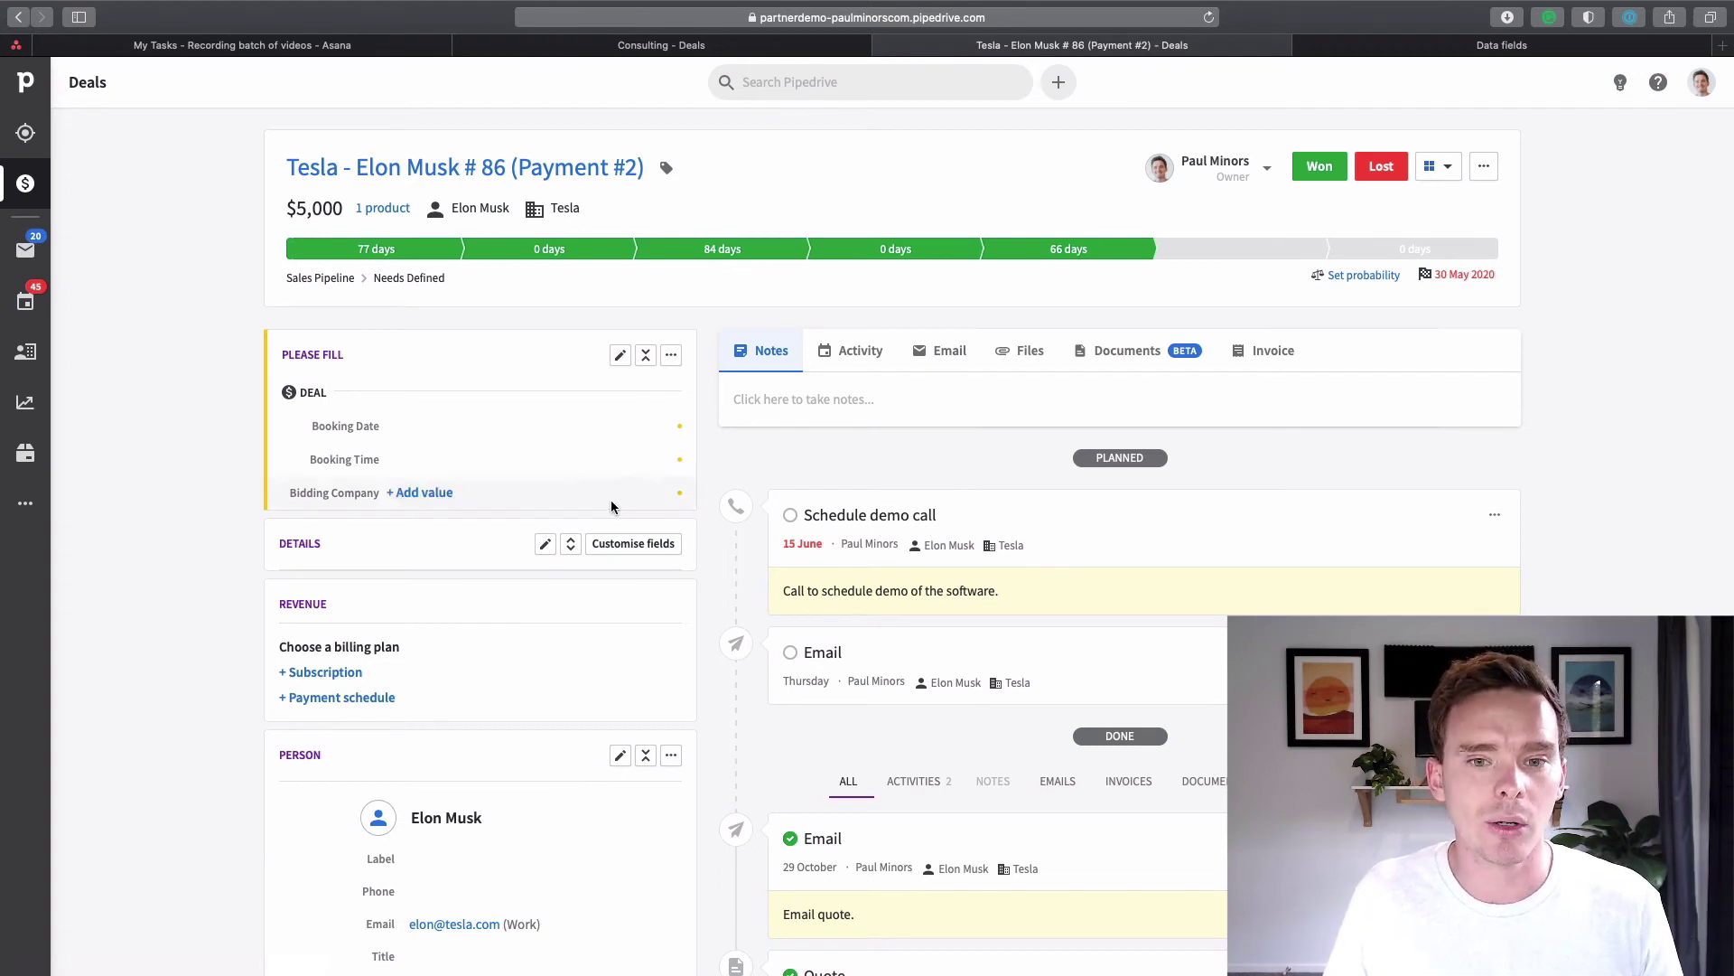
Step: Glance at the deal fields settings, then return to the Tesla deal's Please Fill panel
mouse_move(1055, 252)
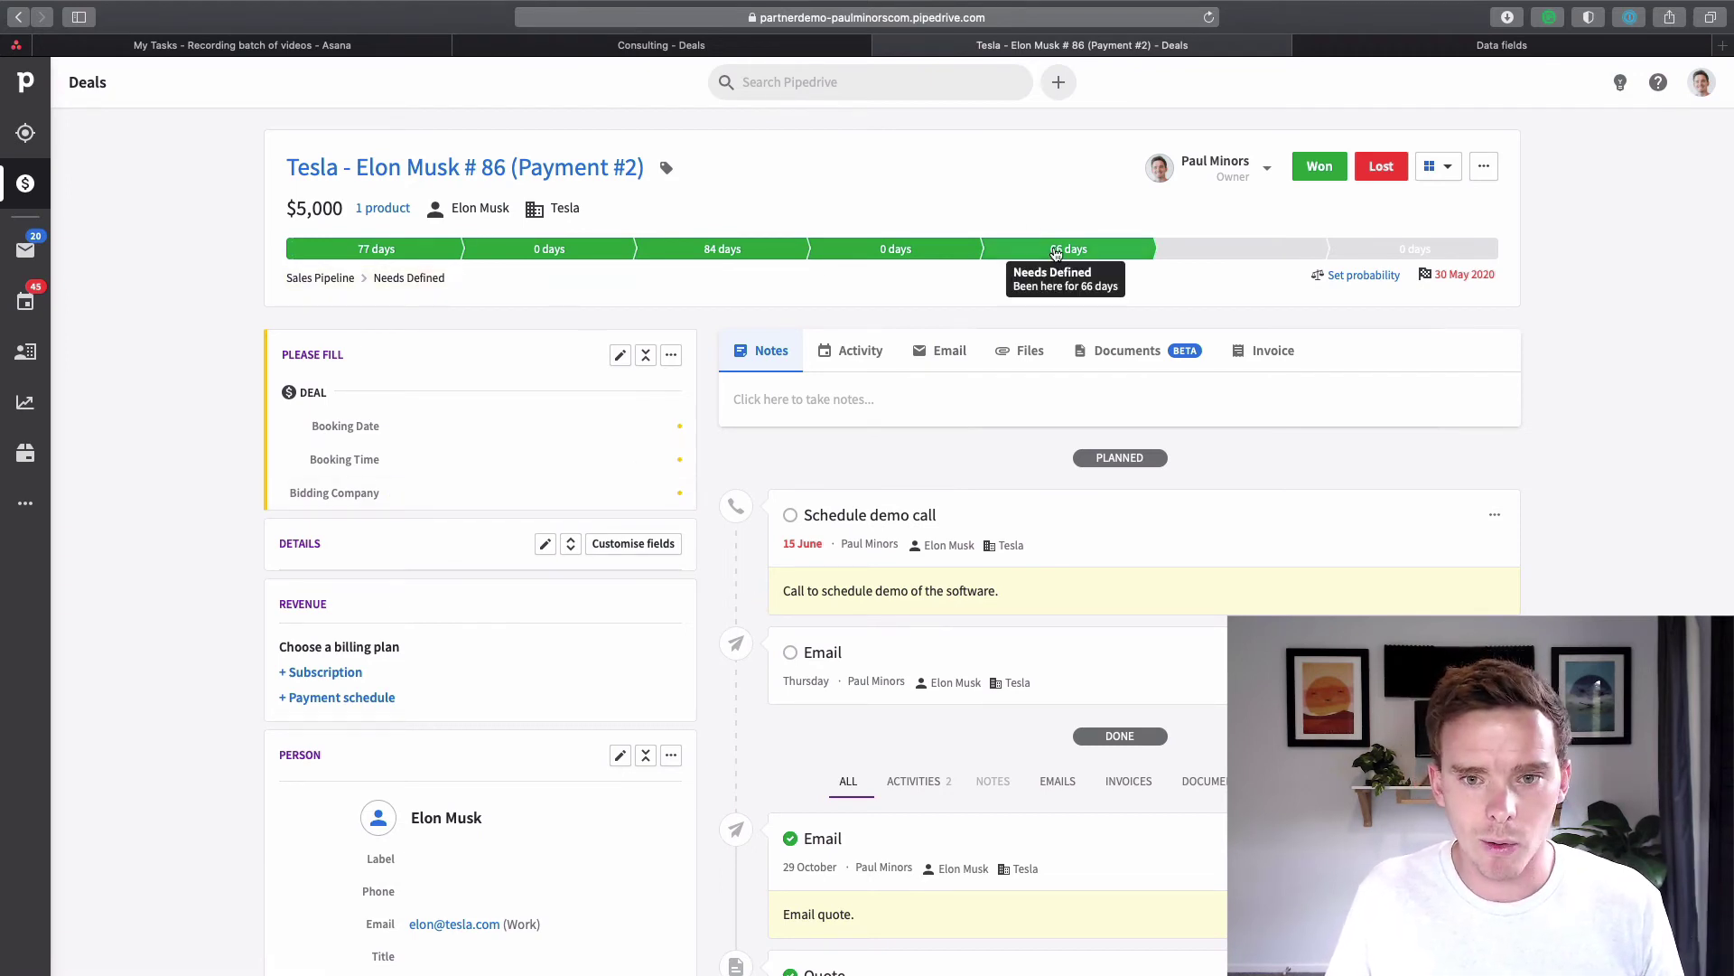
left_click(1332, 45)
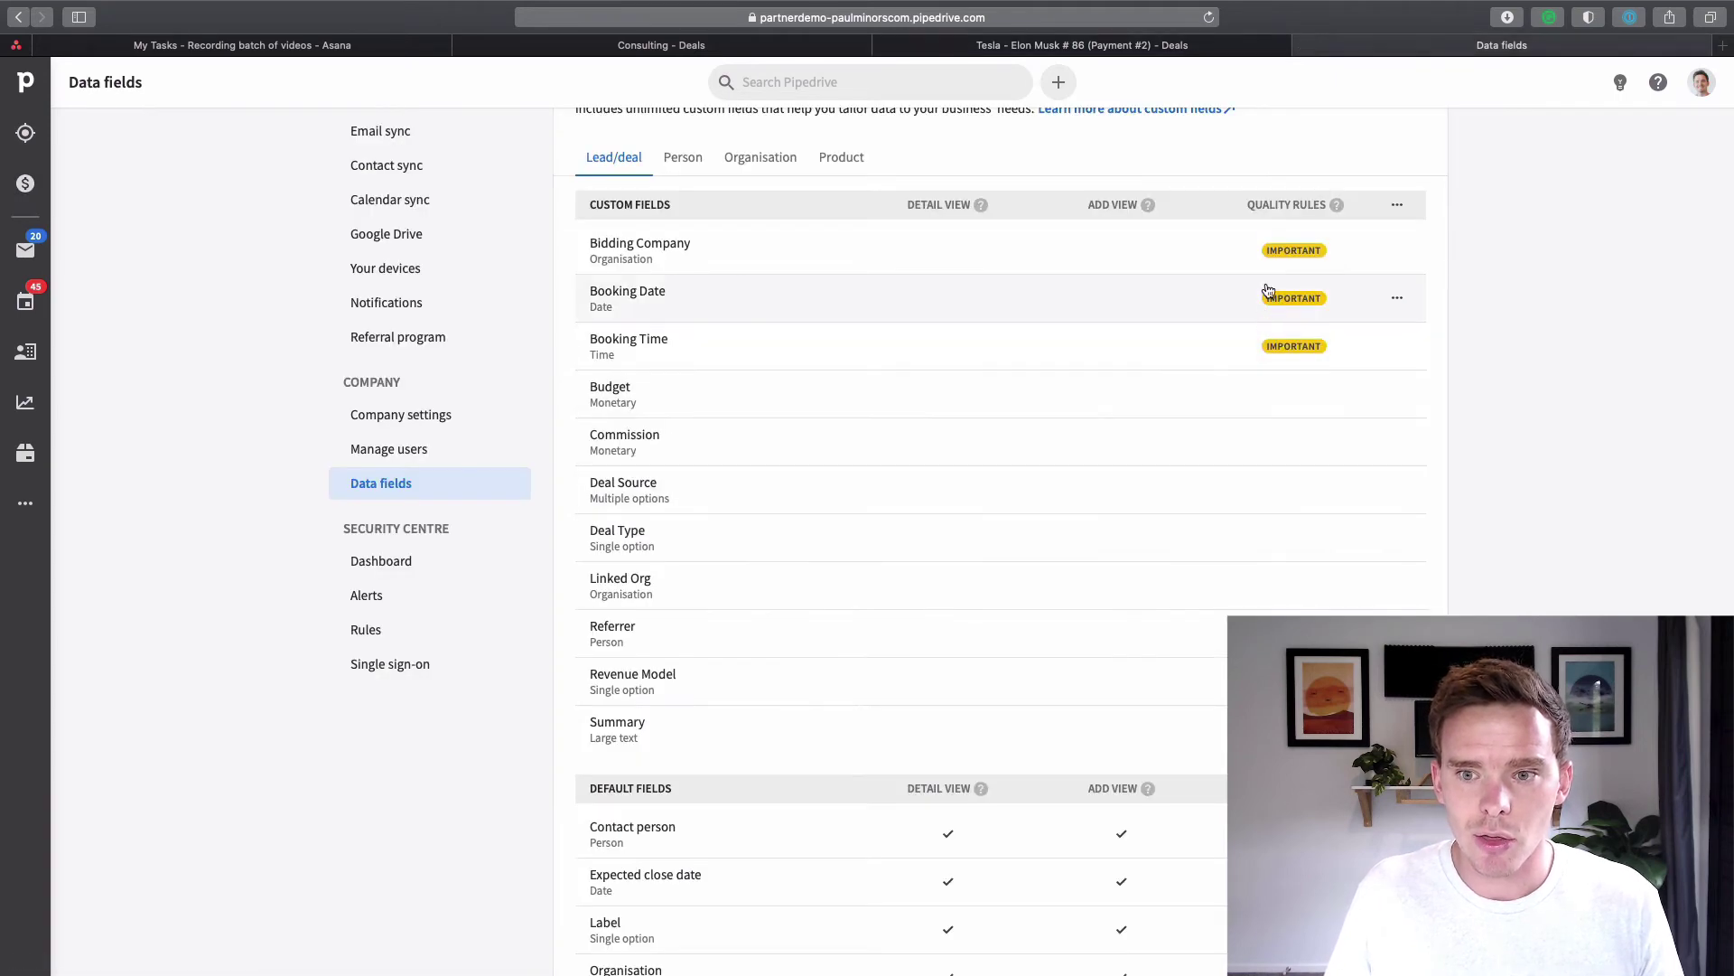
left_click(1198, 45)
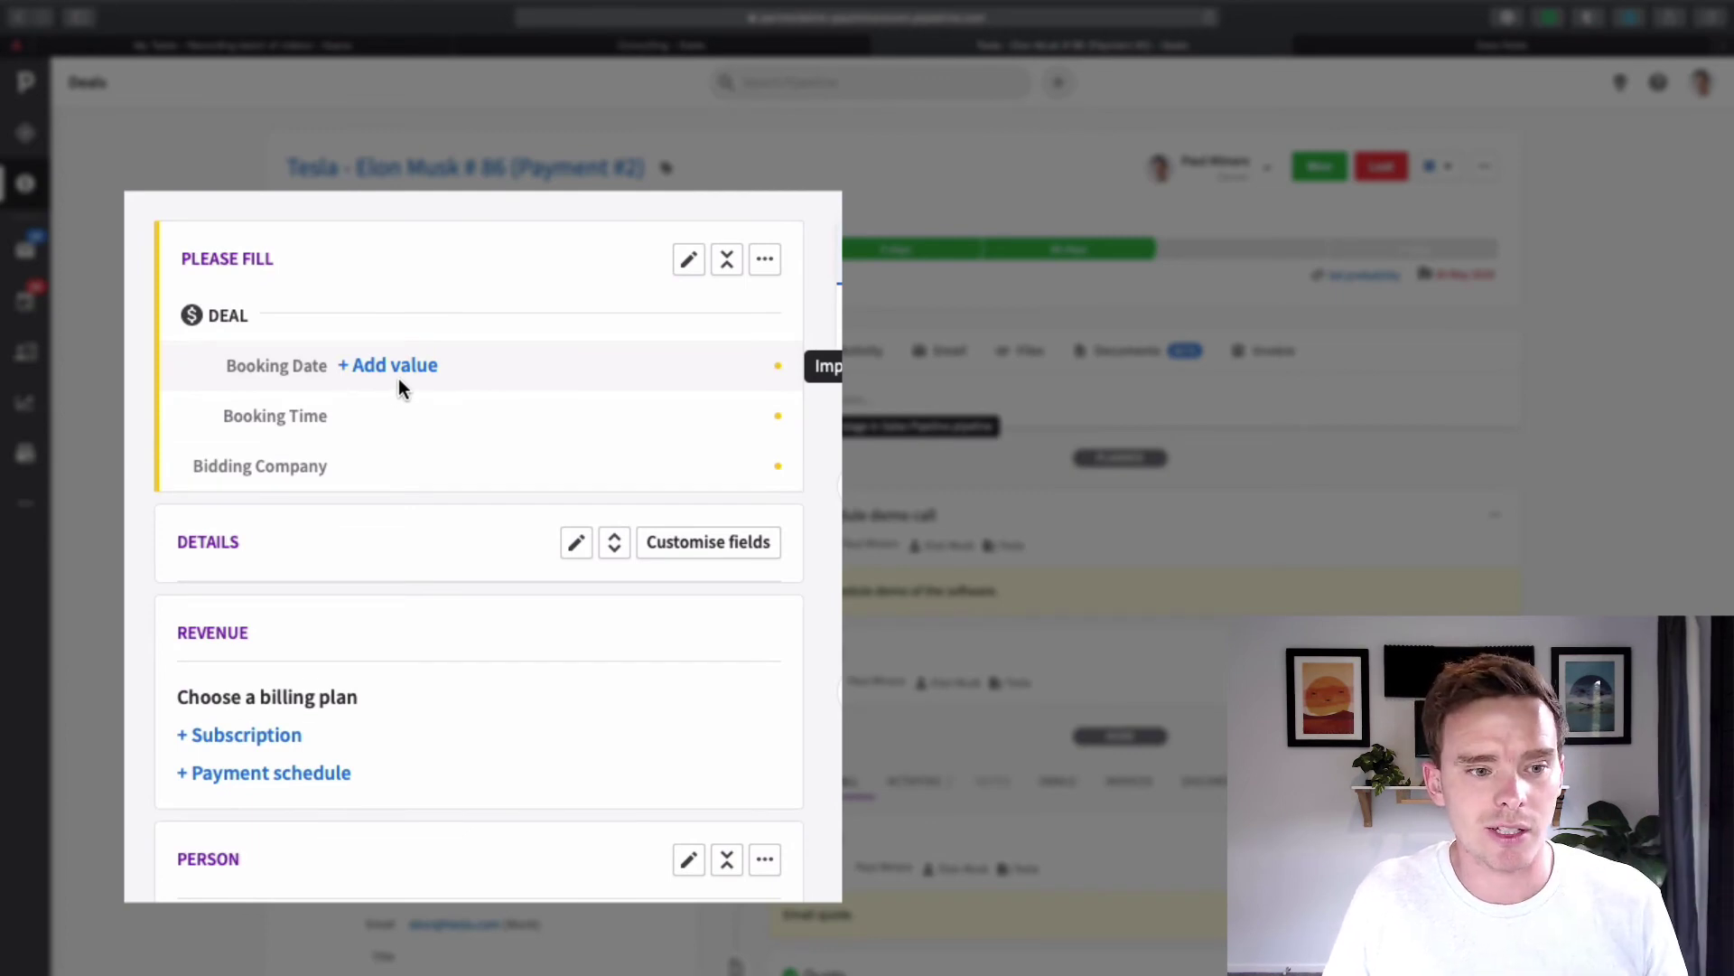
Step: Set the Tesla deal's Booking Date to 11 Nov 2020 and Booking Time to 01:00 PM
left_click(395, 365)
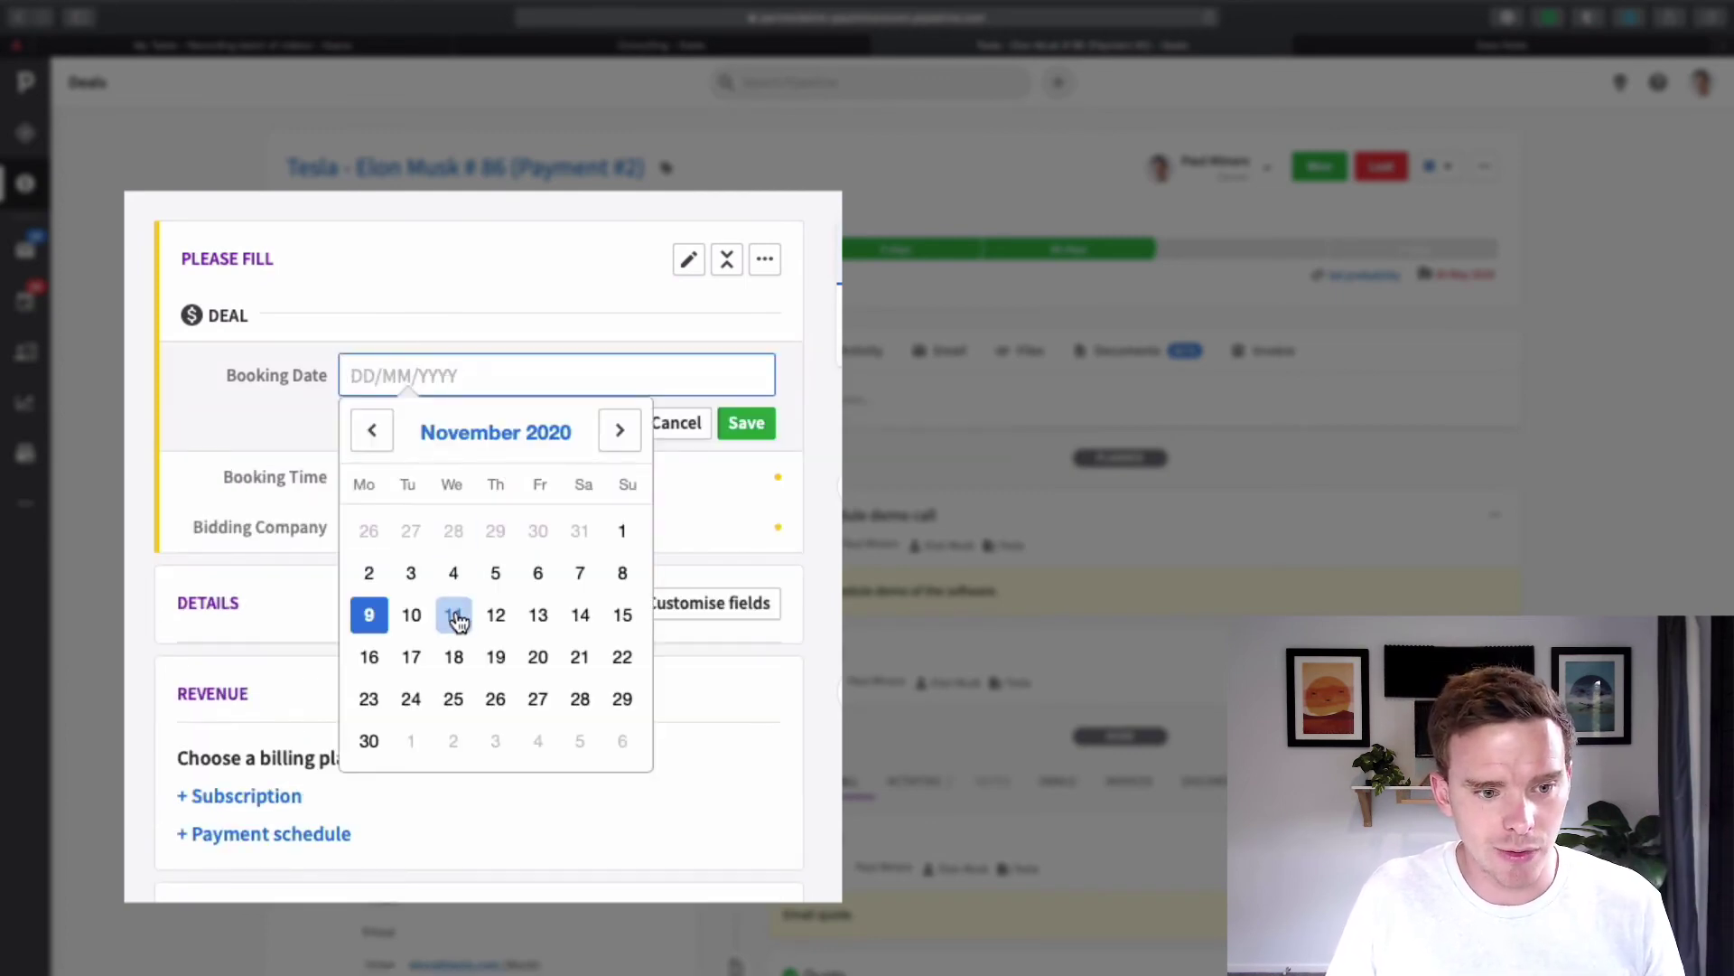
left_click(454, 613)
left_click(732, 446)
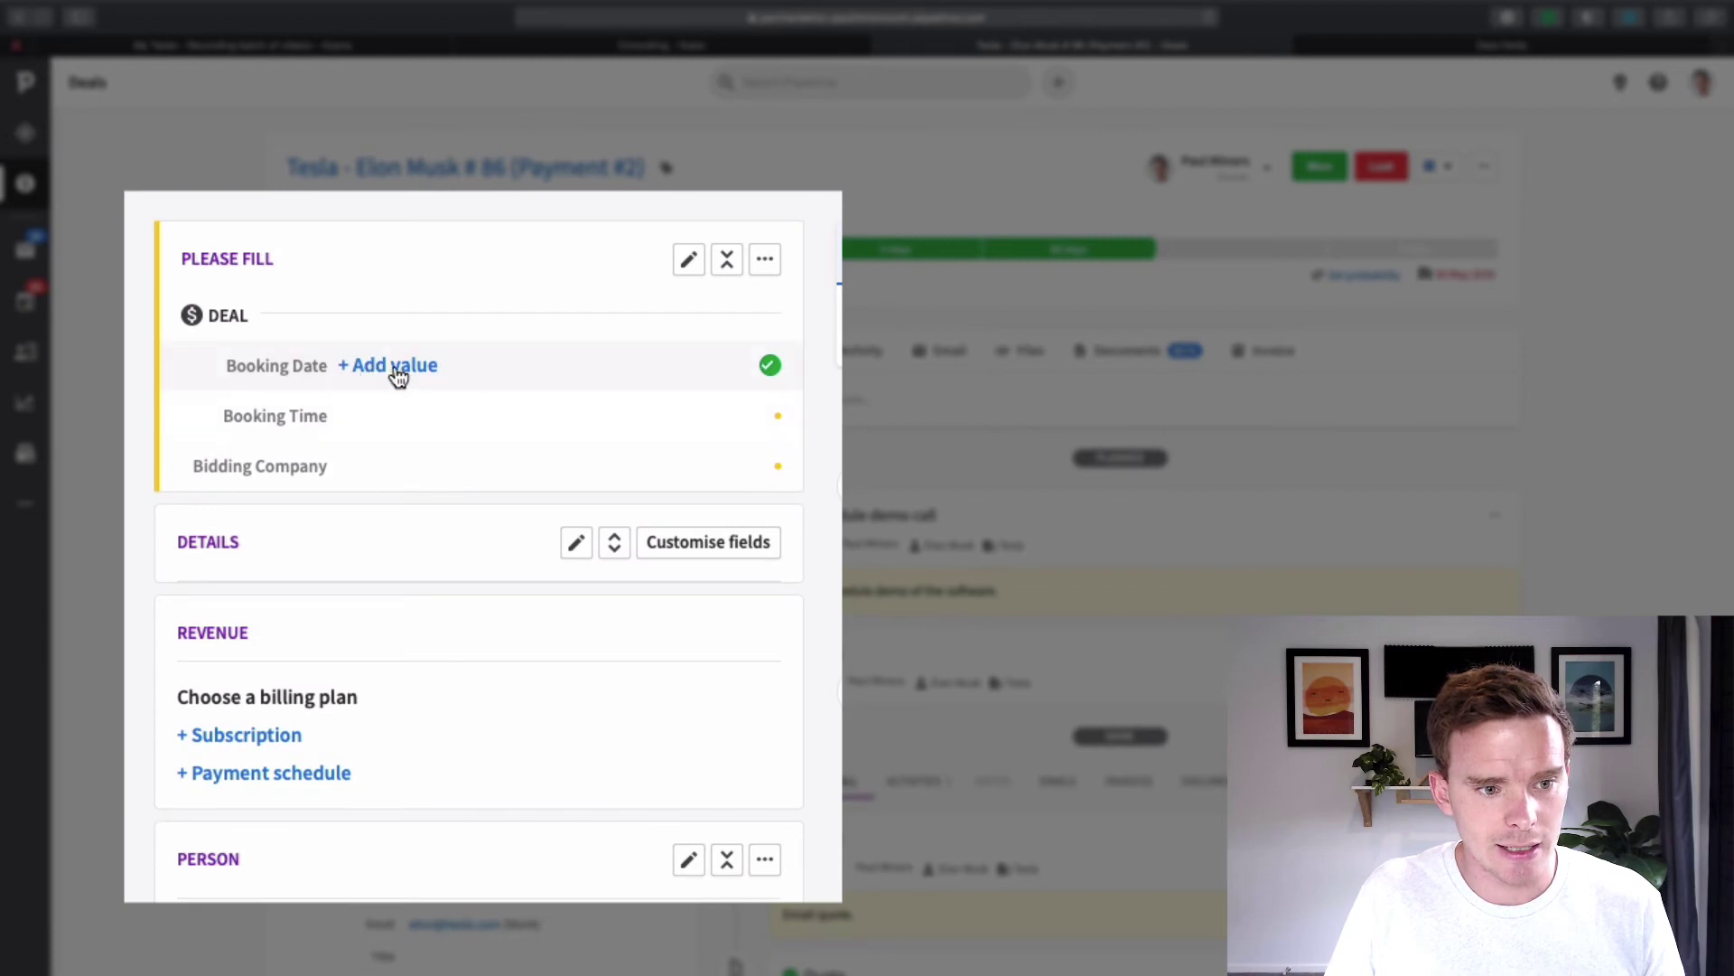
left_click(384, 370)
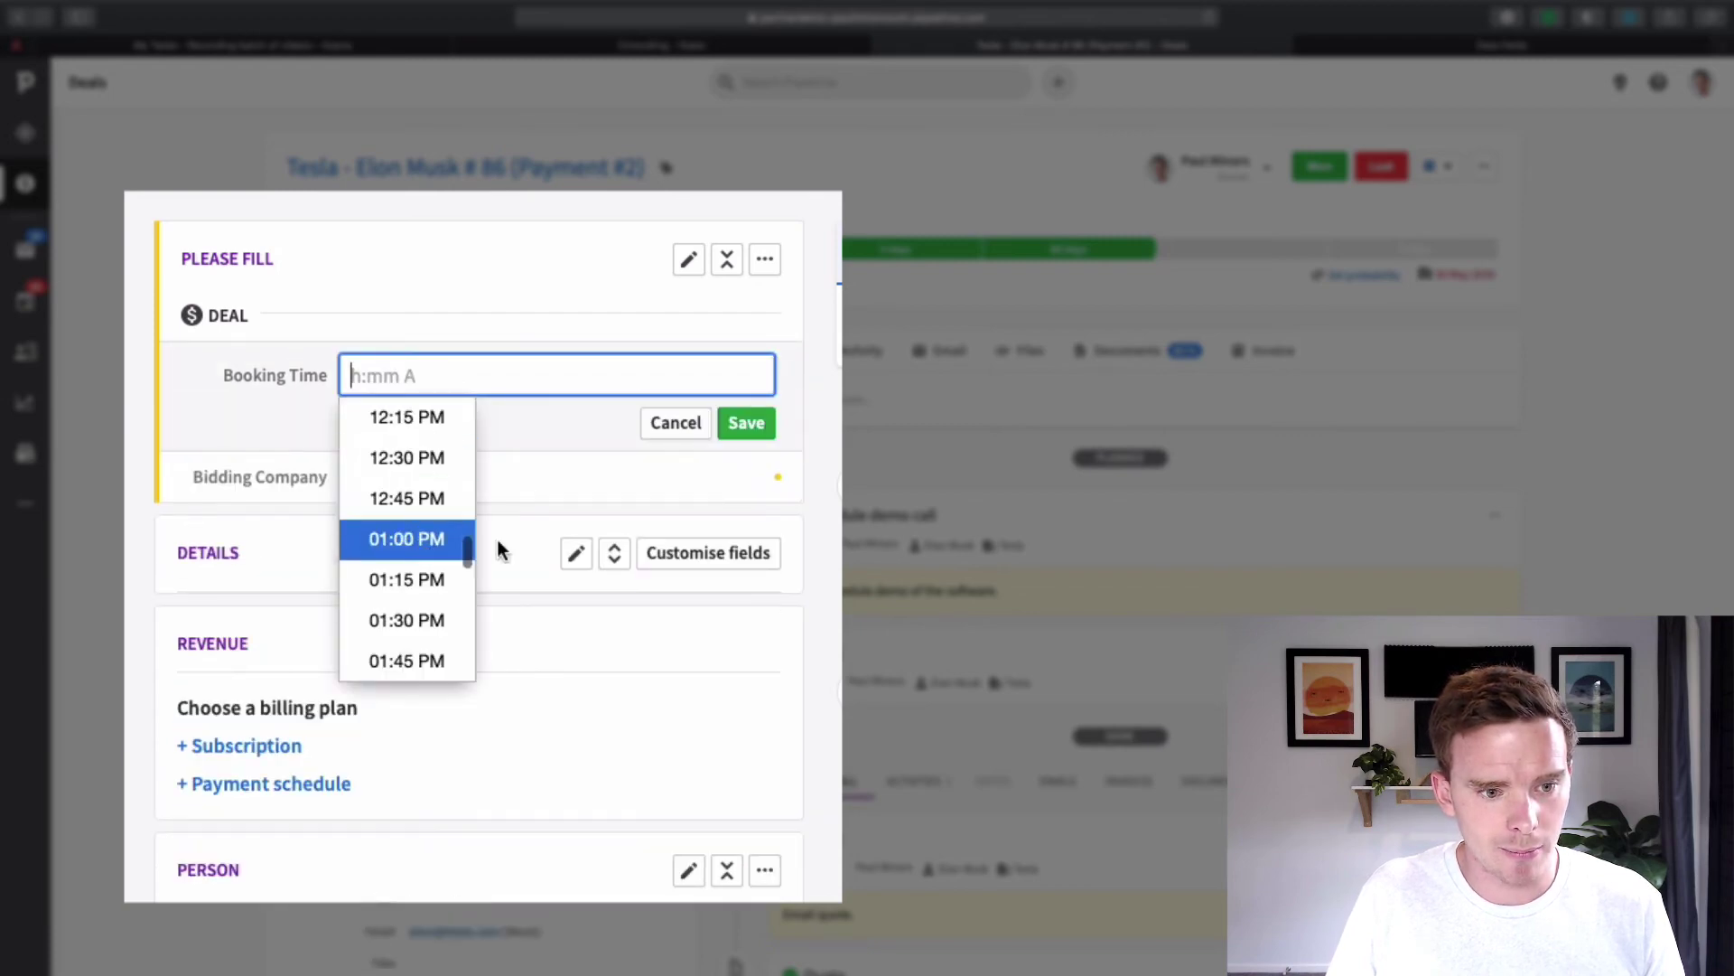
left_click(407, 540)
left_click(727, 432)
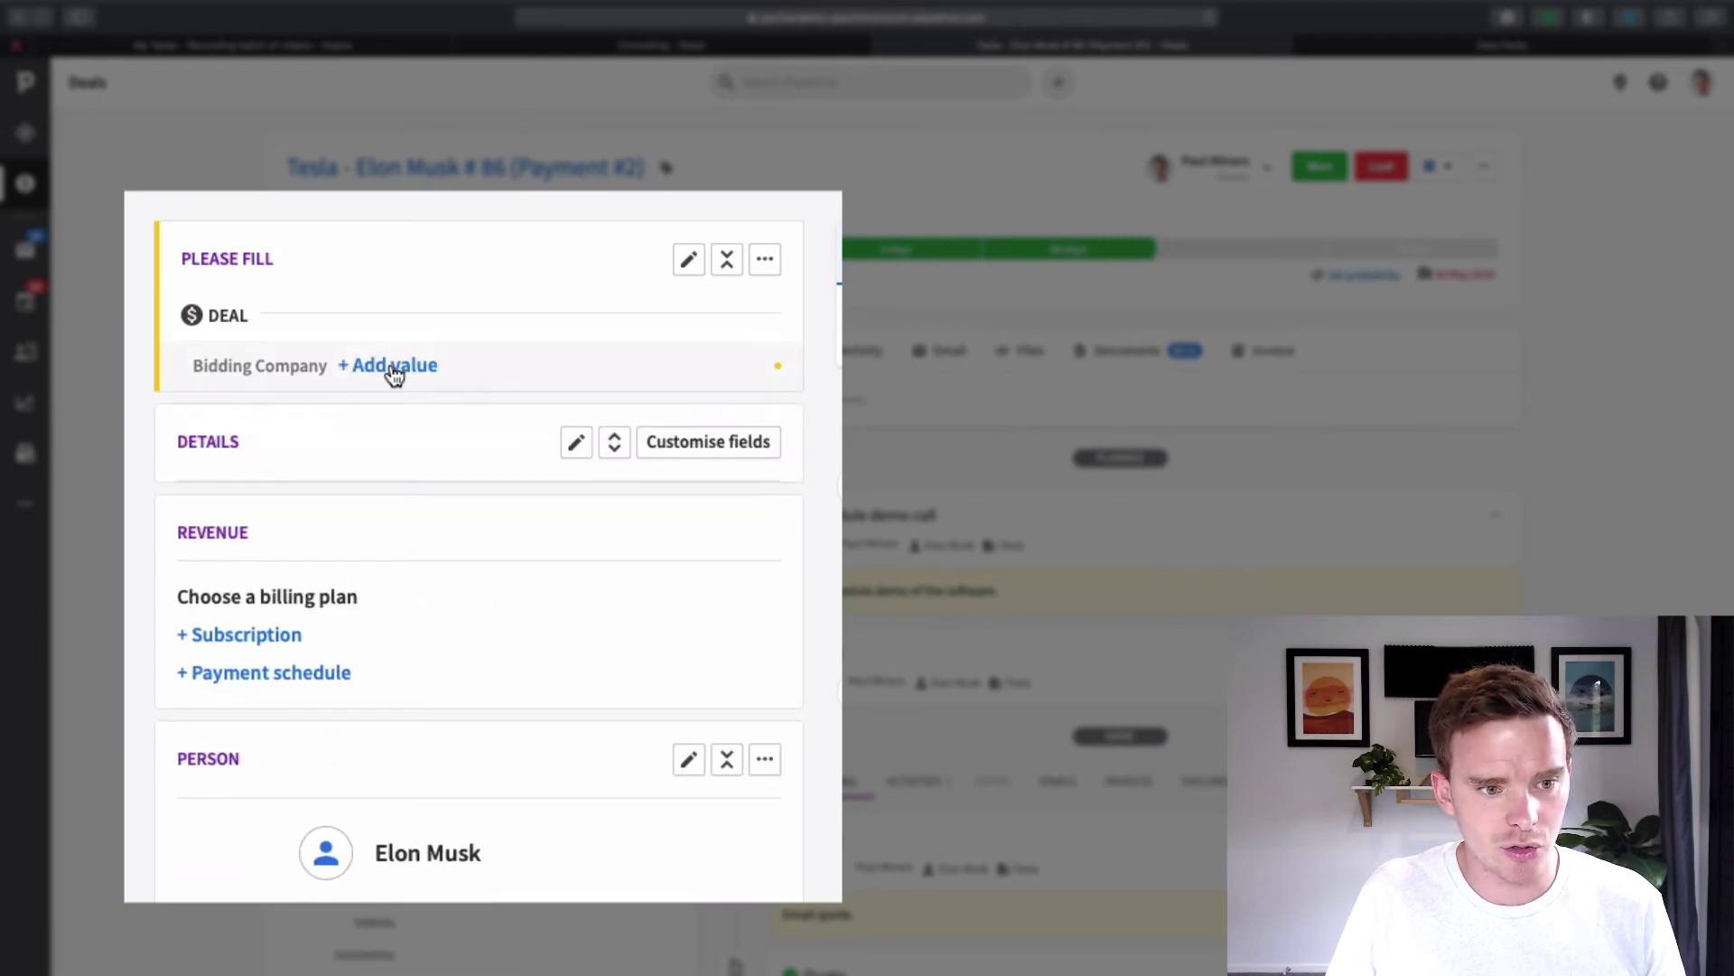
Step: Enter Apple as the Tesla deal's Bidding Company and save it
left_click(391, 368)
left_click(477, 383)
type("Apple")
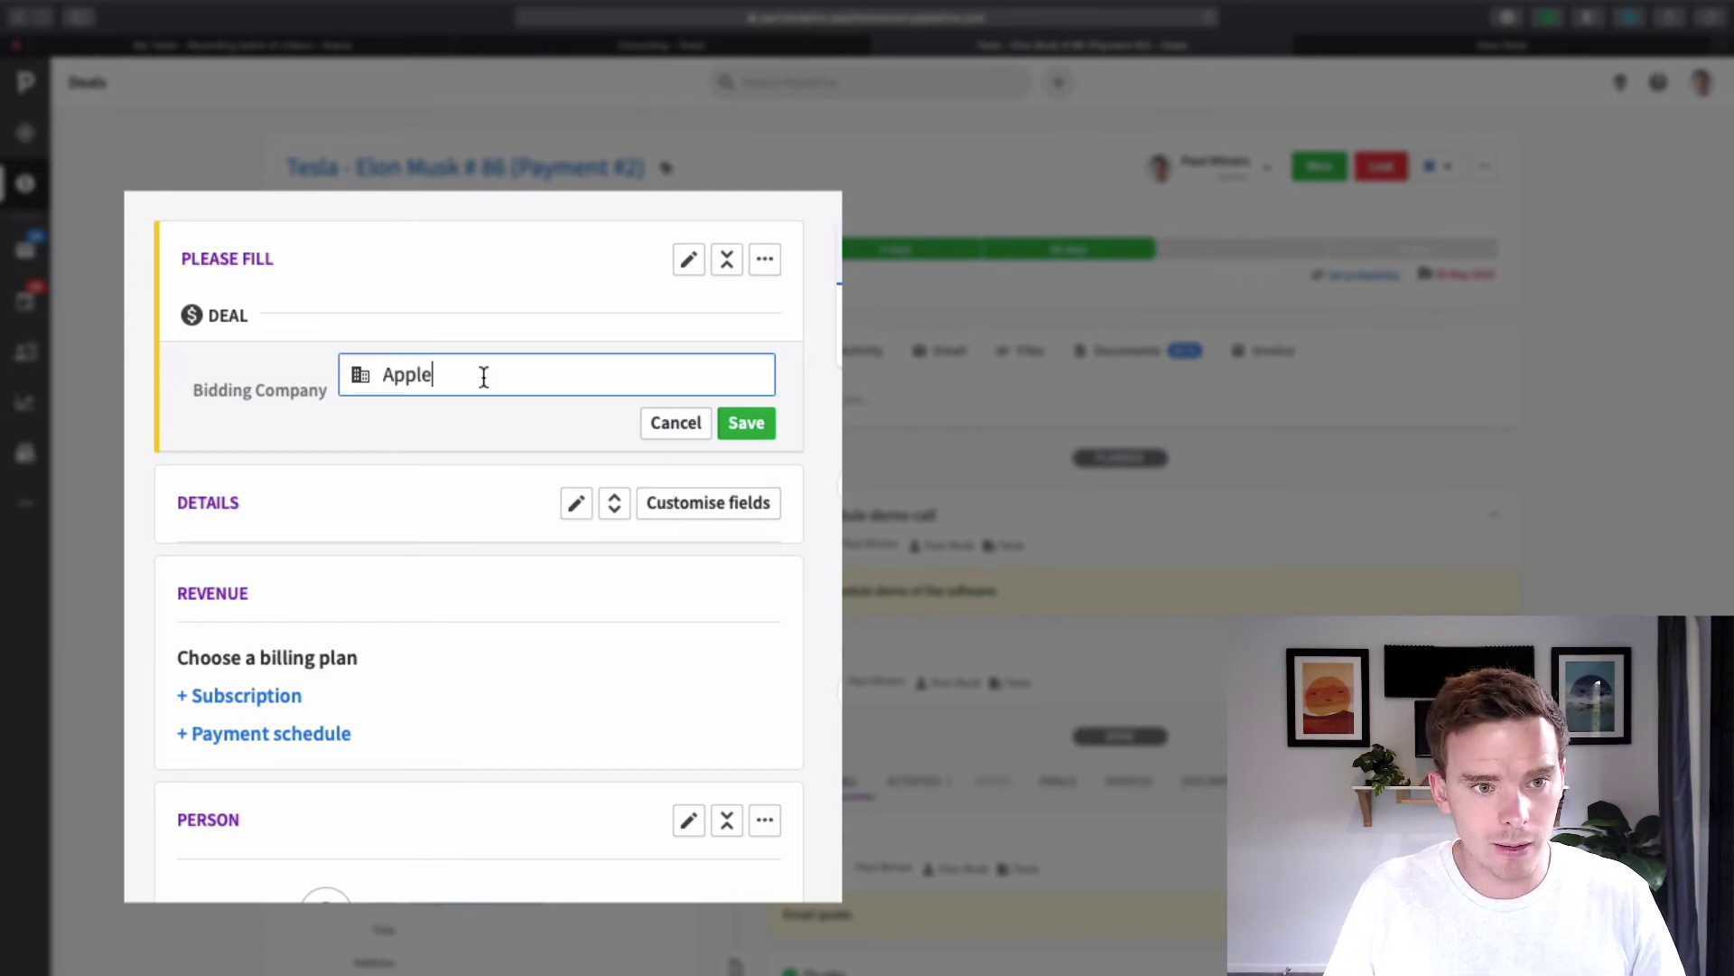
left_click(464, 452)
left_click(727, 421)
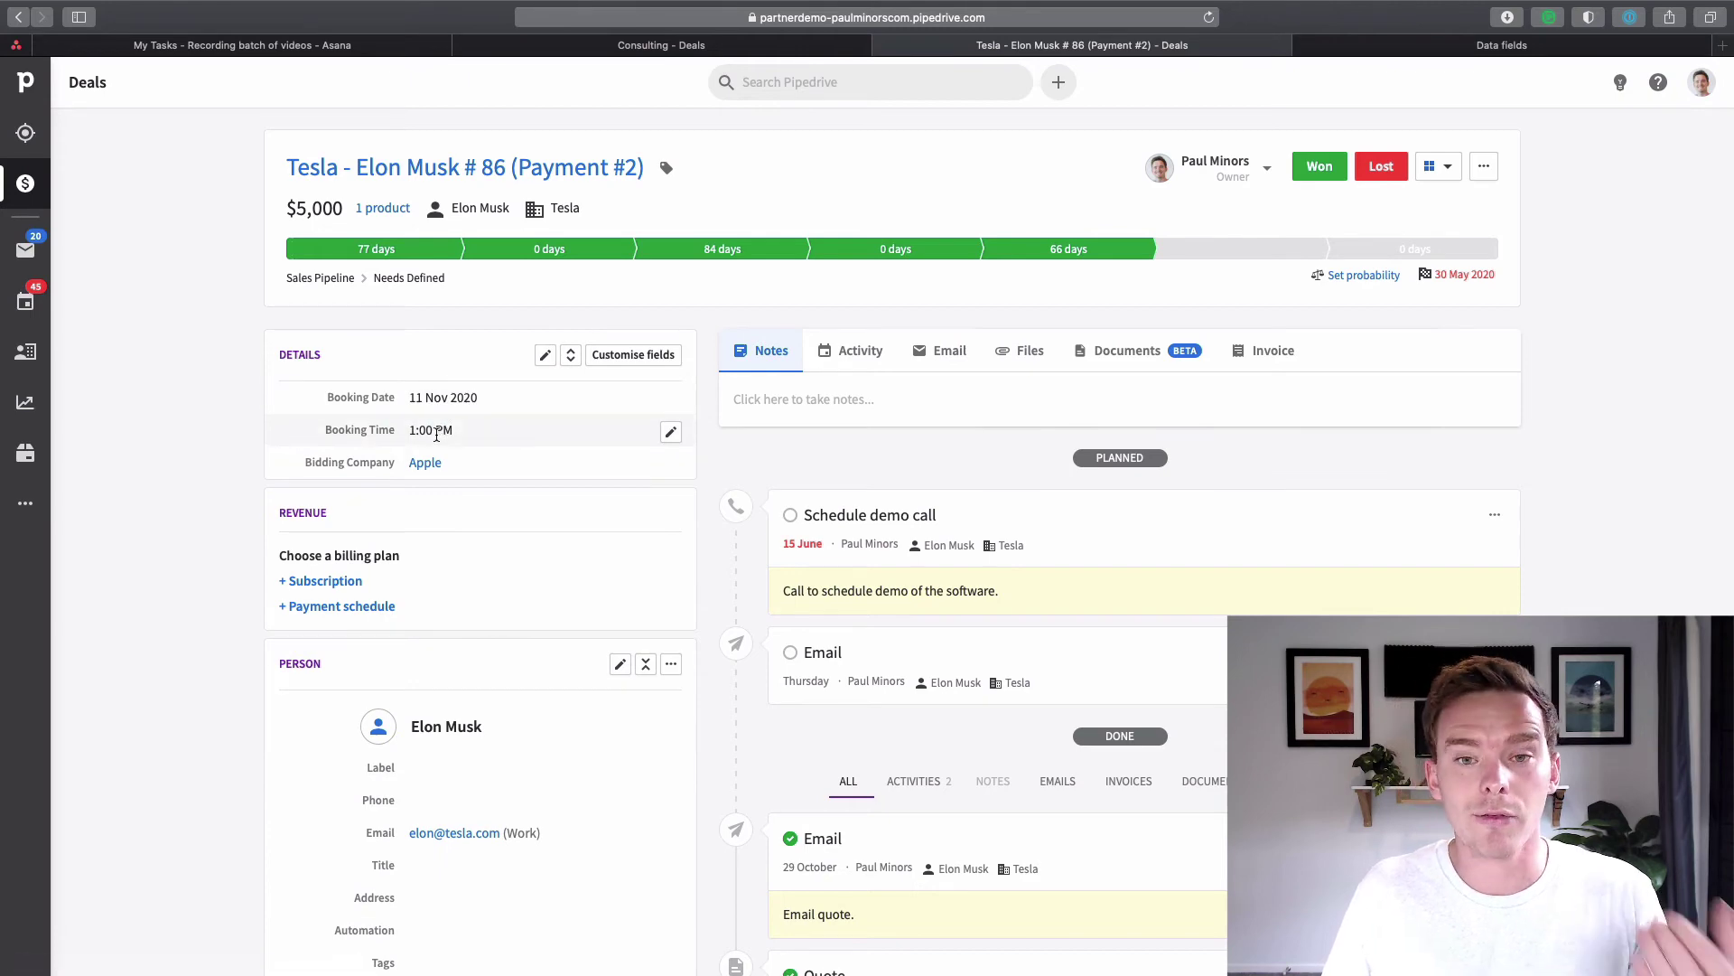
Step: Make Deal Source an important field in all pipelines and stages
left_click(1464, 47)
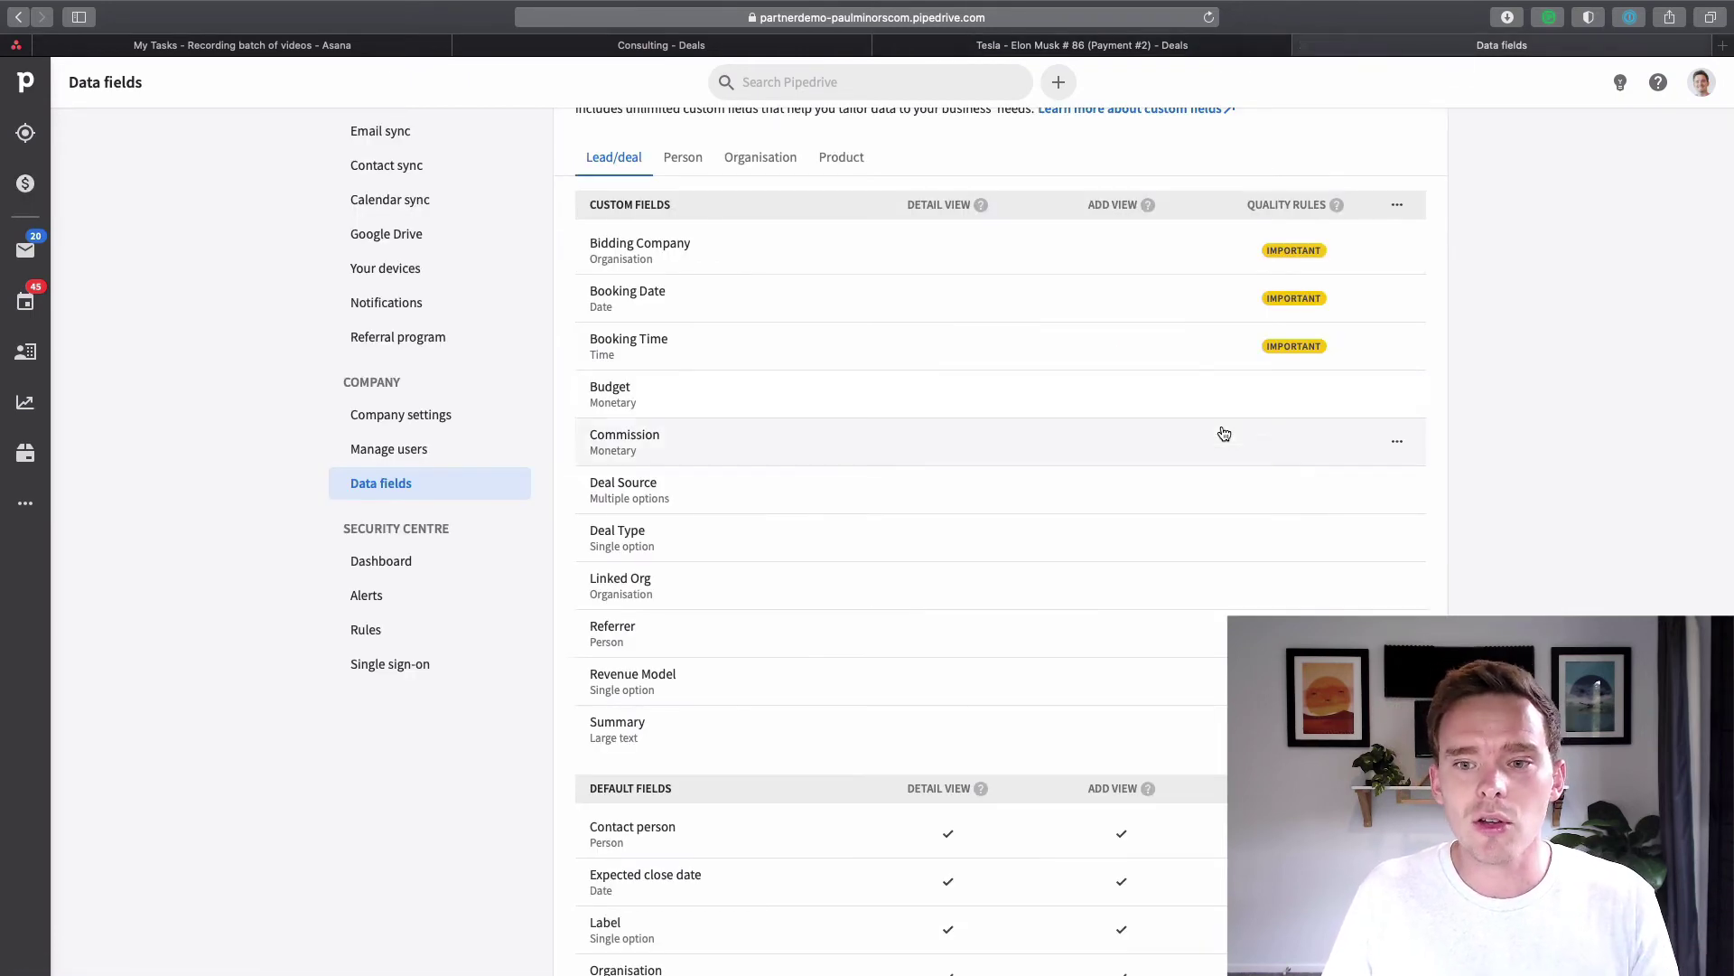
left_click(1398, 489)
left_click(1359, 530)
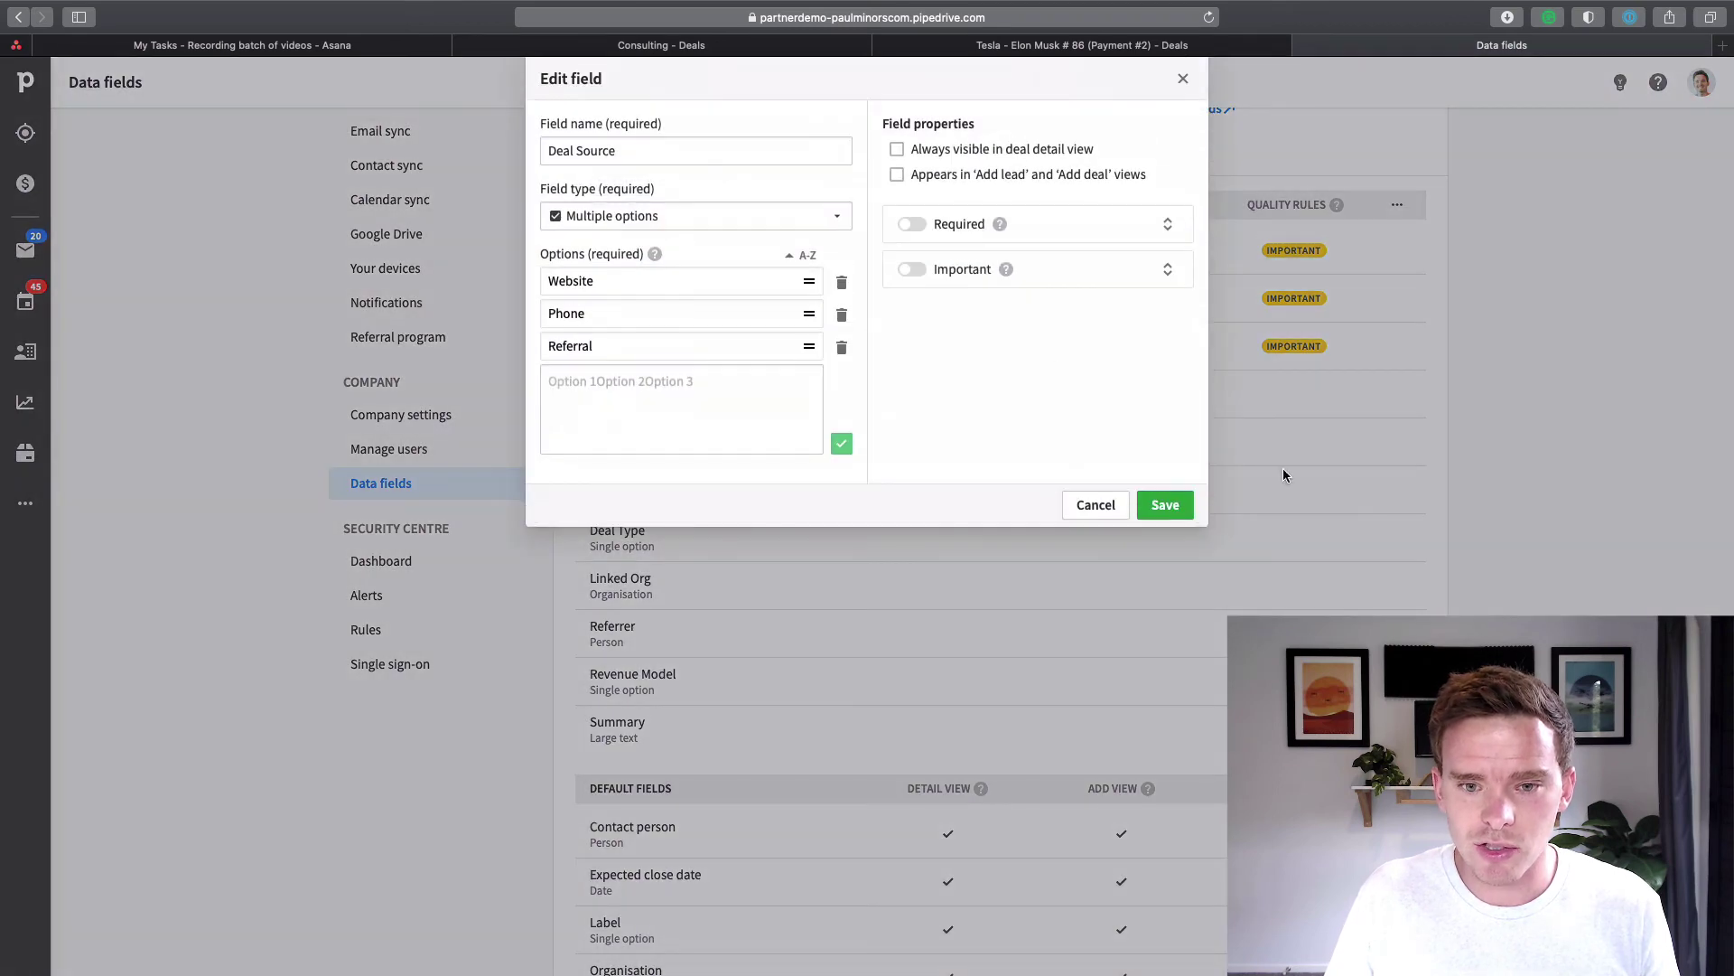
left_click(913, 270)
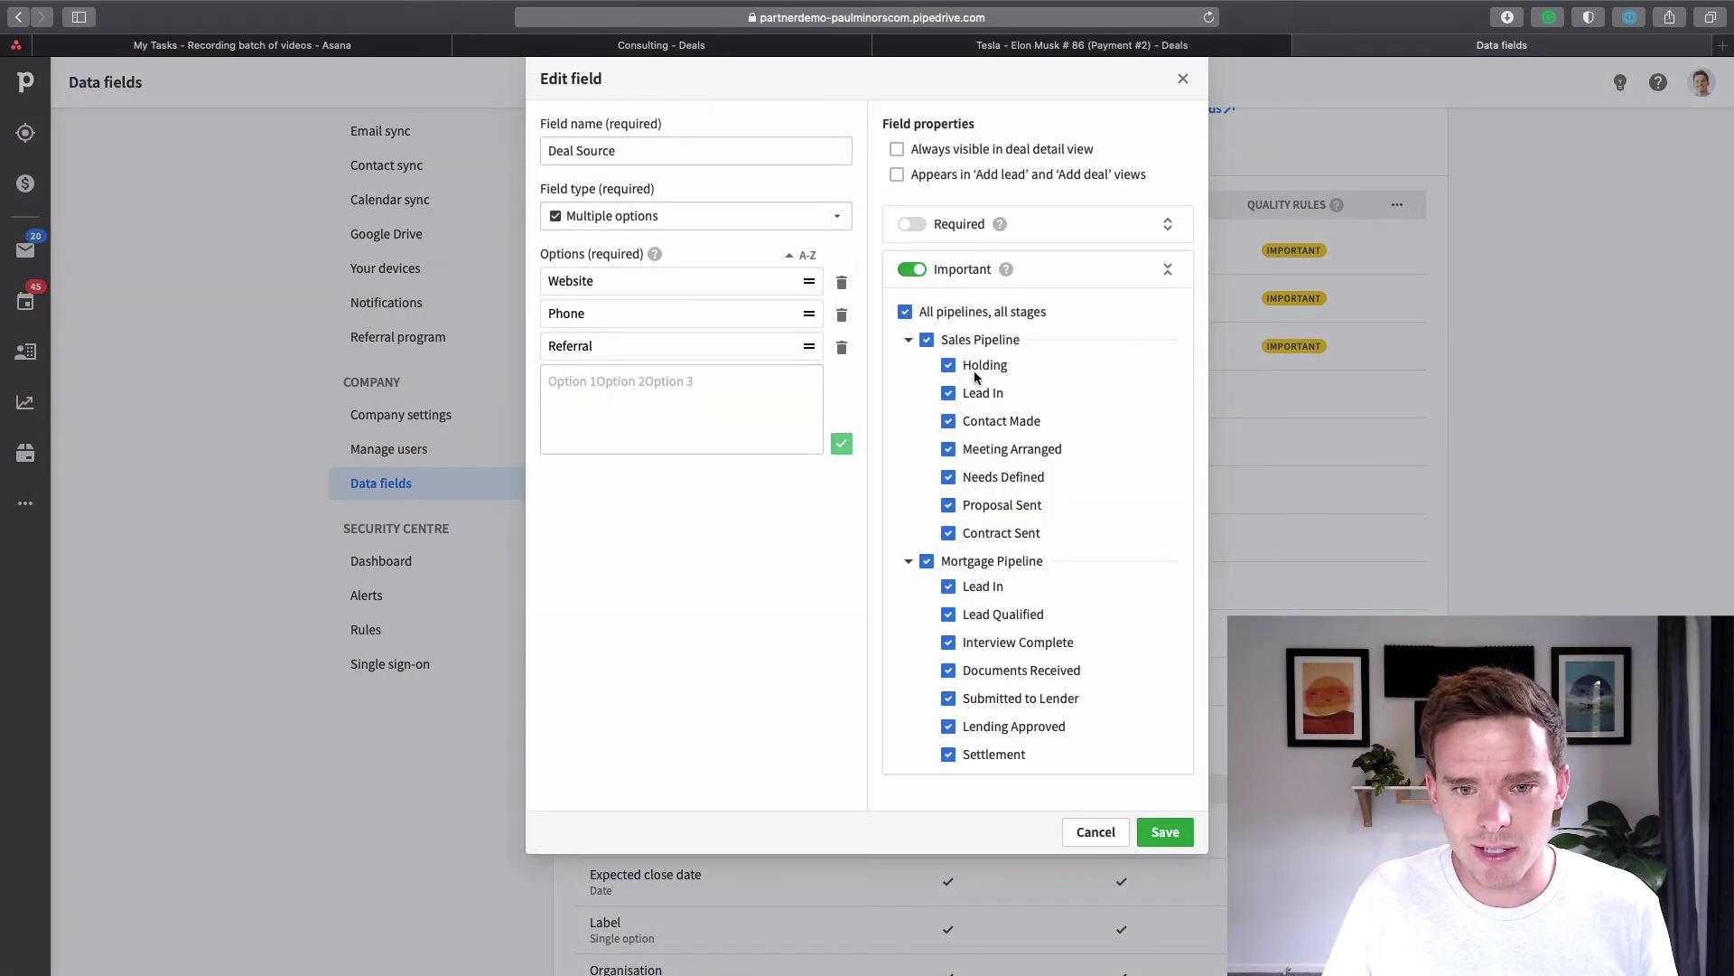
left_click(1175, 833)
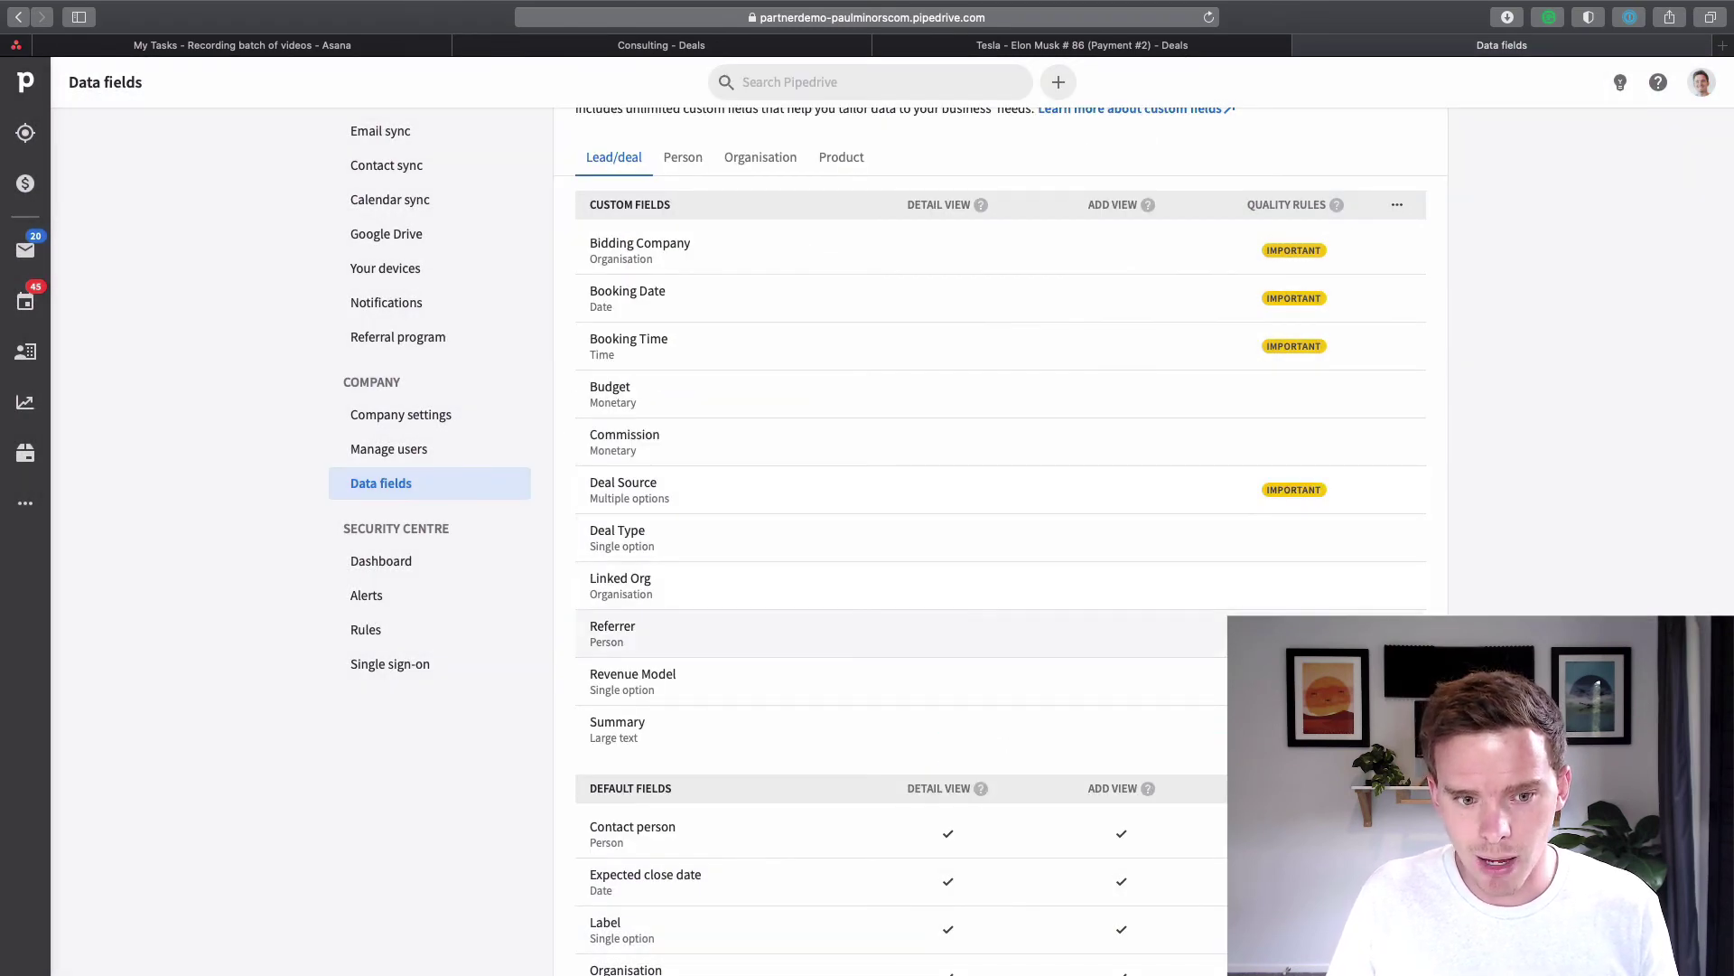
Step: Make Referrer important only in the Mortgage Pipeline, then return to the Tesla deal
left_click(1398, 632)
left_click(1359, 674)
left_click(913, 269)
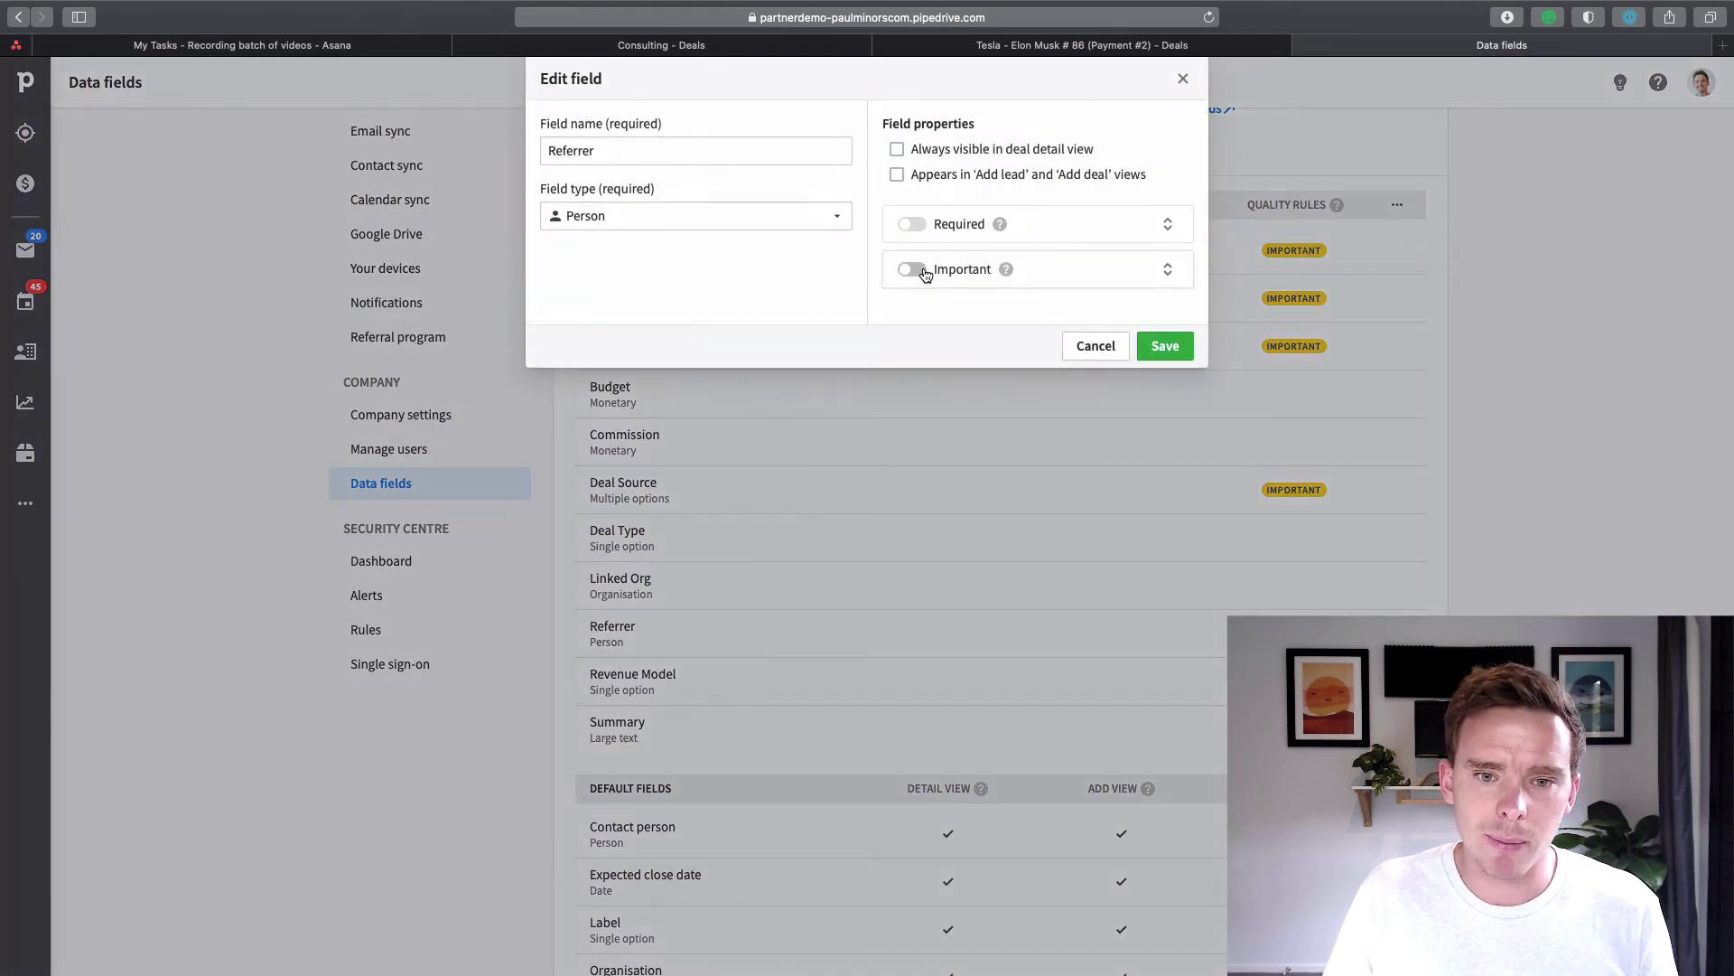
left_click(905, 311)
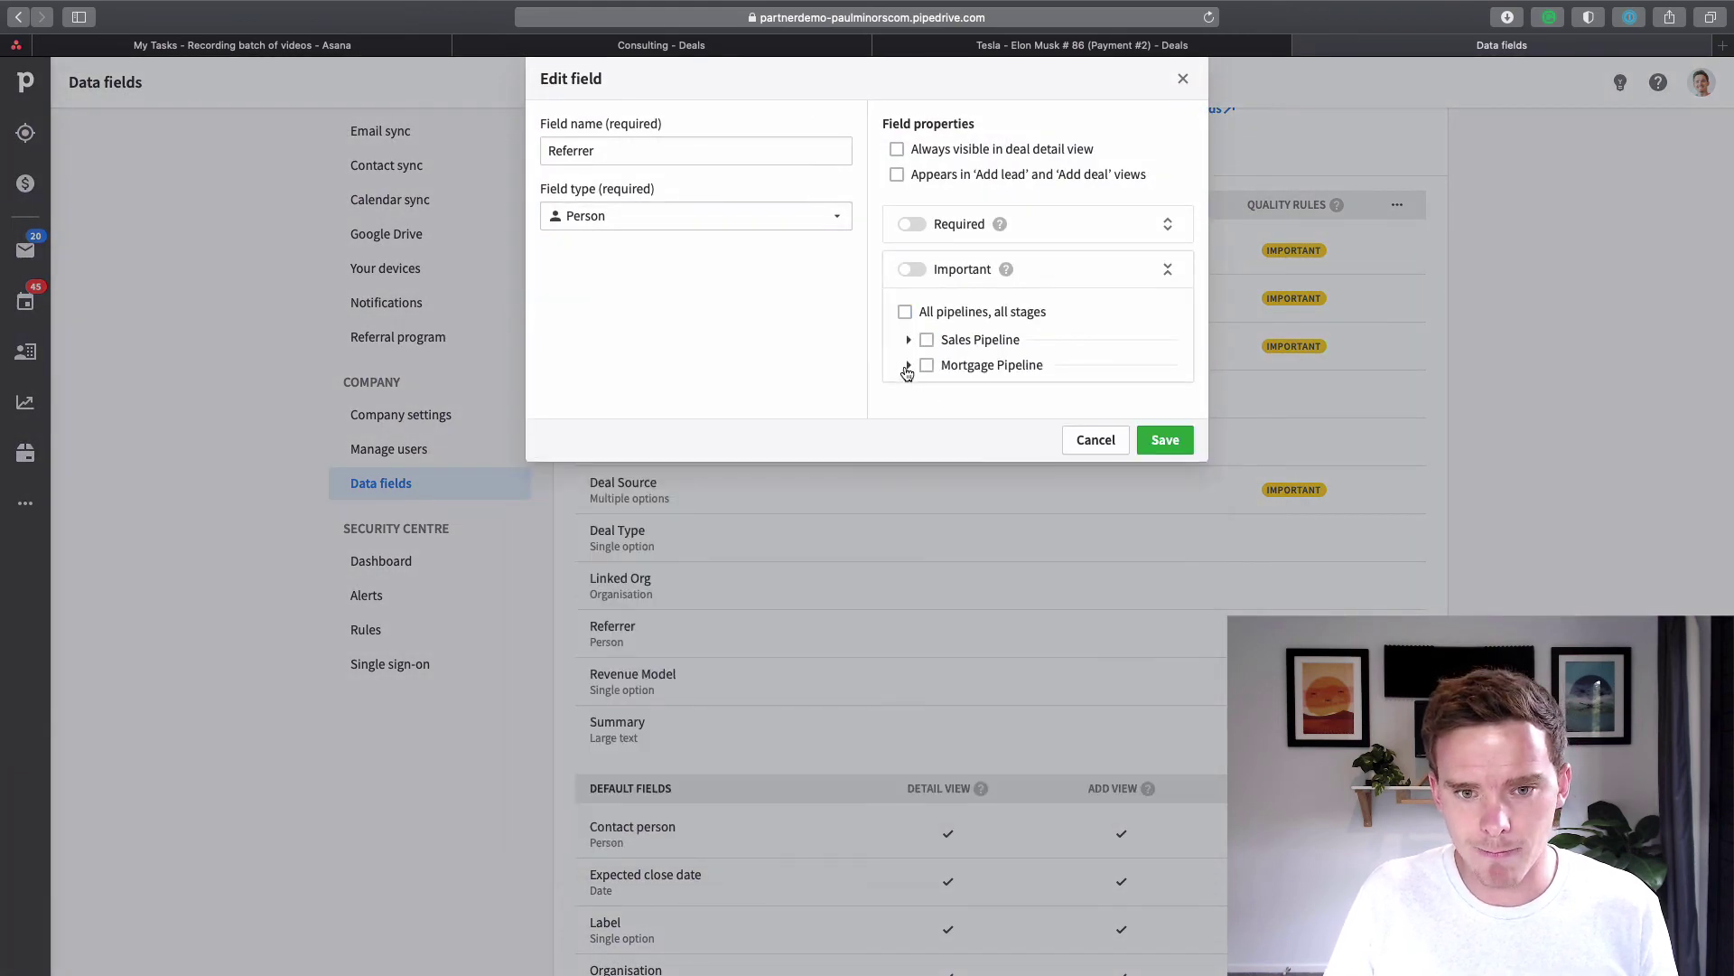
left_click(909, 365)
left_click(1165, 636)
key("ctrl+shift+Tab")
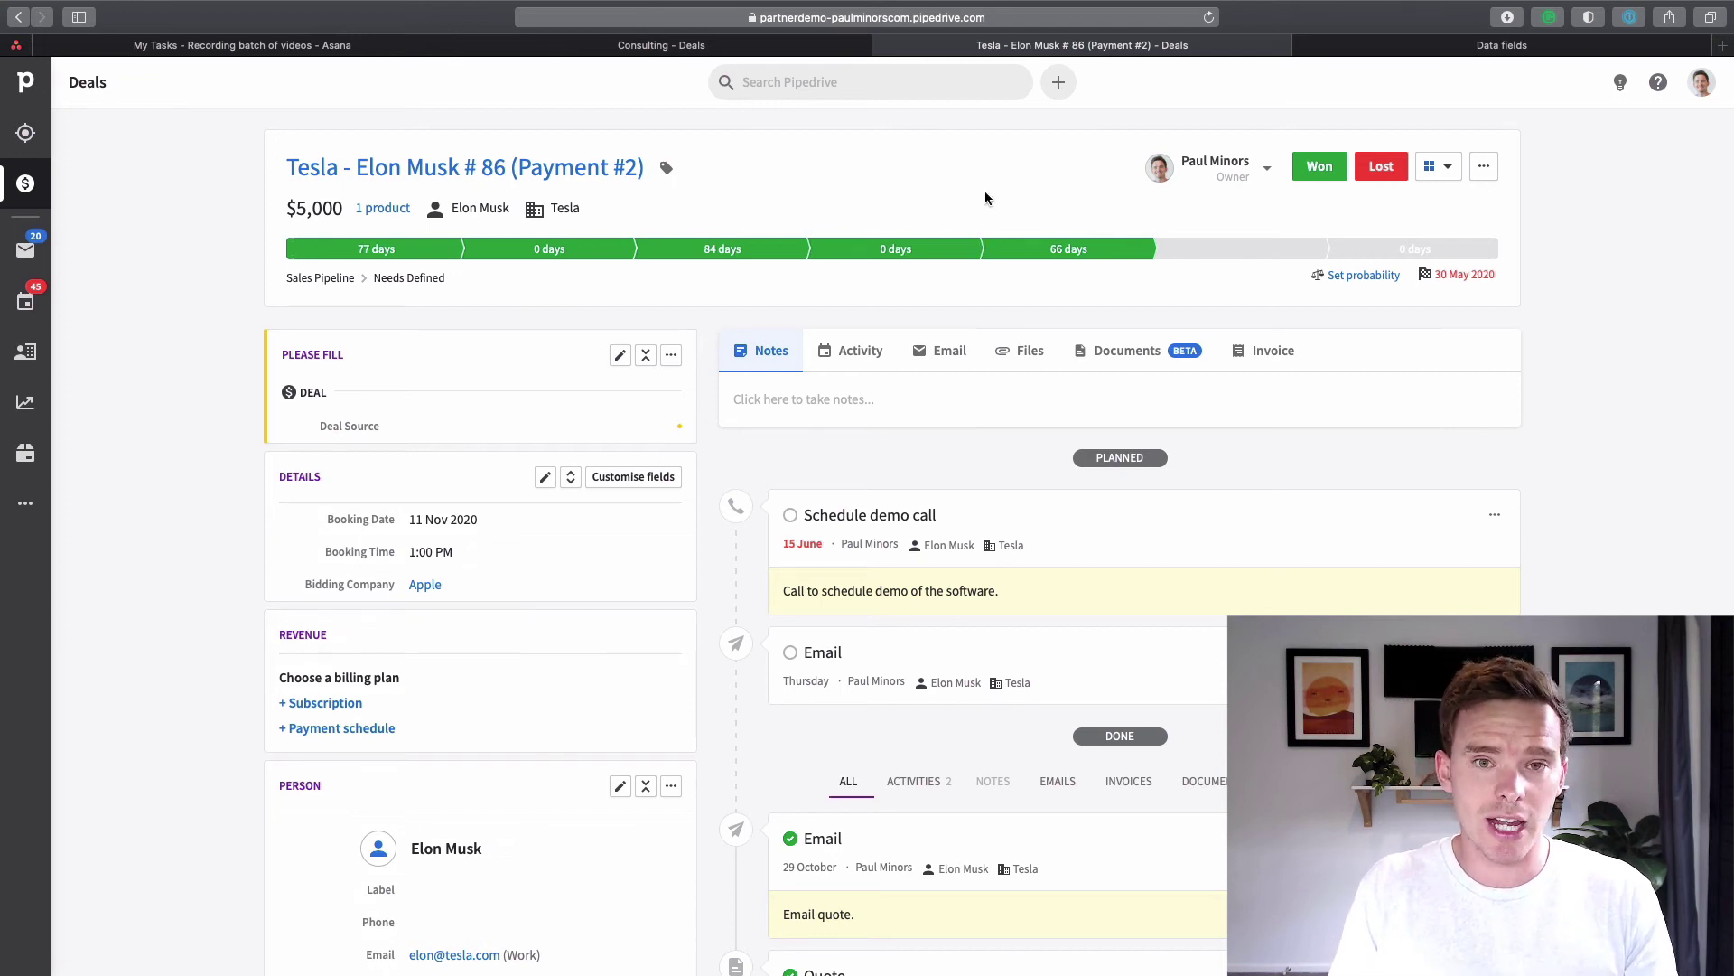
left_click(1376, 43)
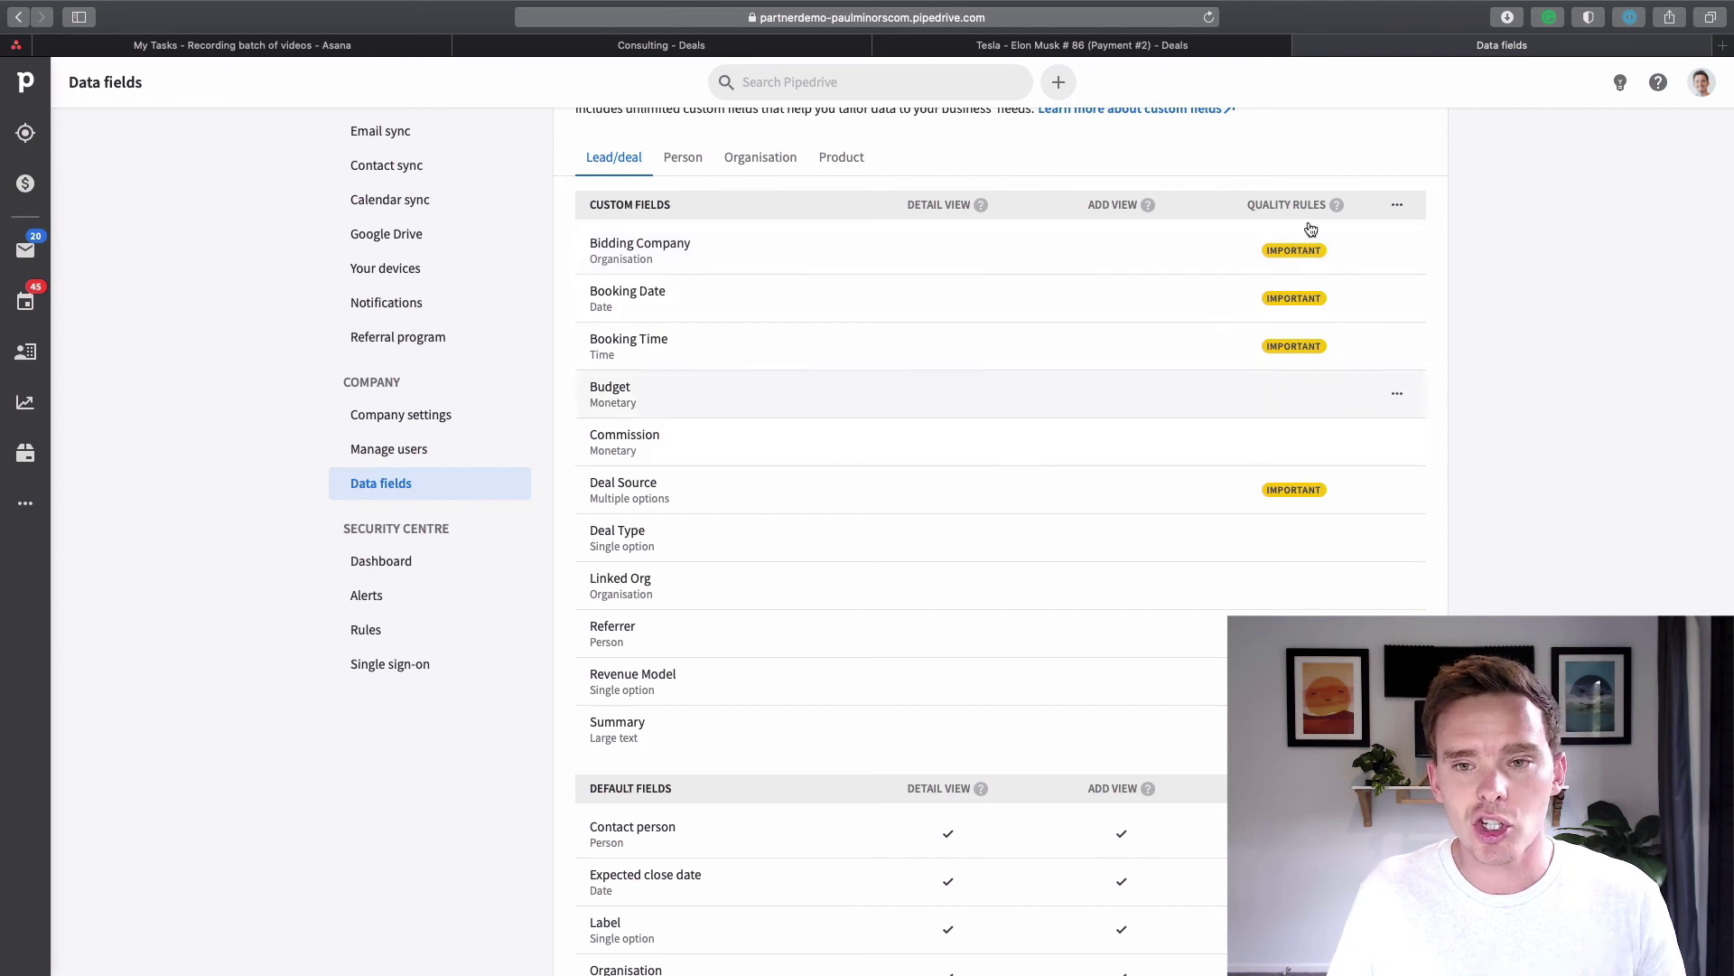
left_click(1183, 45)
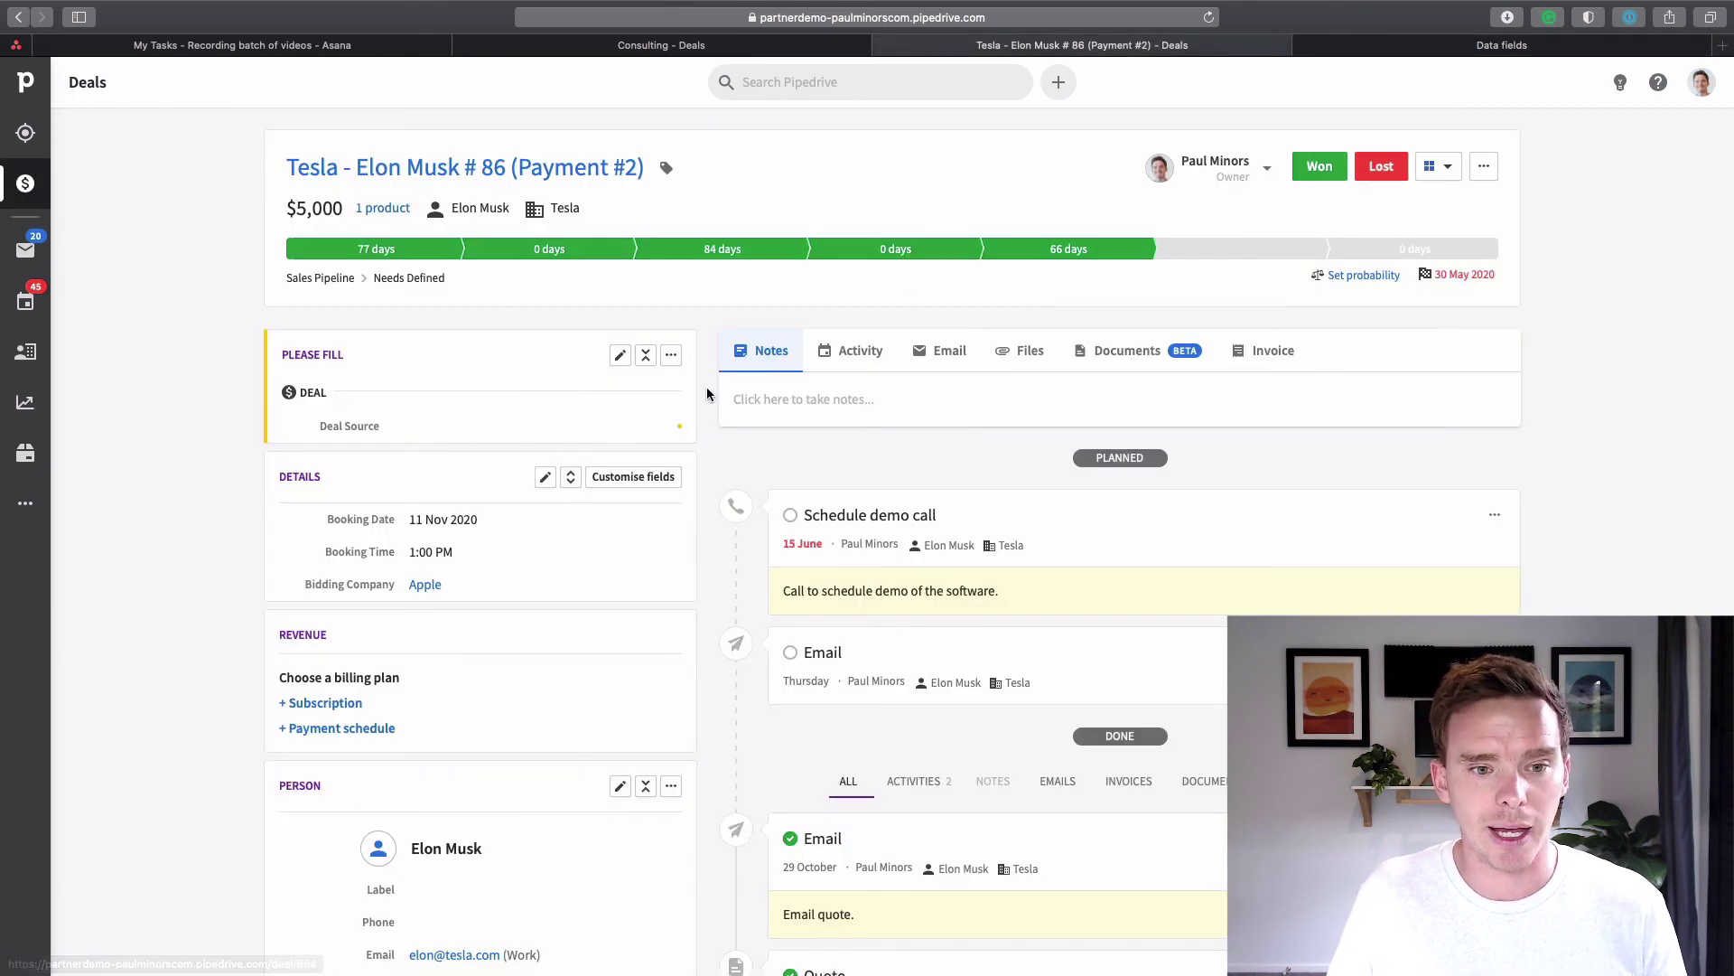